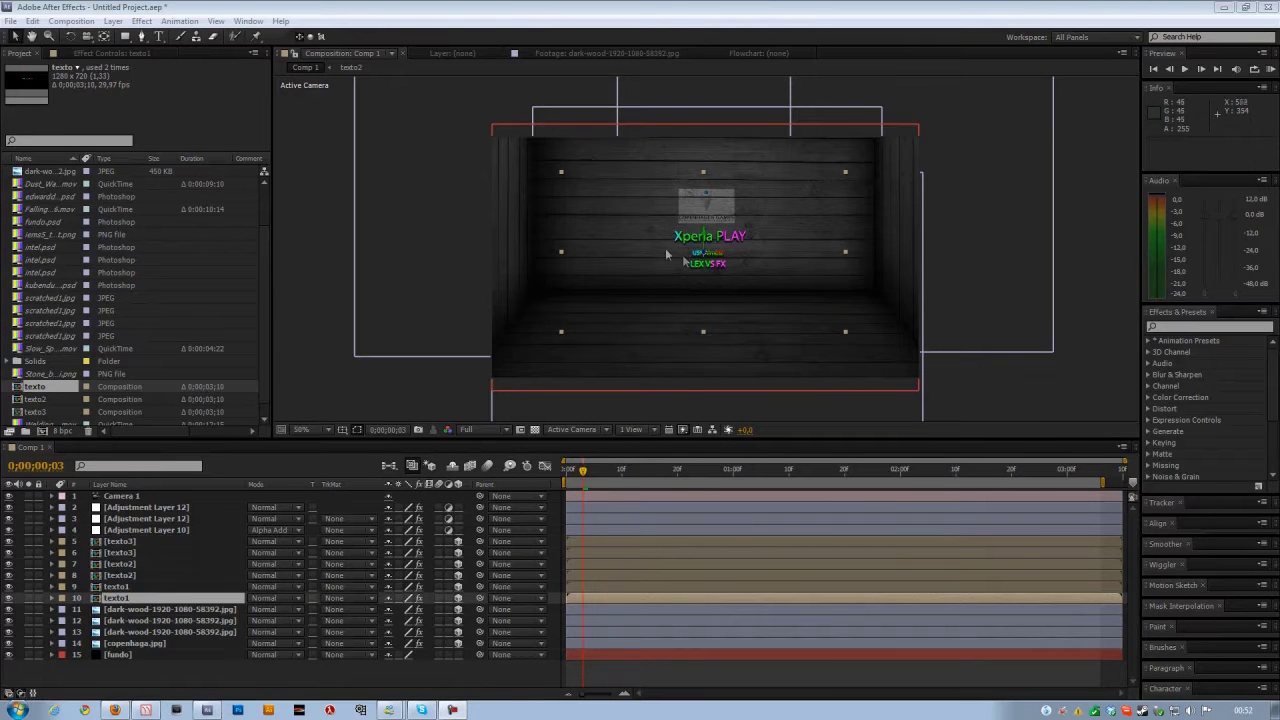
Step: Widen the Project panel's Name column so full file names like lems5_transparent.png are readable
{"action": "left_click", "coordinate": [87, 36]}
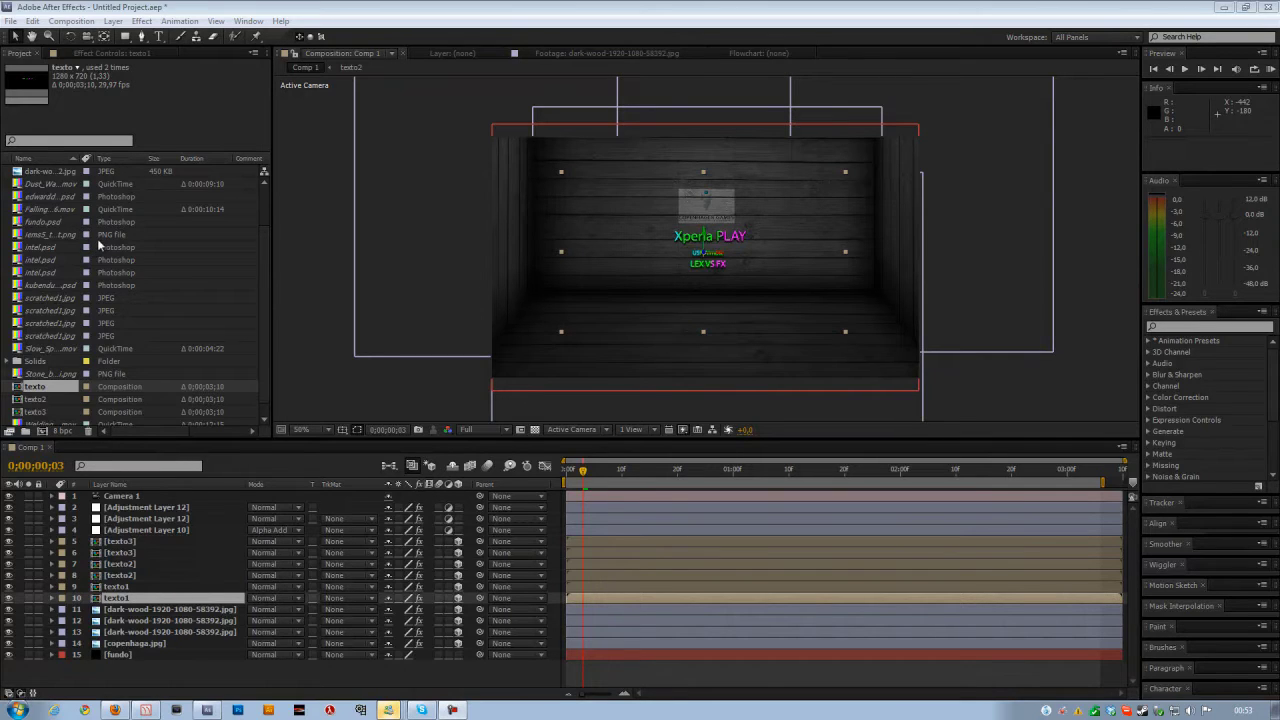
{"action": "left_click", "coordinate": [97, 234]}
{"action": "scroll", "coordinate": [95, 255], "scroll_direction": "down", "scroll_amount": 1}
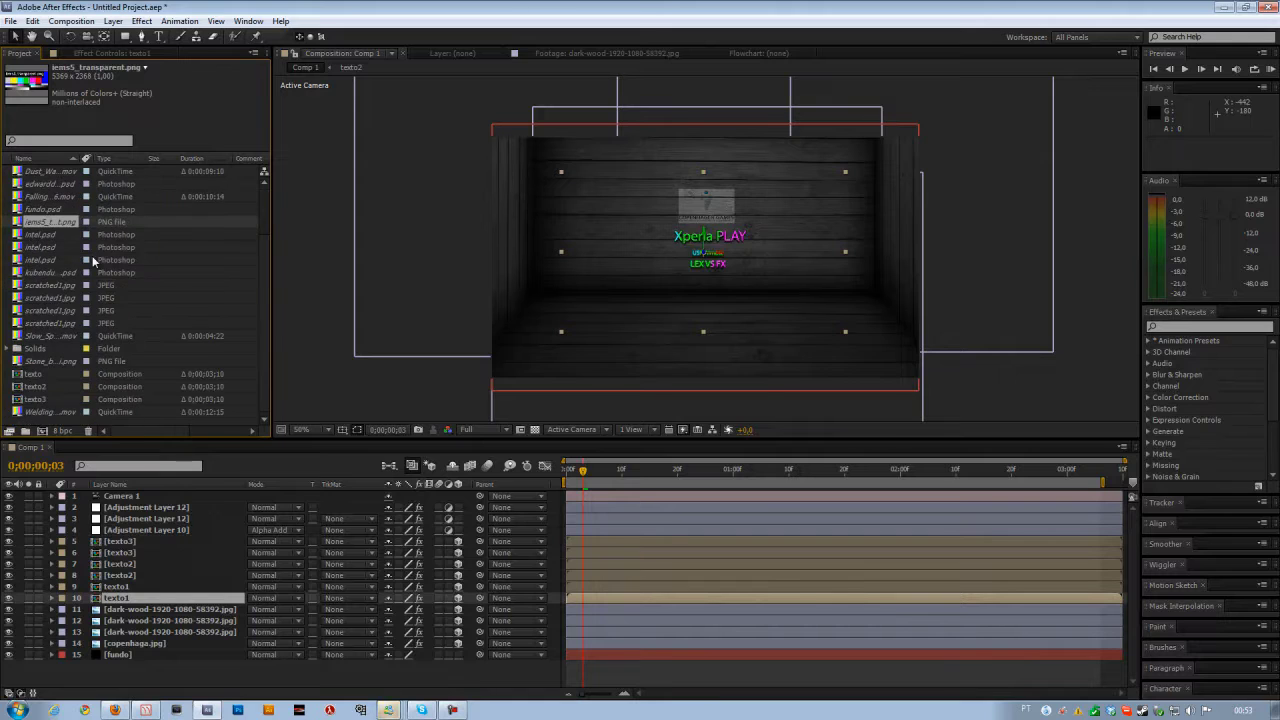
{"action": "scroll", "coordinate": [93, 260], "scroll_direction": "up", "scroll_amount": 5}
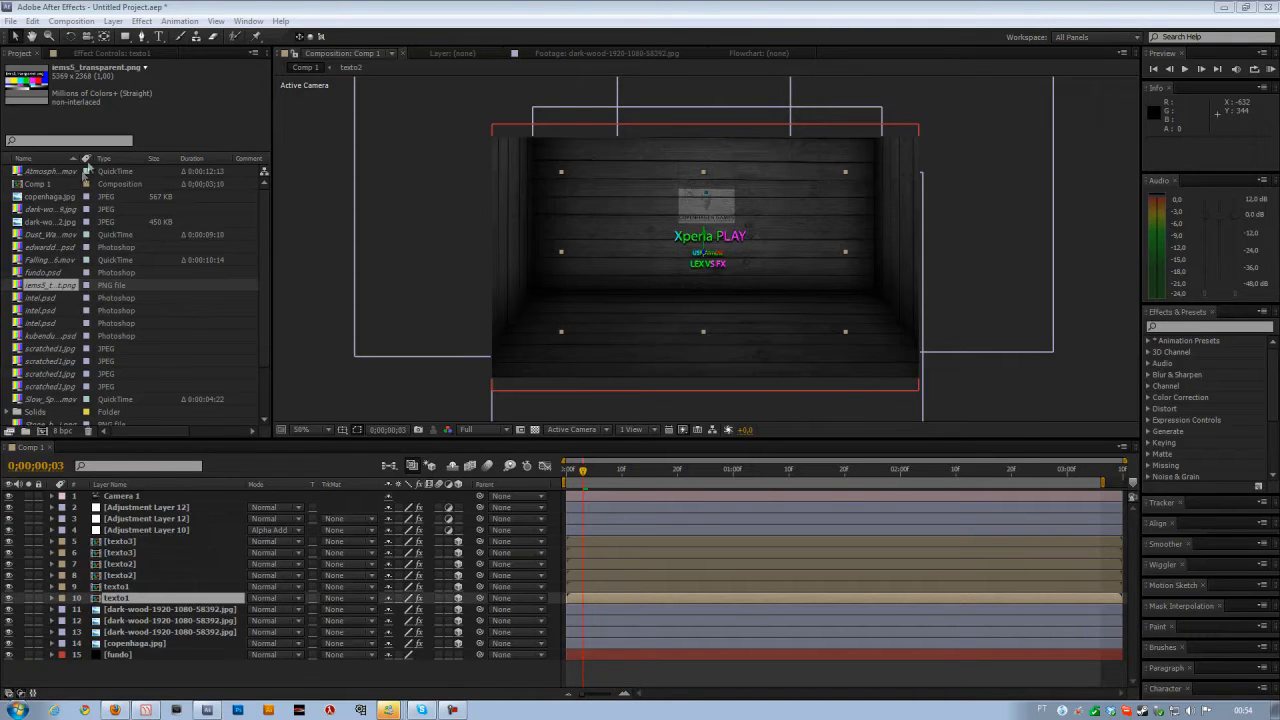
{"action": "left_click_drag", "start_coordinate": [88, 158], "coordinate": [116, 158]}
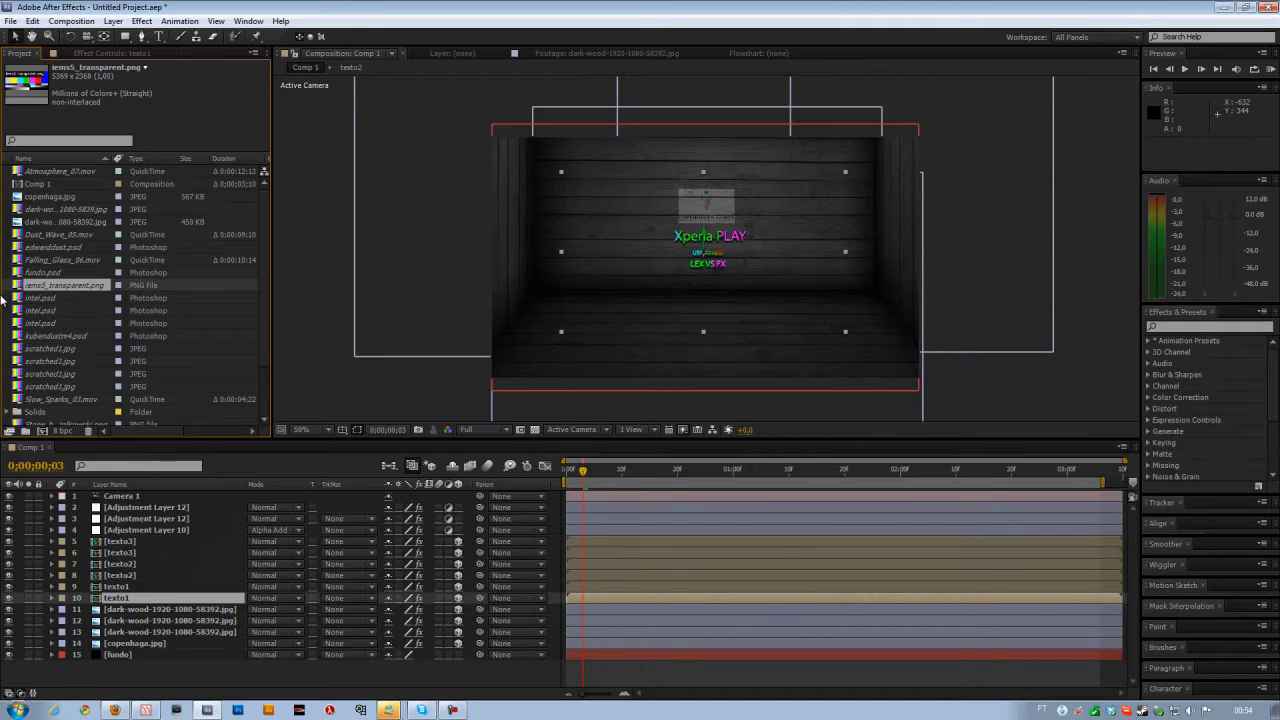
Step: Create a Footage folder with a Stills subfolder
{"action": "left_click", "coordinate": [30, 433]}
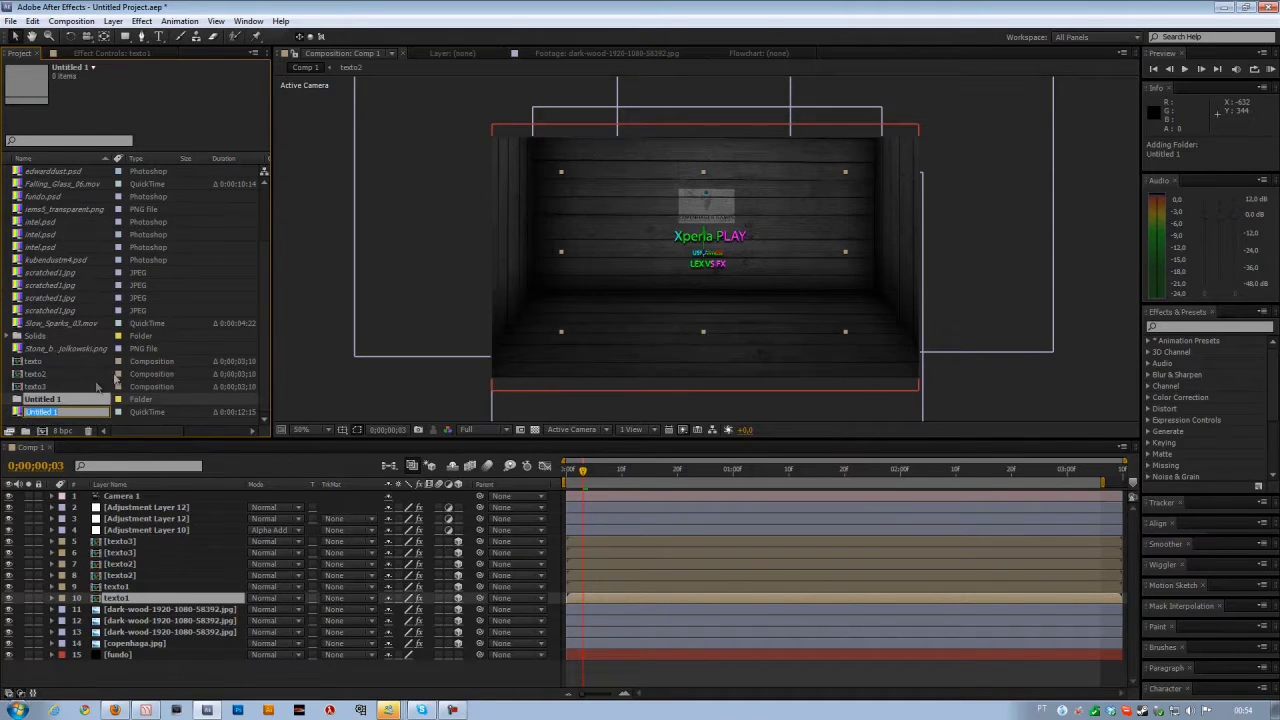
{"action": "type", "text": "Footage"}
{"action": "key", "text": "Return"}
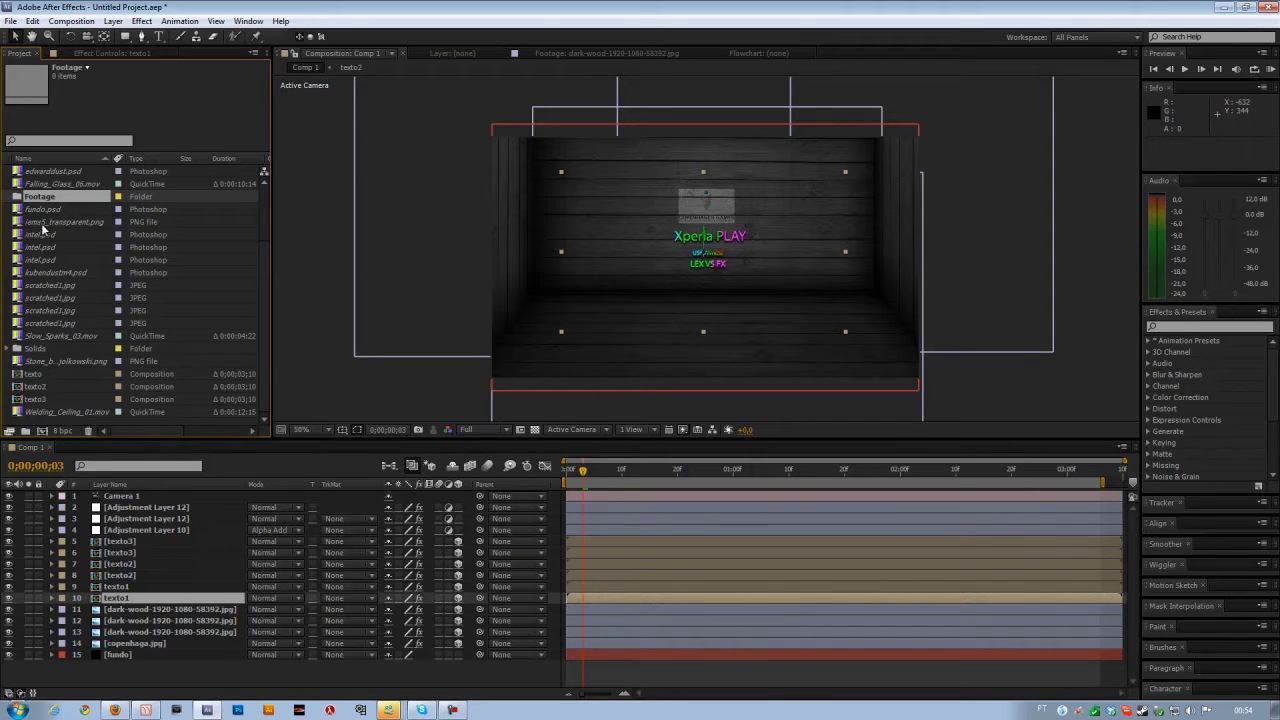
{"action": "left_click", "coordinate": [26, 431]}
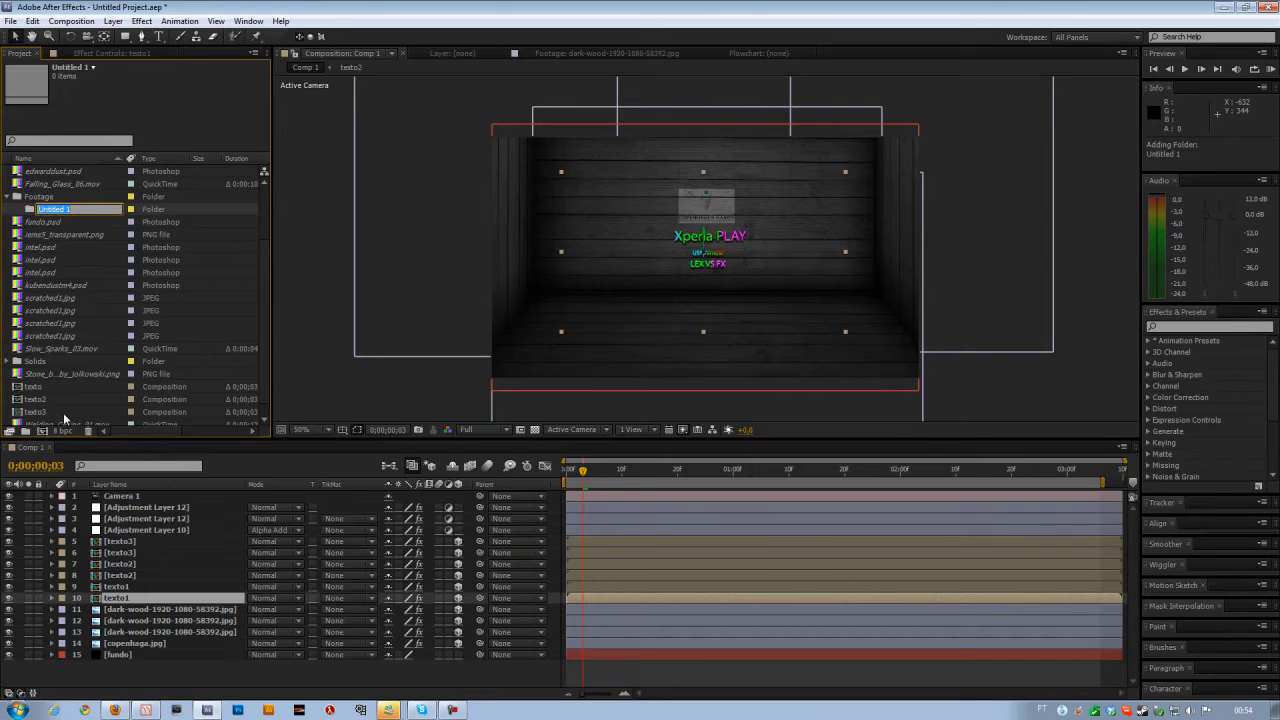
{"action": "type", "text": "Stills"}
{"action": "key", "text": "Return"}
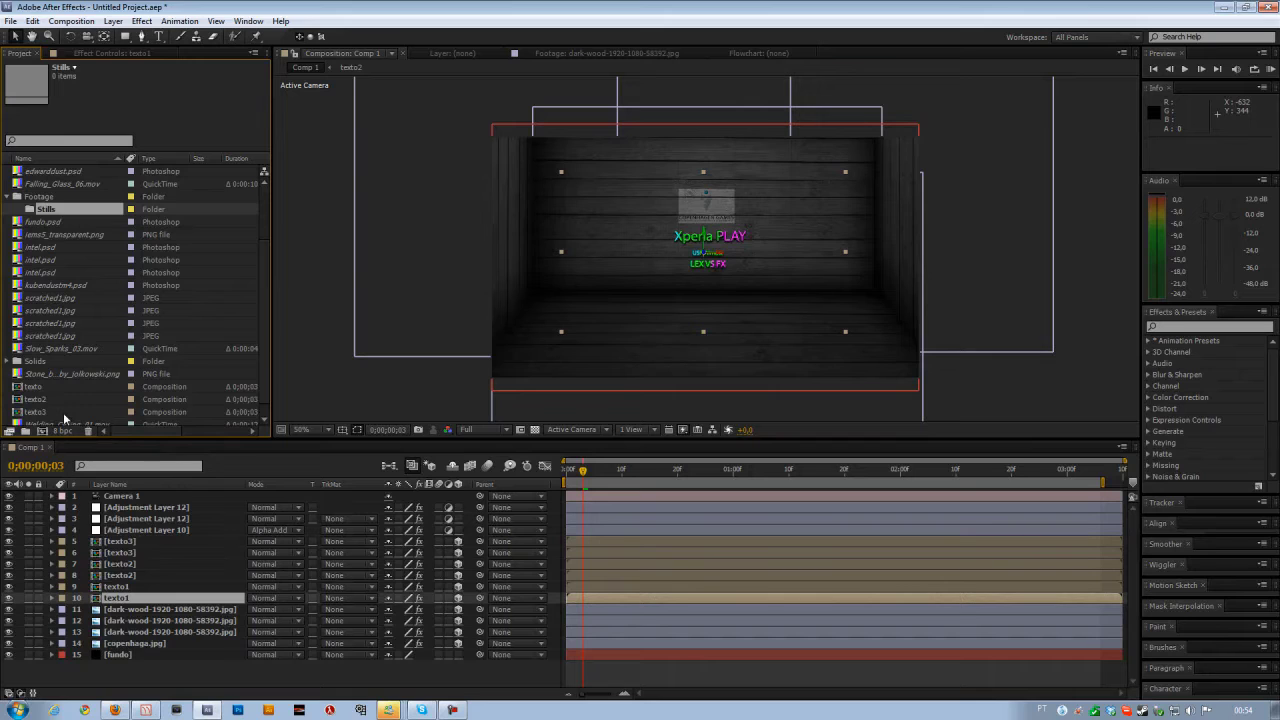
Step: Delete the stray Untitled 1 folder and reselect Footage
{"action": "left_click", "coordinate": [27, 431]}
{"action": "left_click", "coordinate": [80, 222]}
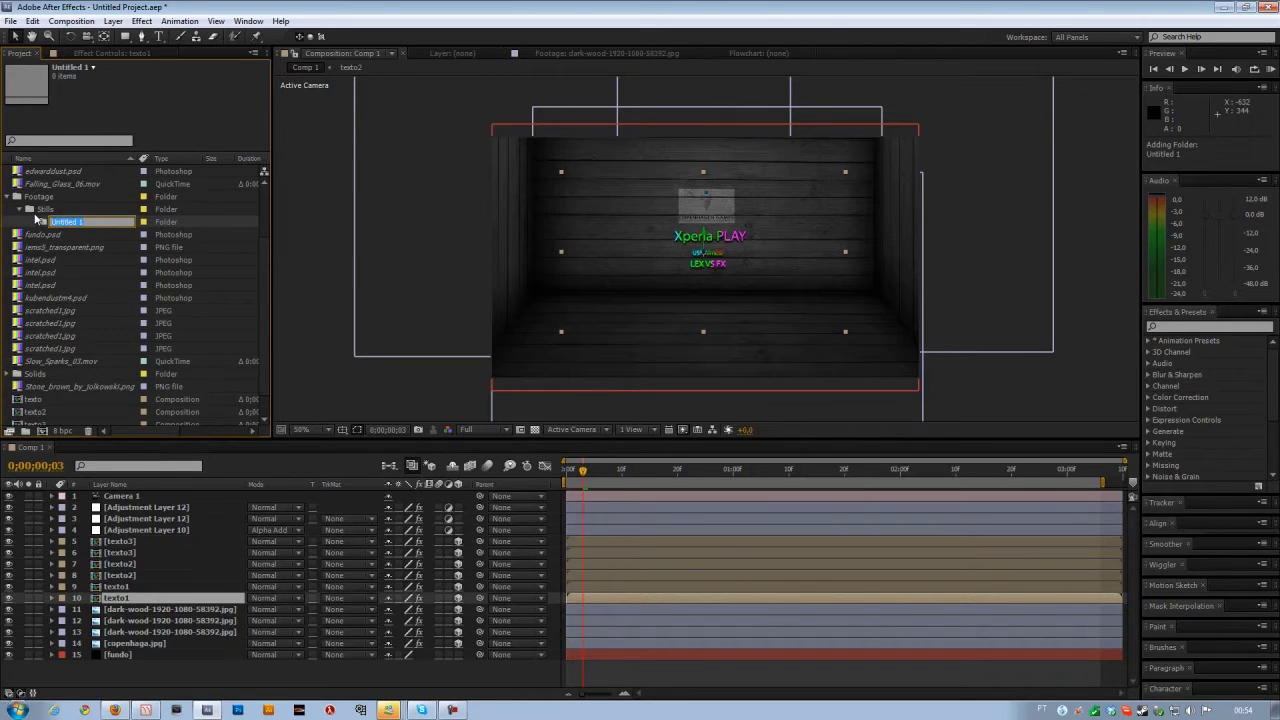
{"action": "key", "text": "Return"}
{"action": "key", "text": "Delete"}
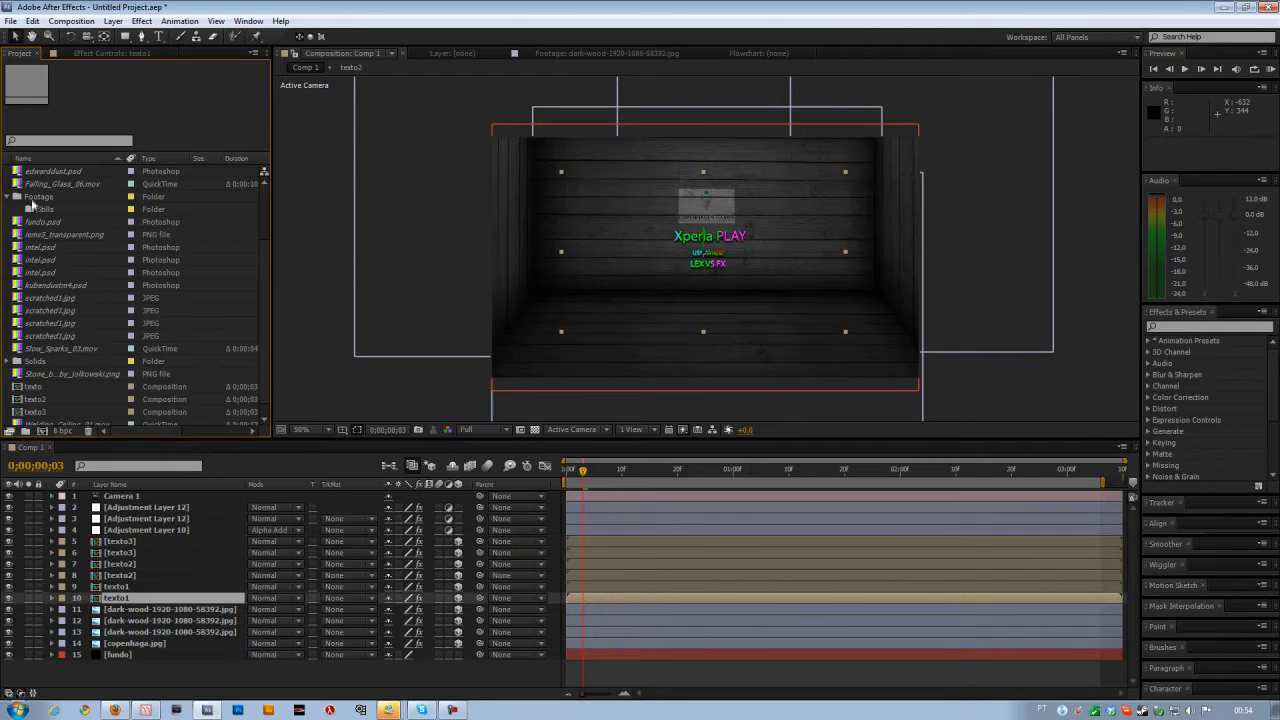
{"action": "left_click", "coordinate": [36, 198]}
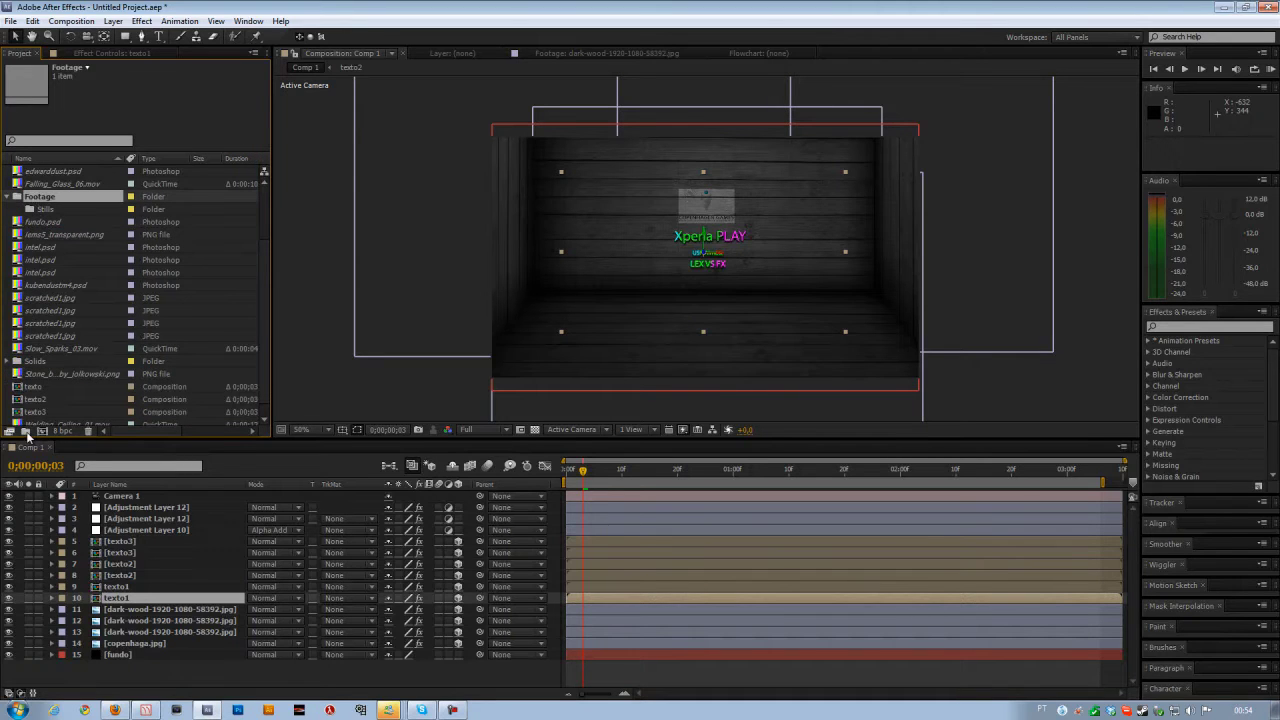
Step: Add Audio and Video subfolders inside Footage
{"action": "left_click", "coordinate": [27, 431]}
{"action": "type", "text": "Audio"}
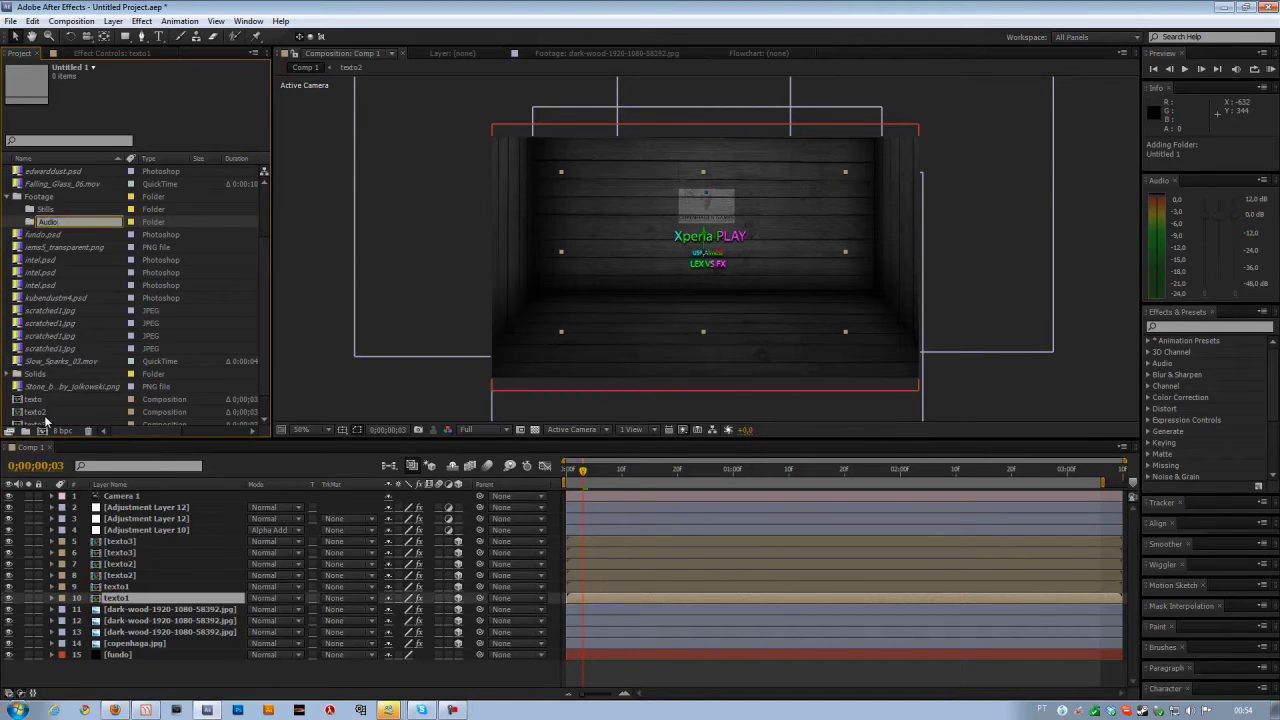
{"action": "key", "text": "Return"}
{"action": "left_click", "coordinate": [38, 196]}
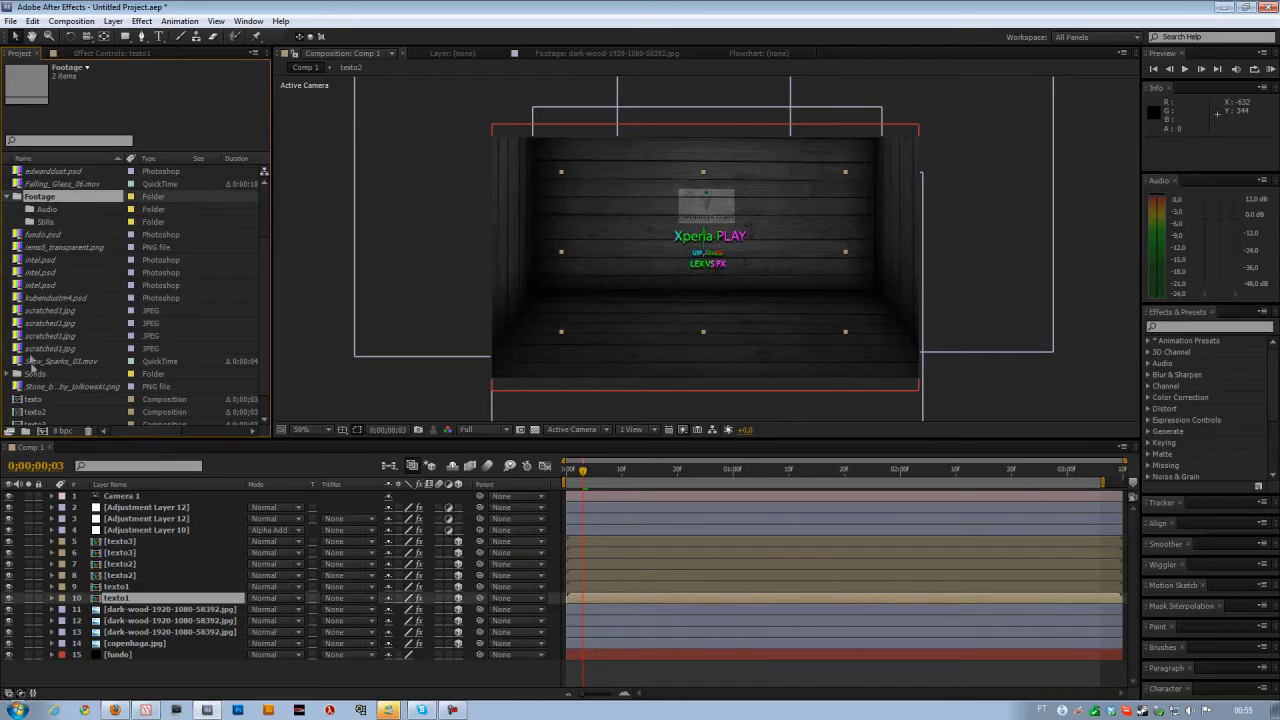
{"action": "left_click", "coordinate": [28, 432]}
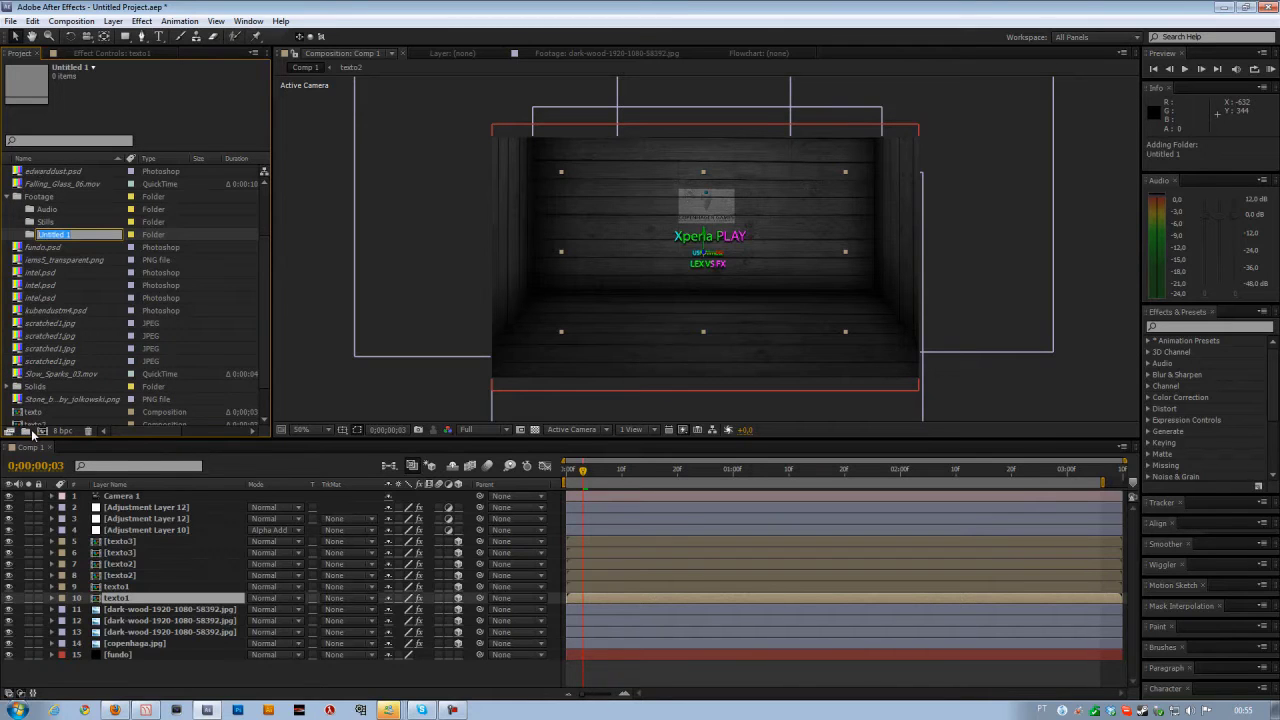
{"action": "type", "text": "Video"}
{"action": "key", "text": "Return"}
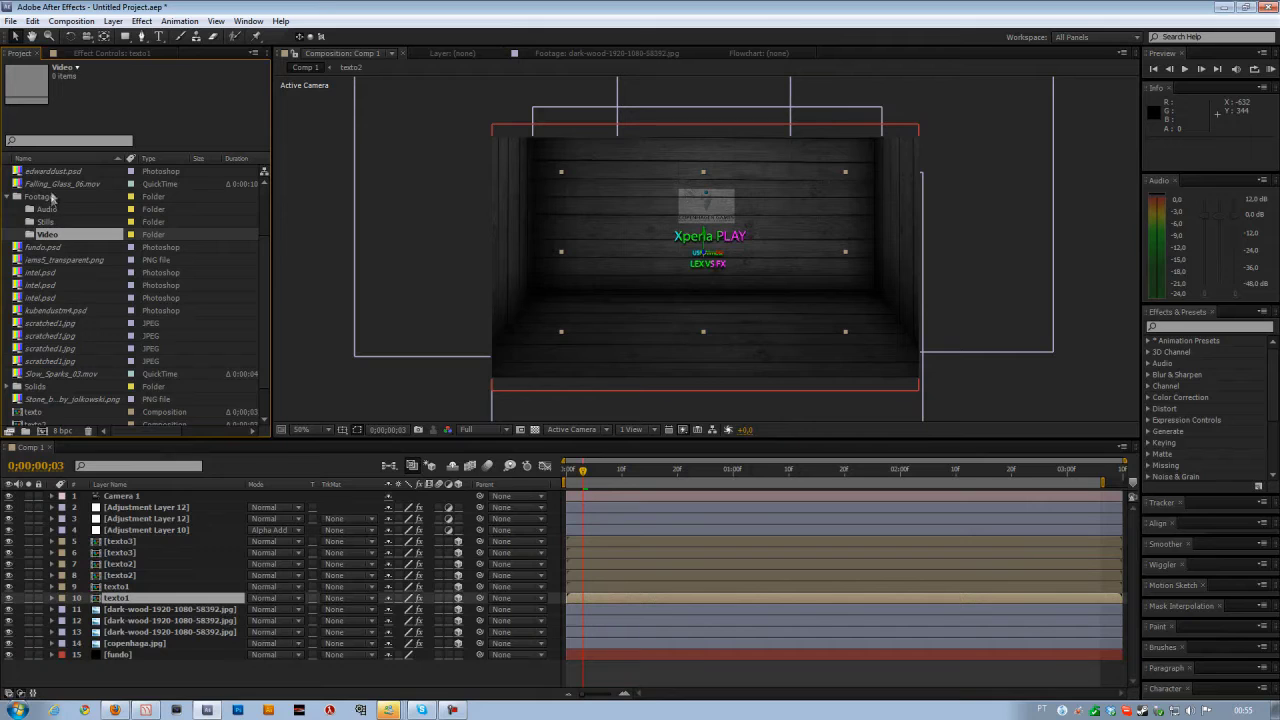
Step: Select the PSD files, the PNGs and the scratched1.jpg images together
{"action": "left_click", "coordinate": [80, 174]}
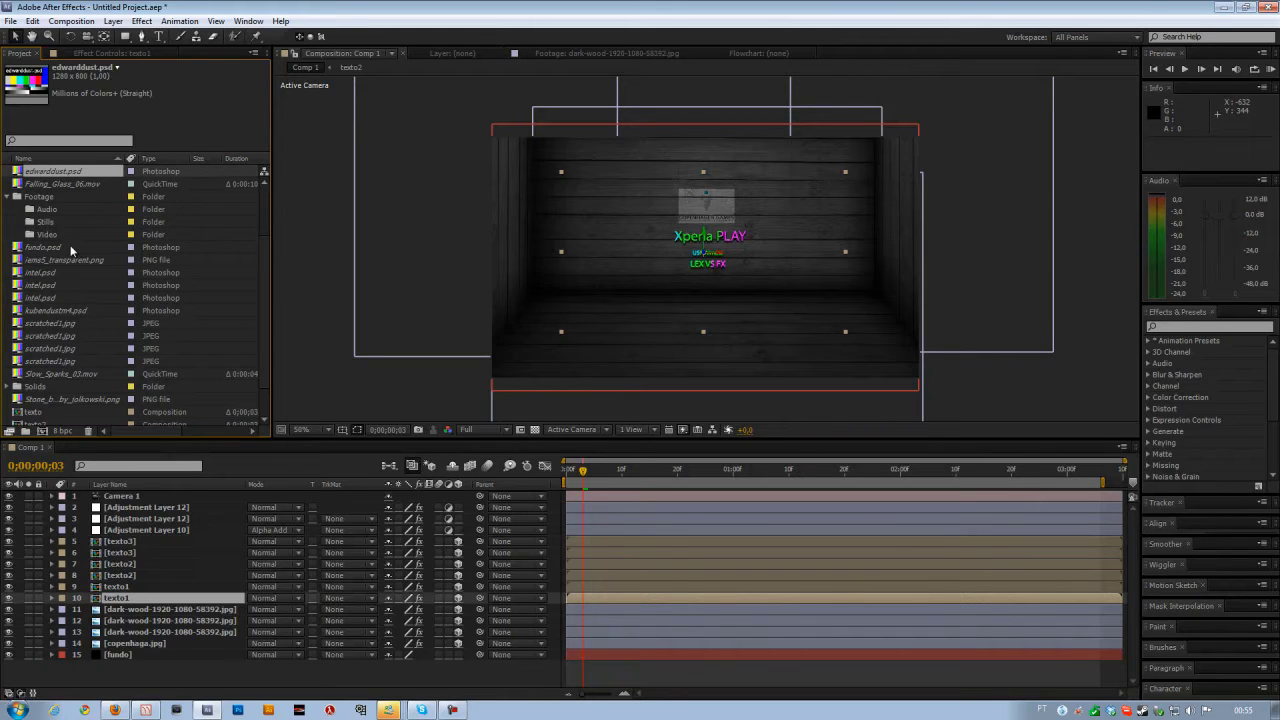
{"action": "left_click", "coordinate": [71, 248], "text": "ctrl"}
{"action": "left_click", "coordinate": [82, 260], "text": "ctrl"}
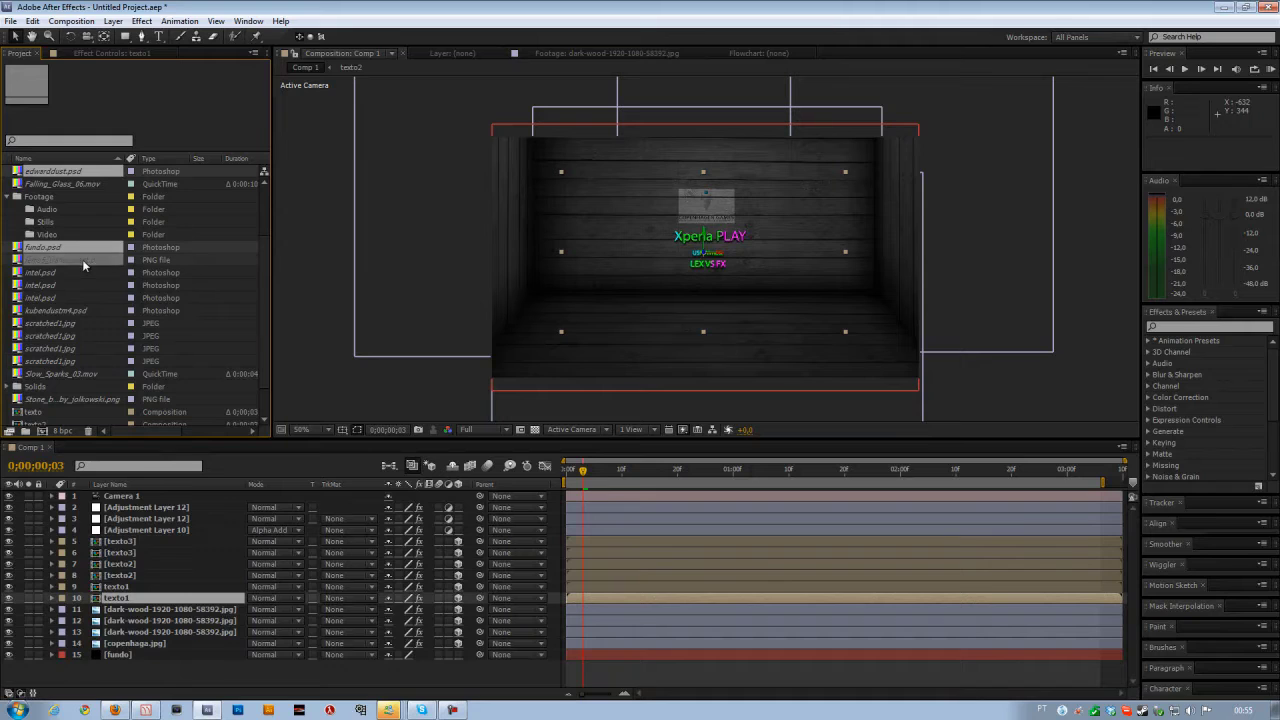
{"action": "left_click", "coordinate": [57, 285], "text": "shift"}
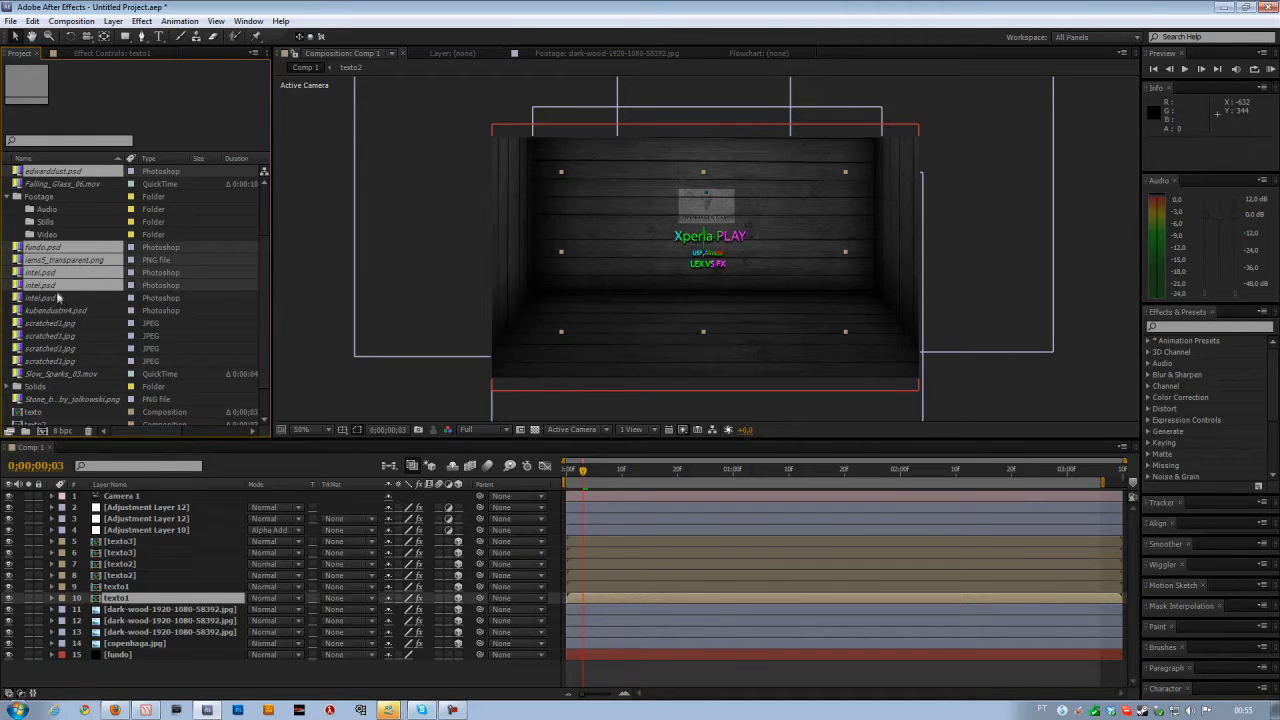
{"action": "left_click", "coordinate": [58, 298], "text": "ctrl"}
{"action": "left_click", "coordinate": [72, 323], "text": "shift"}
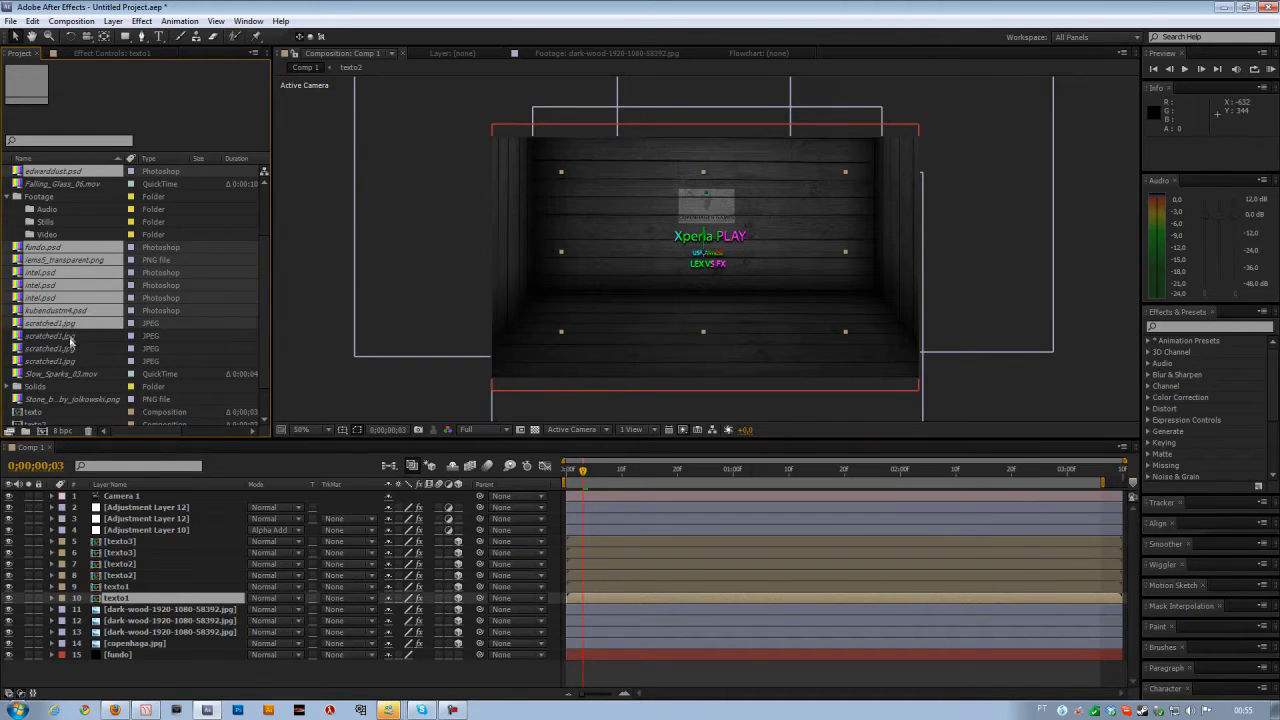
{"action": "left_click", "coordinate": [70, 338], "text": "ctrl"}
{"action": "left_click", "coordinate": [72, 349], "text": "ctrl"}
{"action": "left_click", "coordinate": [76, 361], "text": "ctrl"}
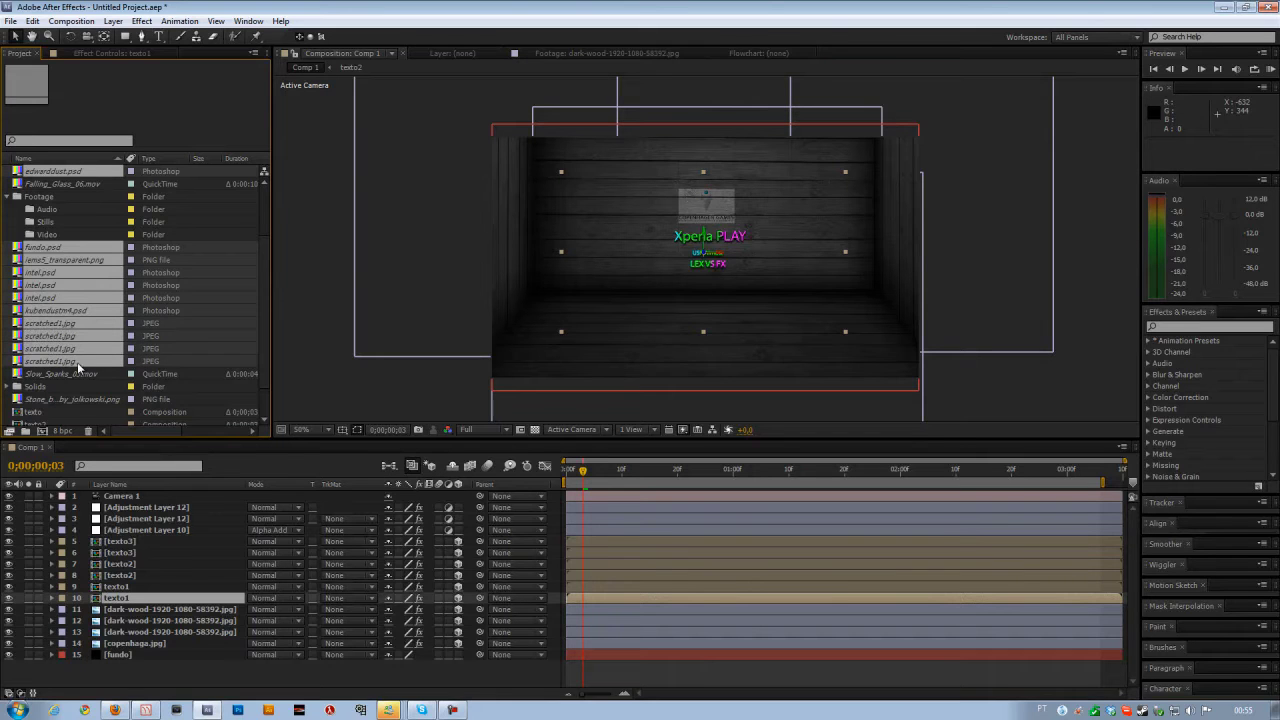
{"action": "left_click", "coordinate": [79, 398], "text": "ctrl"}
{"action": "scroll", "coordinate": [79, 397], "scroll_direction": "down", "scroll_amount": 2}
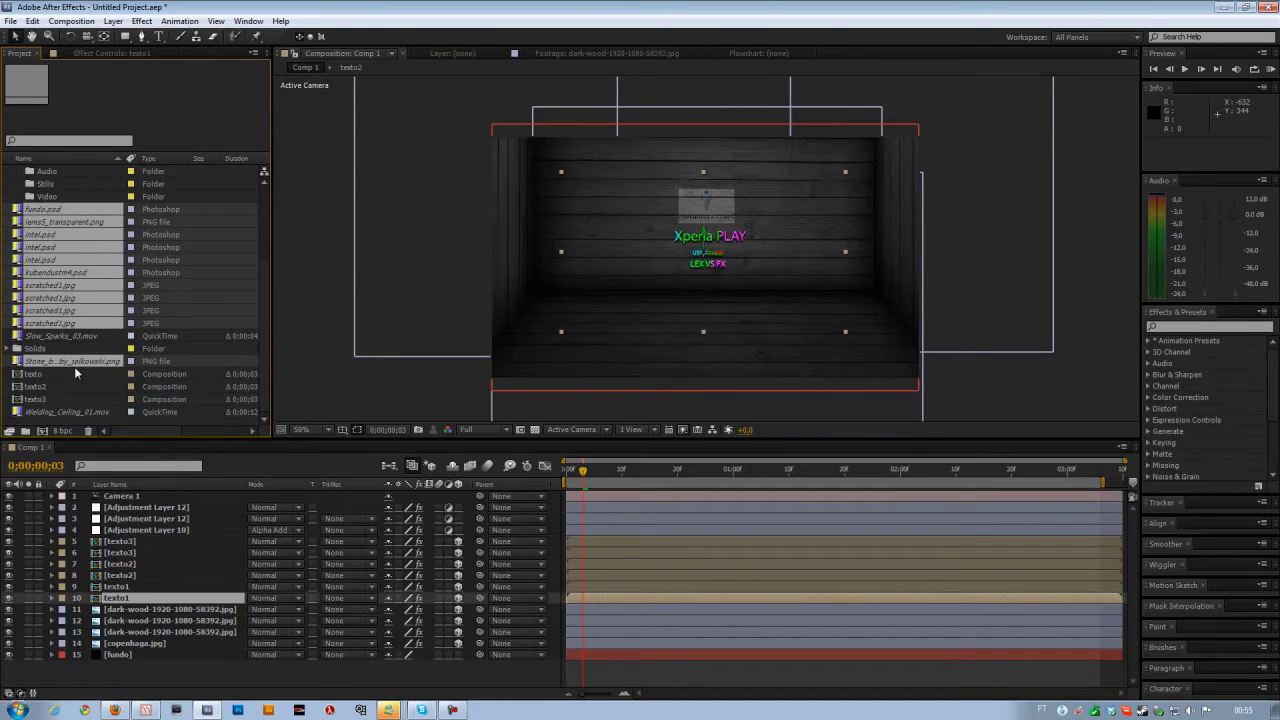
{"action": "scroll", "coordinate": [76, 384], "scroll_direction": "up", "scroll_amount": 2}
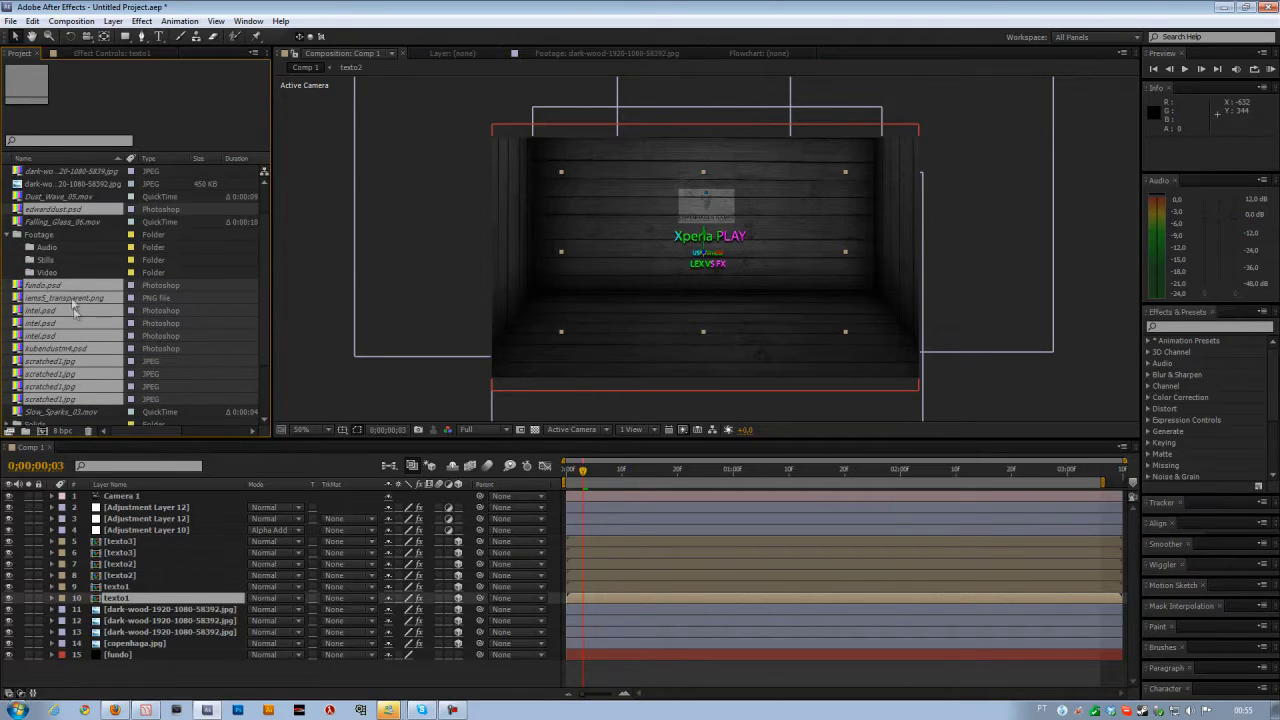
{"action": "scroll", "coordinate": [76, 305], "scroll_direction": "up", "scroll_amount": 1}
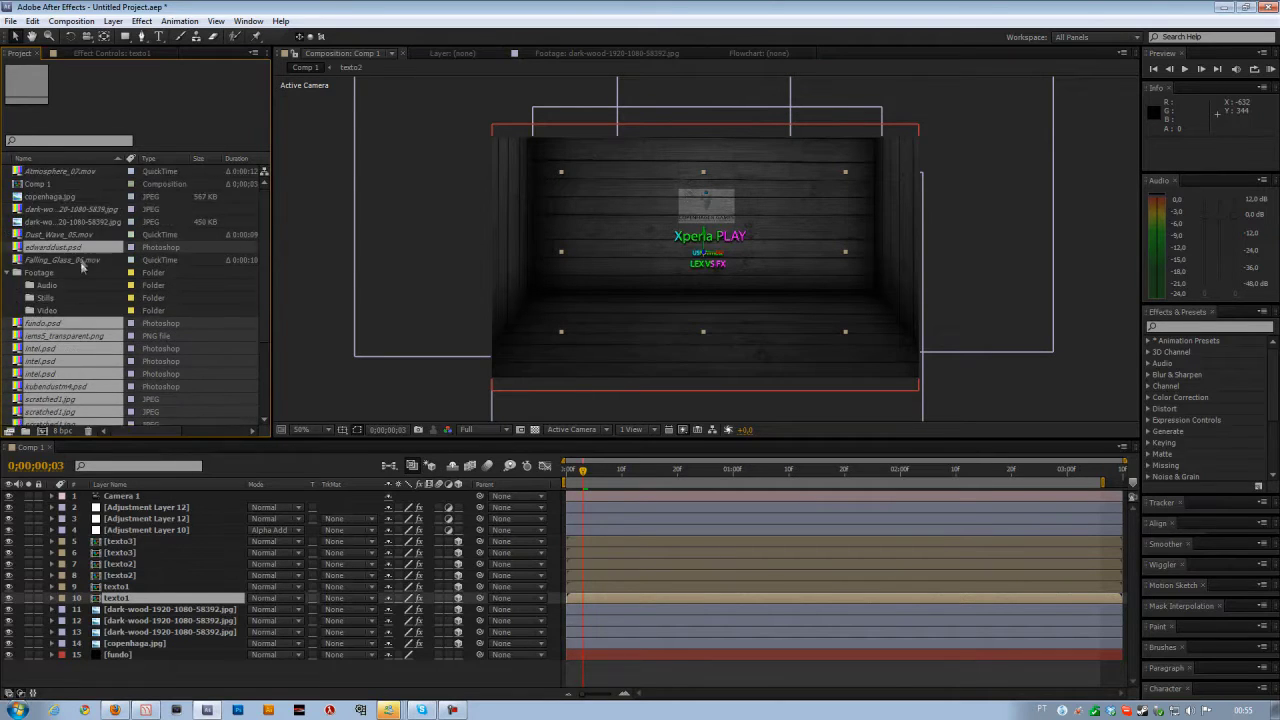
Step: Add the dark-wood and copenhaga JPEGs, move all selected stills into Stills, then collapse it
{"action": "left_click", "coordinate": [80, 211], "text": "ctrl"}
{"action": "left_click", "coordinate": [76, 197], "text": "ctrl"}
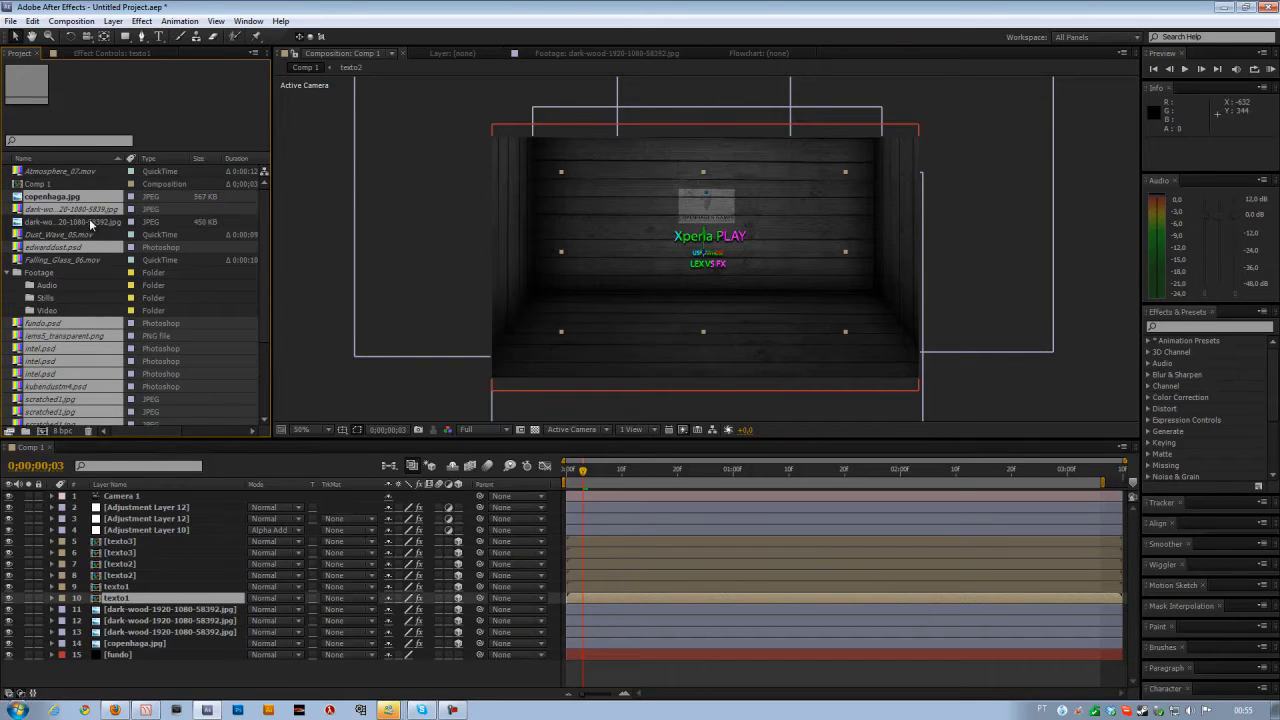
{"action": "left_click", "coordinate": [90, 222], "text": "ctrl"}
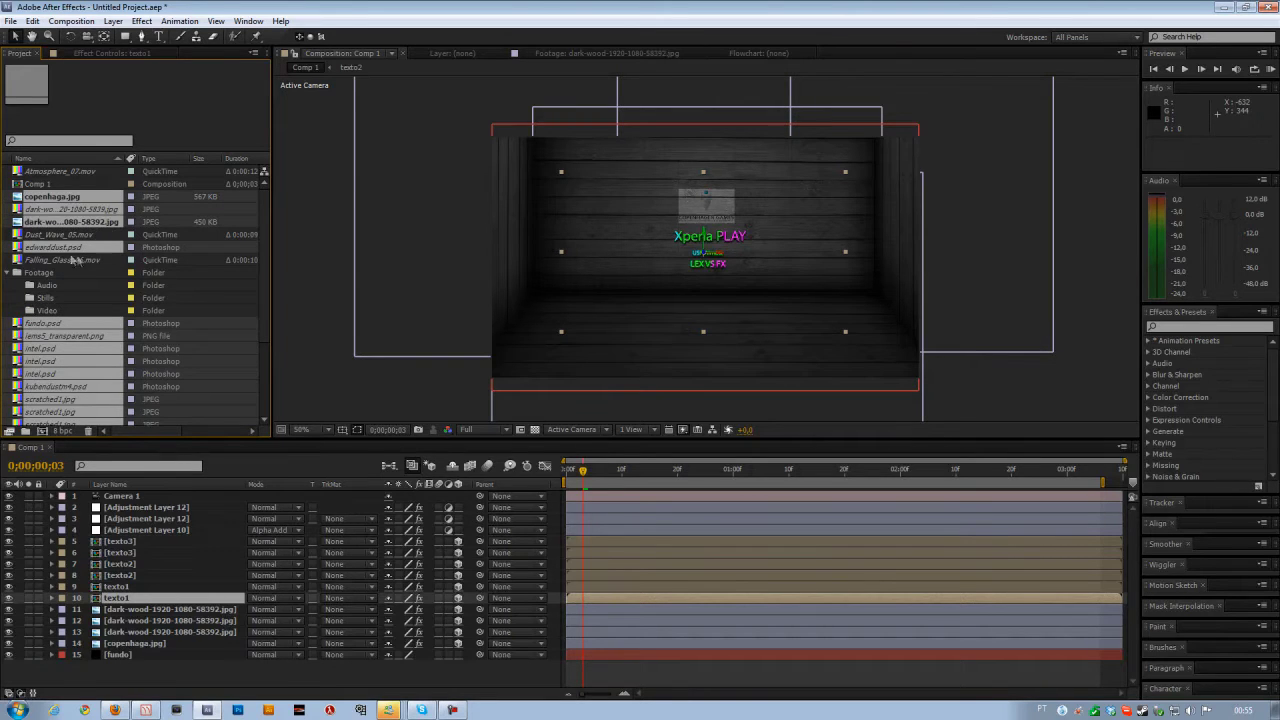
{"action": "left_click_drag", "start_coordinate": [63, 246], "coordinate": [48, 298]}
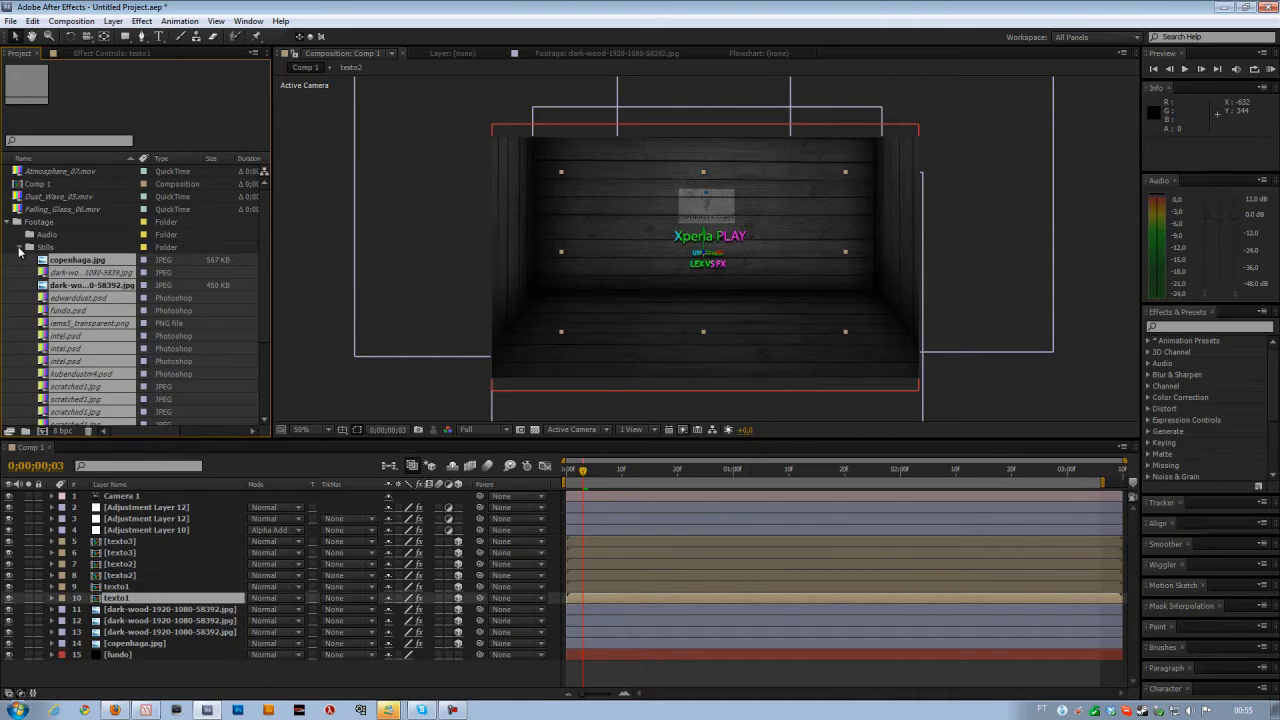
{"action": "left_click", "coordinate": [19, 247]}
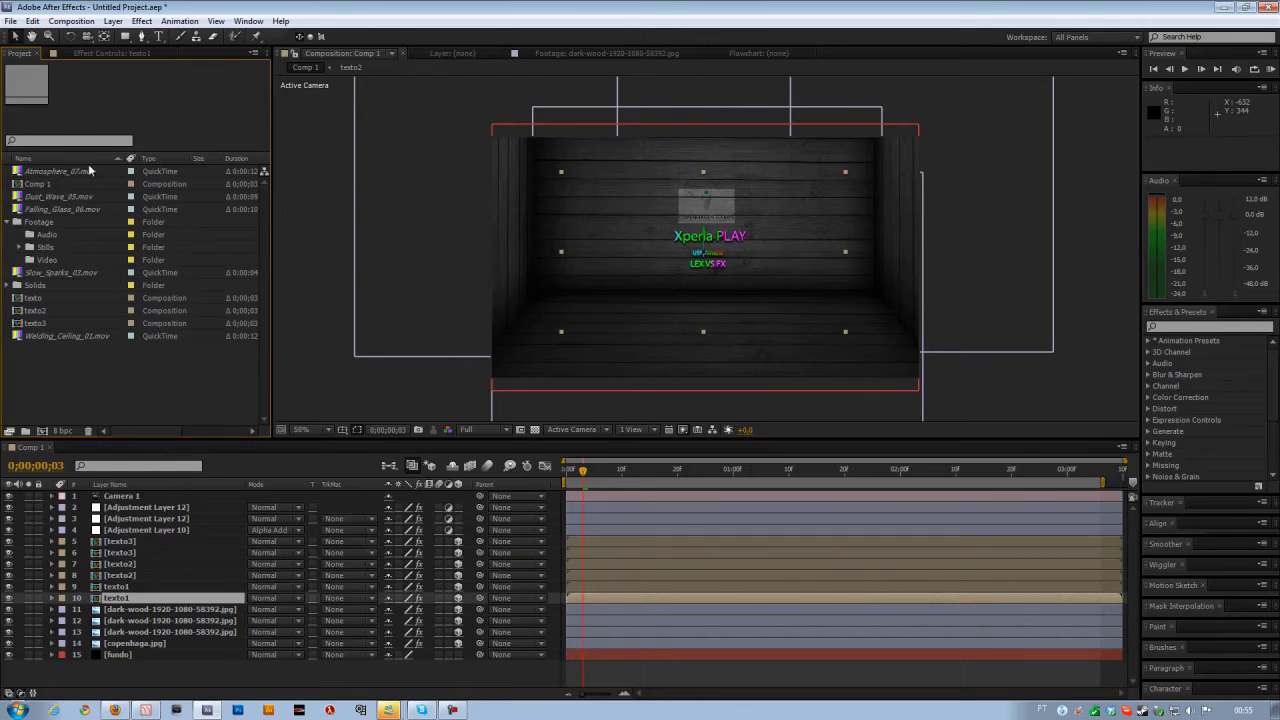
Step: Delete the five loose .mov clips, including Atmosphere_07, Falling_Glass_06 and Slow_Sparks_03
{"action": "left_click", "coordinate": [86, 174]}
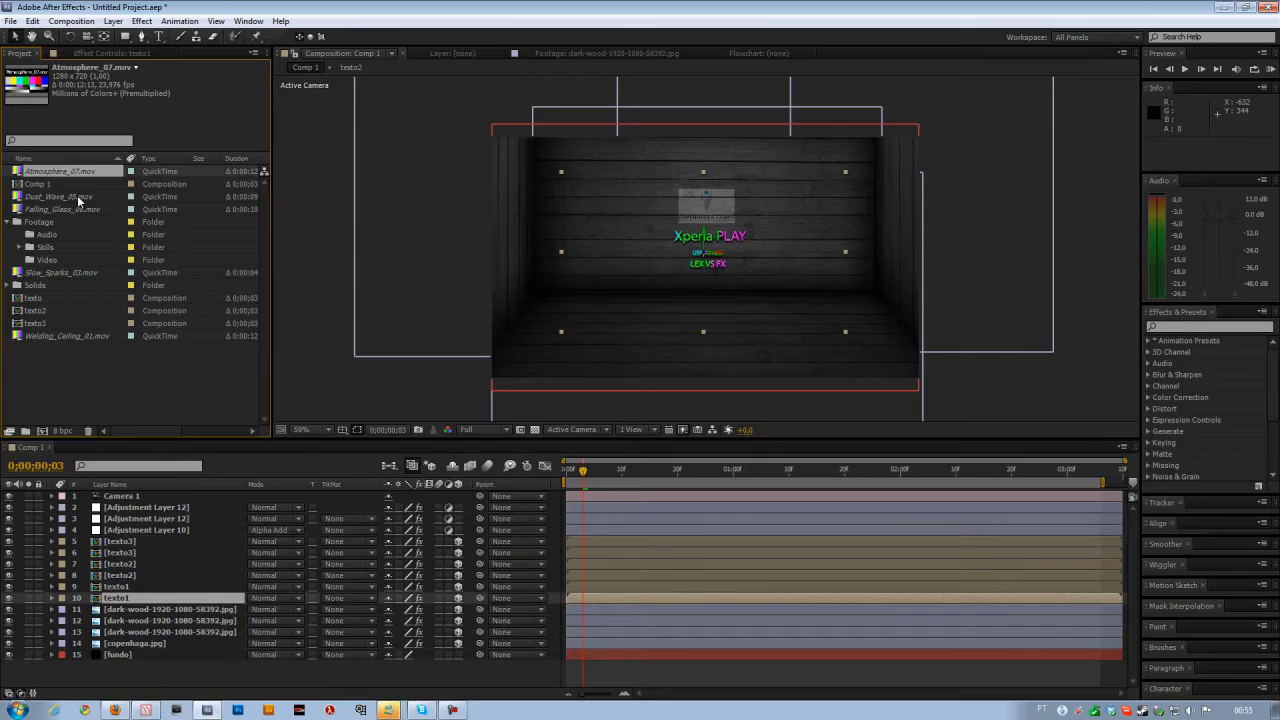
{"action": "left_click", "coordinate": [78, 208], "text": "ctrl"}
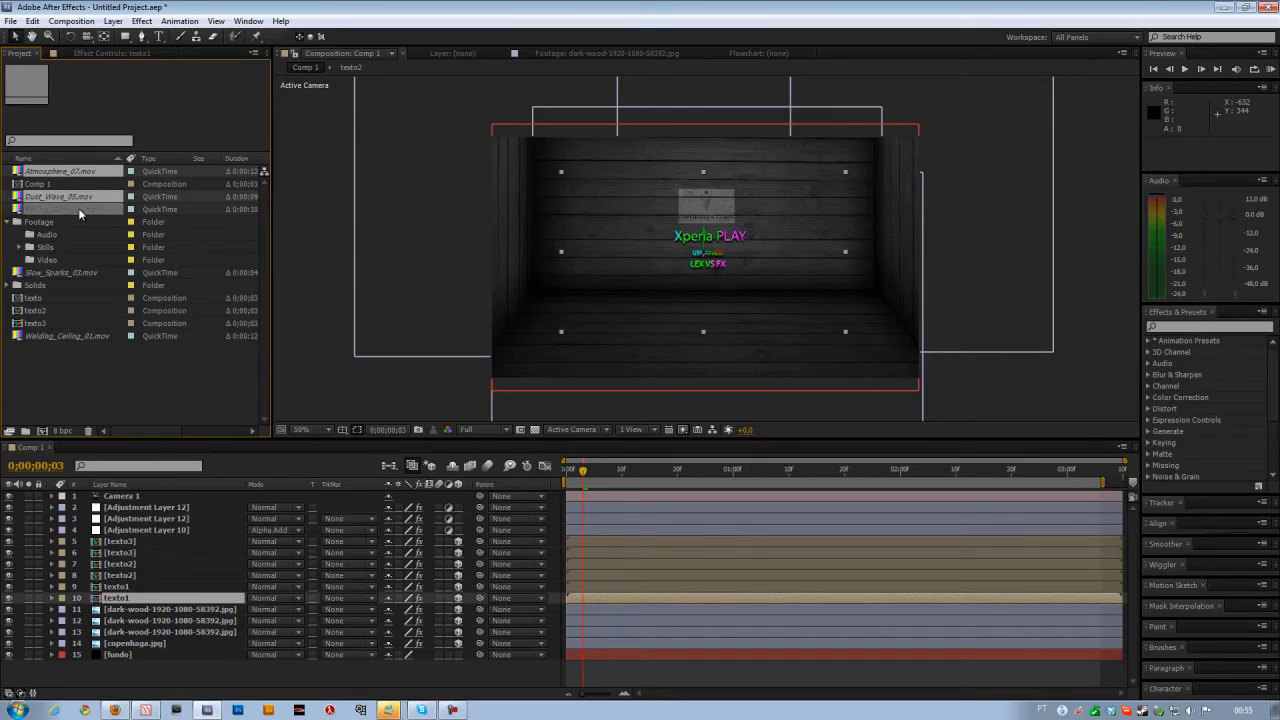
{"action": "left_click", "coordinate": [65, 273], "text": "ctrl"}
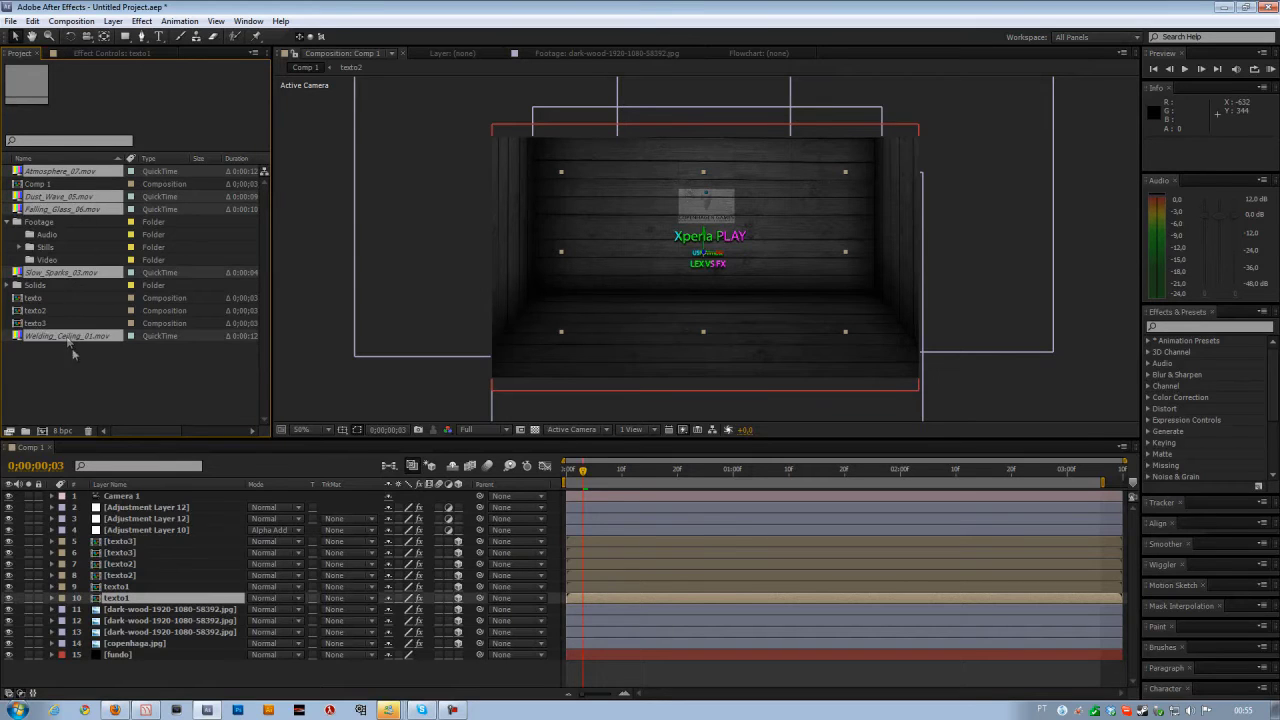
{"action": "left_click", "coordinate": [55, 172]}
{"action": "left_click", "coordinate": [58, 197], "text": "ctrl"}
{"action": "left_click", "coordinate": [62, 209], "text": "ctrl"}
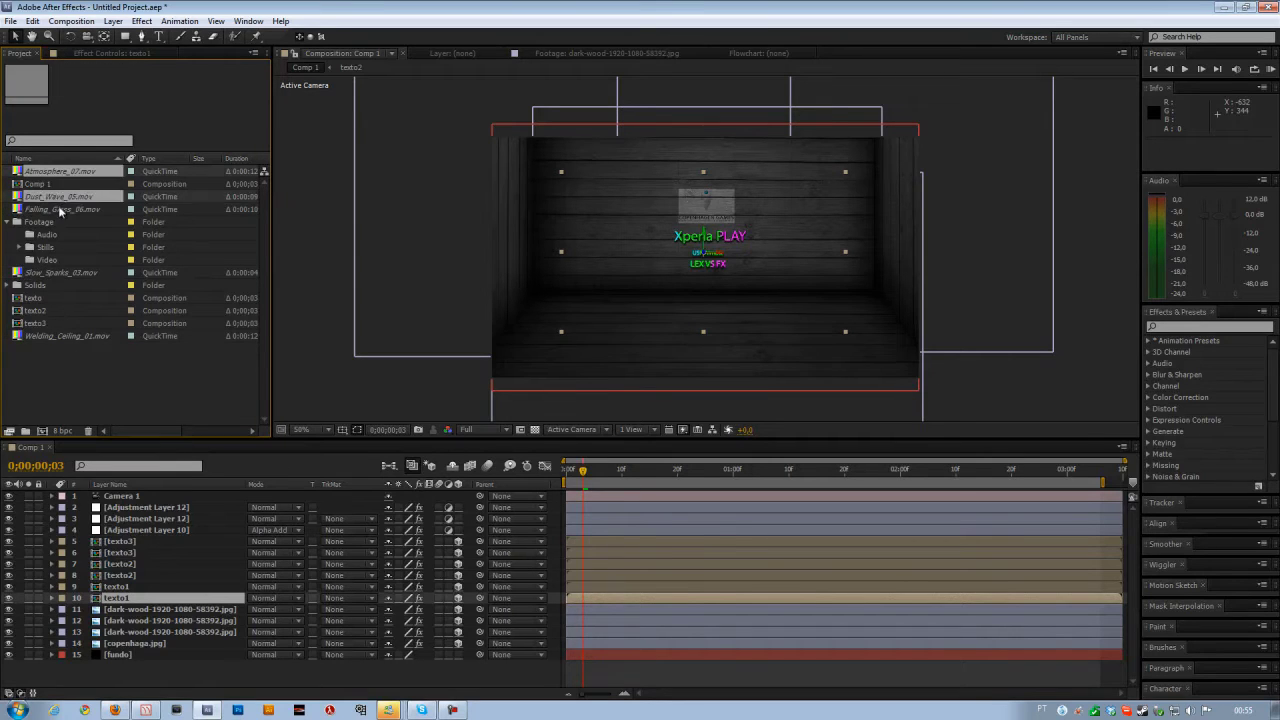
{"action": "left_click", "coordinate": [60, 273], "text": "ctrl"}
{"action": "left_click", "coordinate": [68, 336], "text": "ctrl"}
{"action": "key", "text": "Delete"}
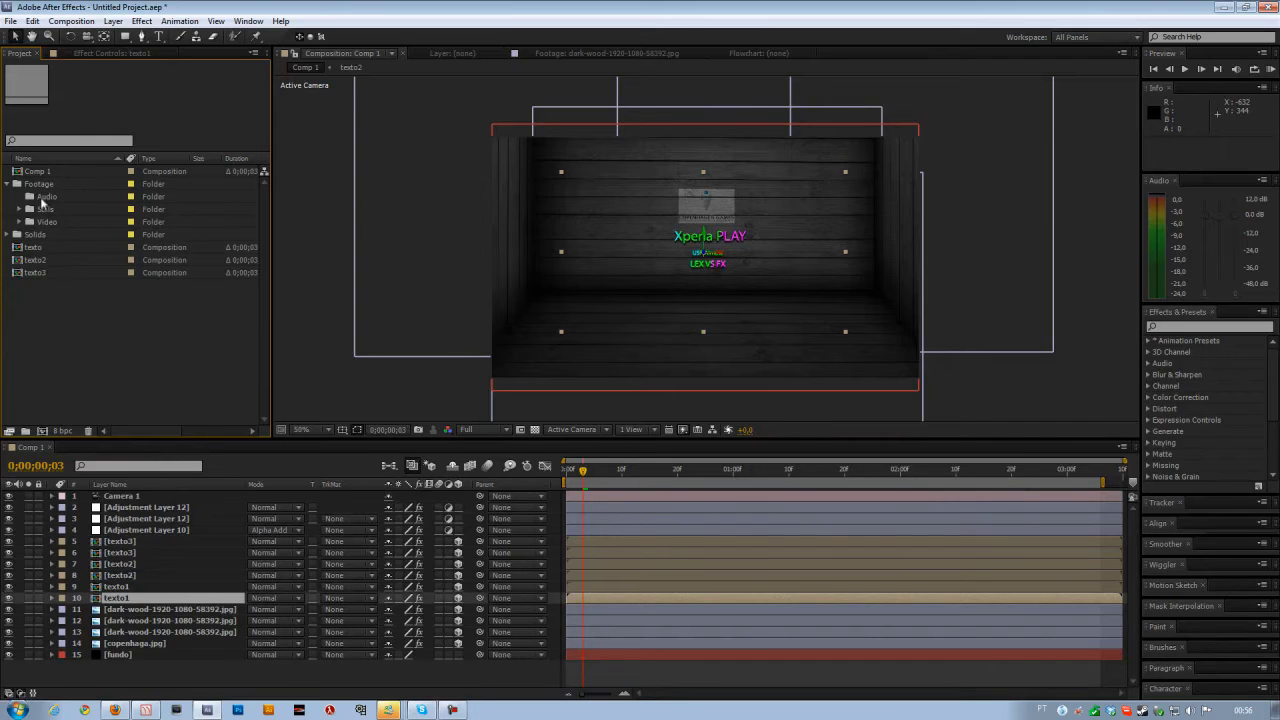
Step: Delete the empty Audio folder and briefly inspect the Solids folder
{"action": "left_click", "coordinate": [44, 198]}
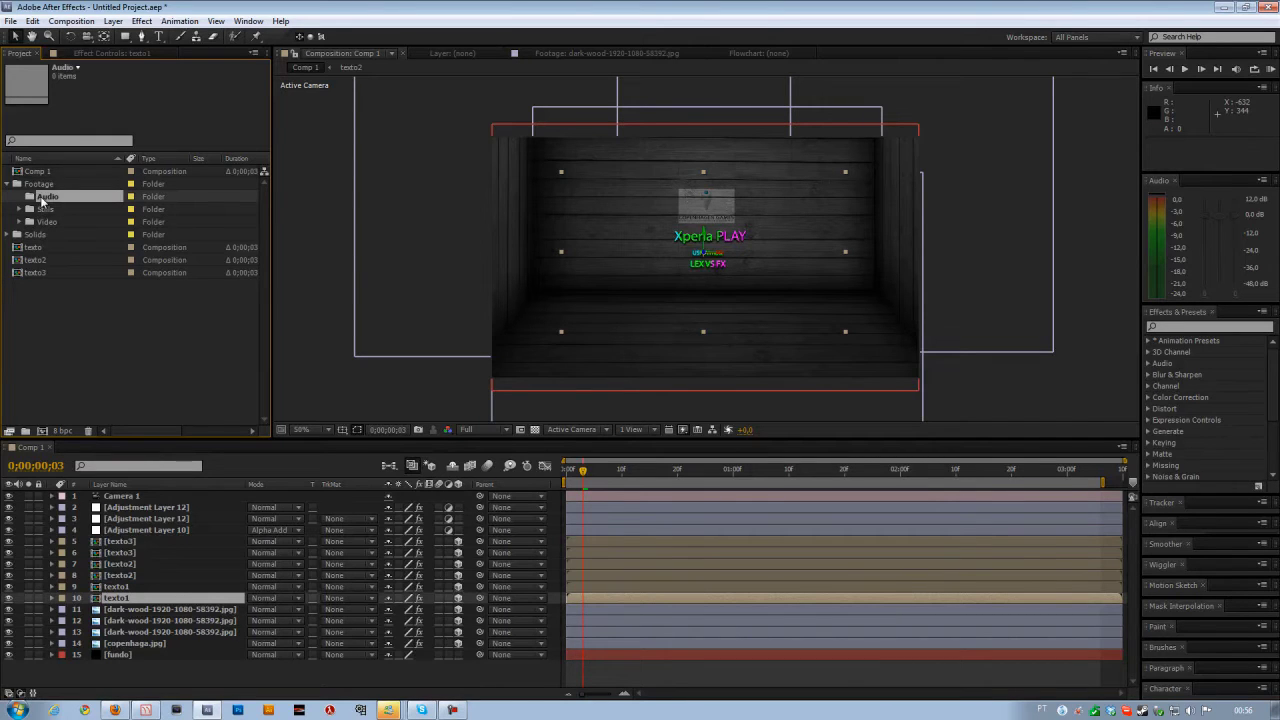
{"action": "key", "text": "Delete"}
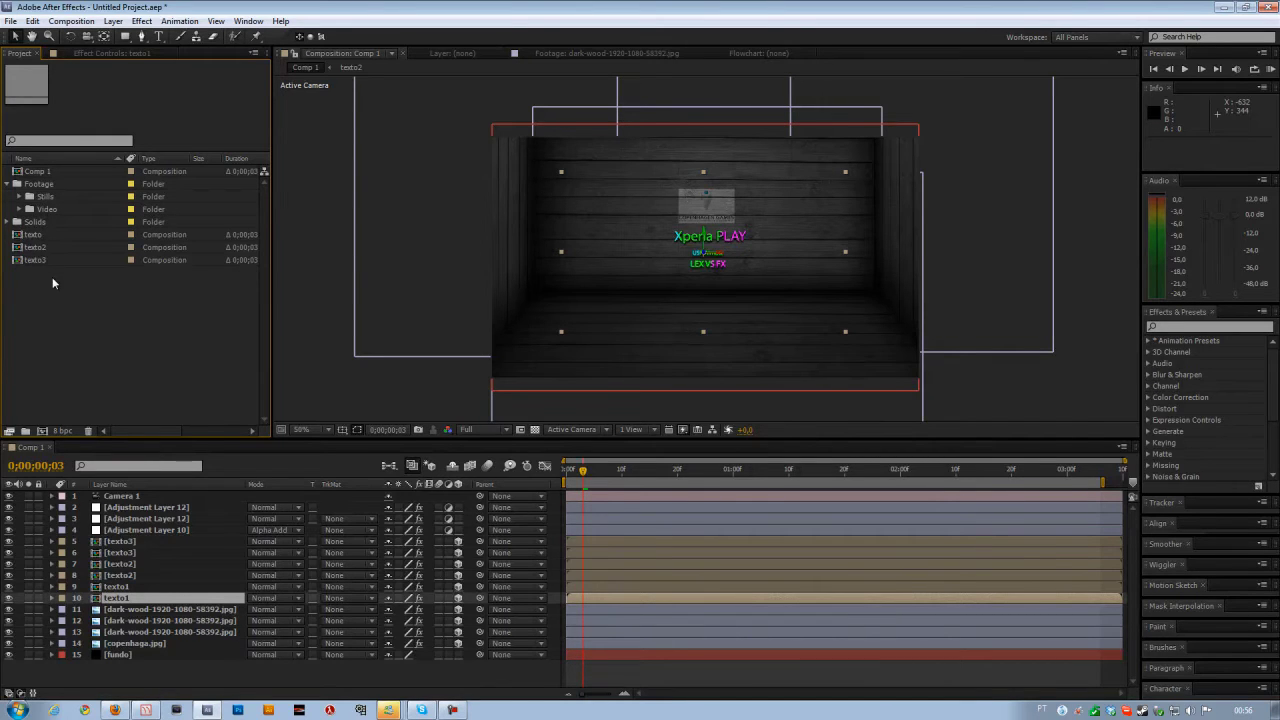
{"action": "left_click", "coordinate": [15, 222]}
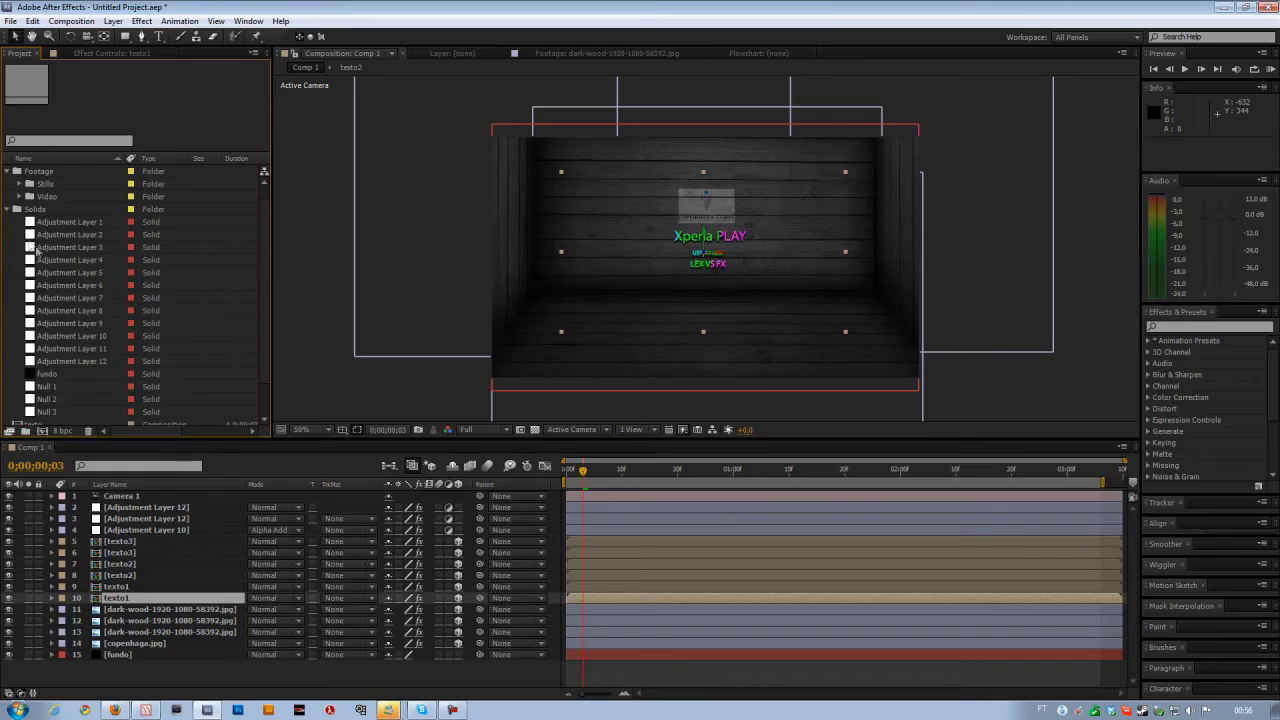
{"action": "scroll", "coordinate": [45, 268], "scroll_direction": "up", "scroll_amount": 2}
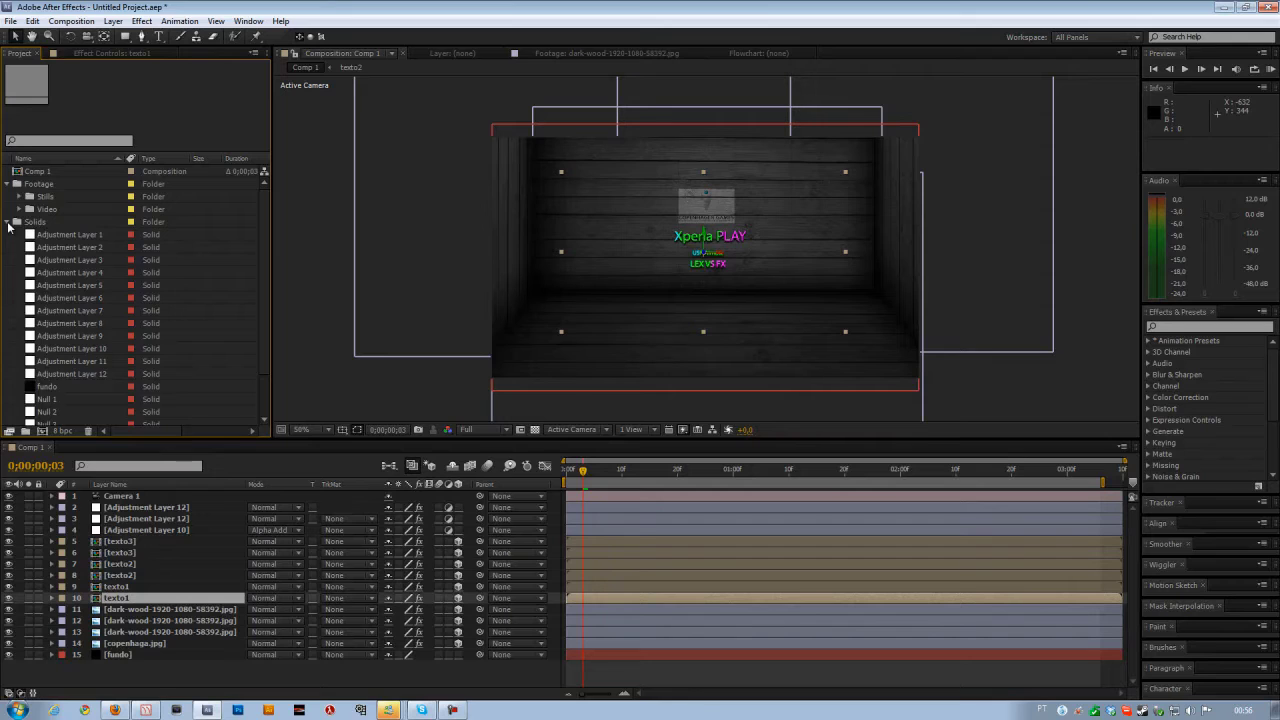
{"action": "left_click", "coordinate": [9, 224]}
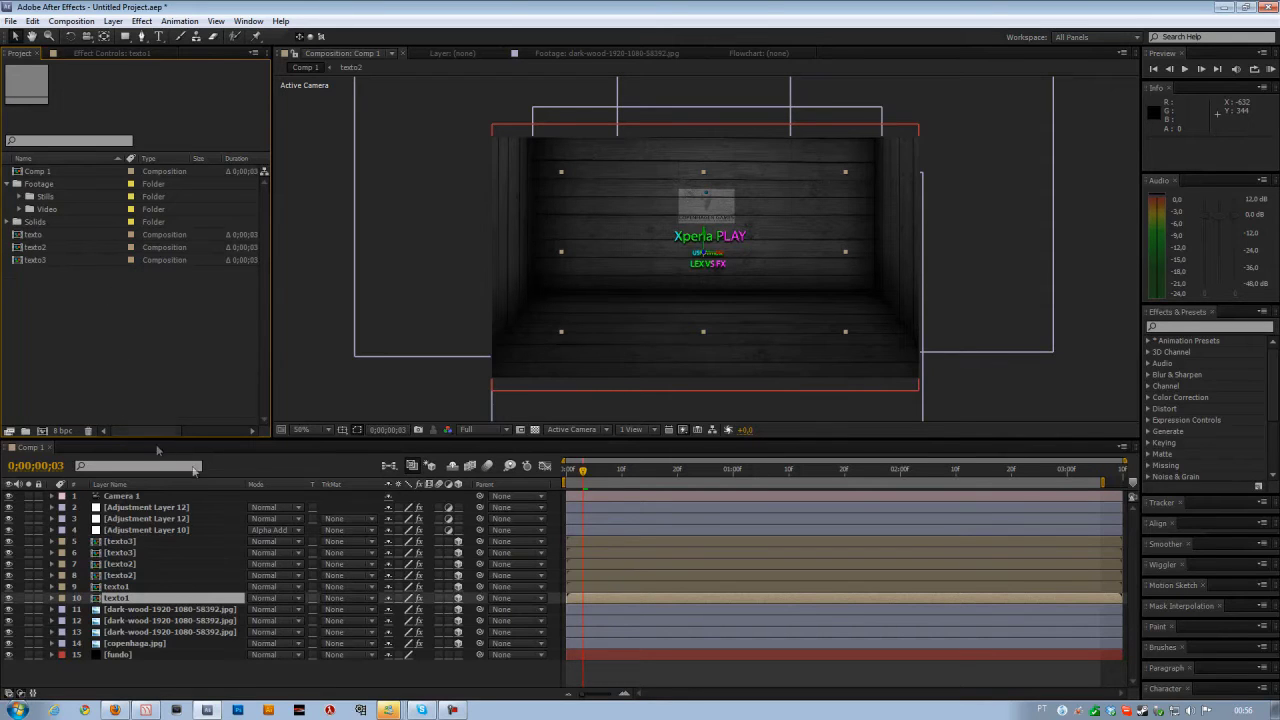
{"action": "right_click", "coordinate": [176, 668]}
{"action": "mouse_move", "coordinate": [226, 545]}
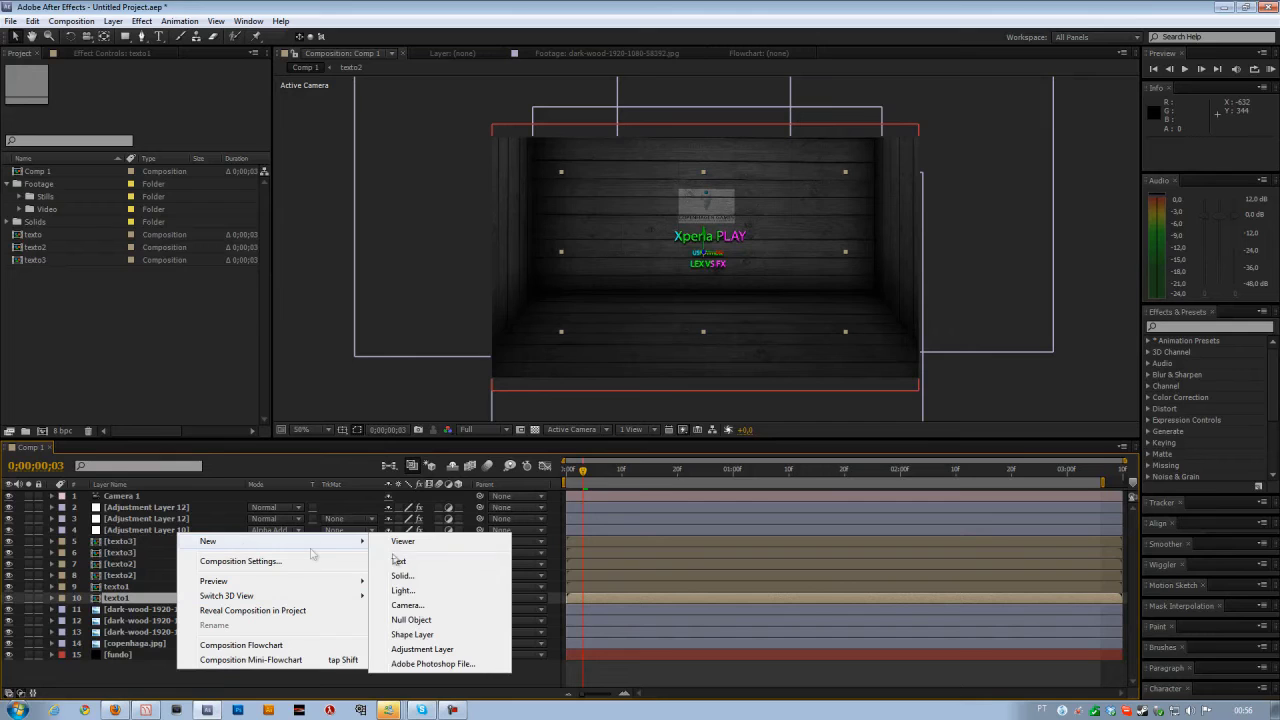
{"action": "left_click", "coordinate": [420, 580]}
{"action": "left_click", "coordinate": [630, 438]}
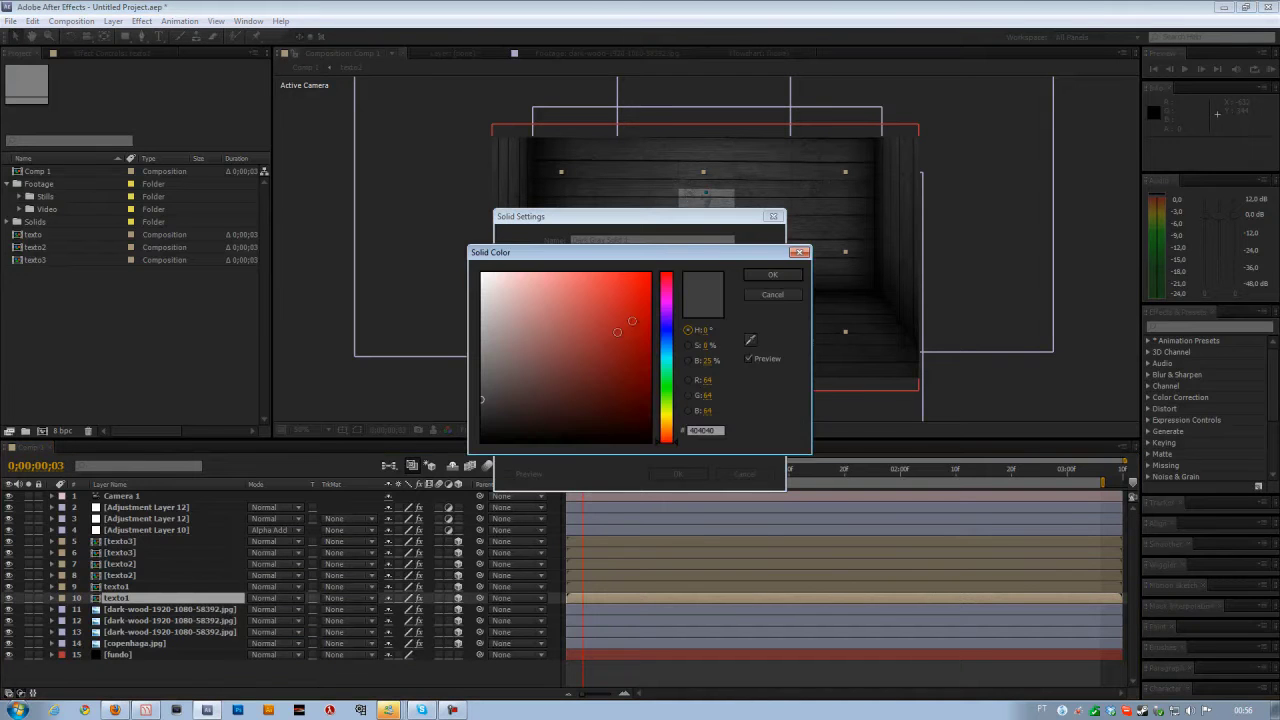
{"action": "left_click", "coordinate": [648, 315]}
{"action": "left_click", "coordinate": [772, 275]}
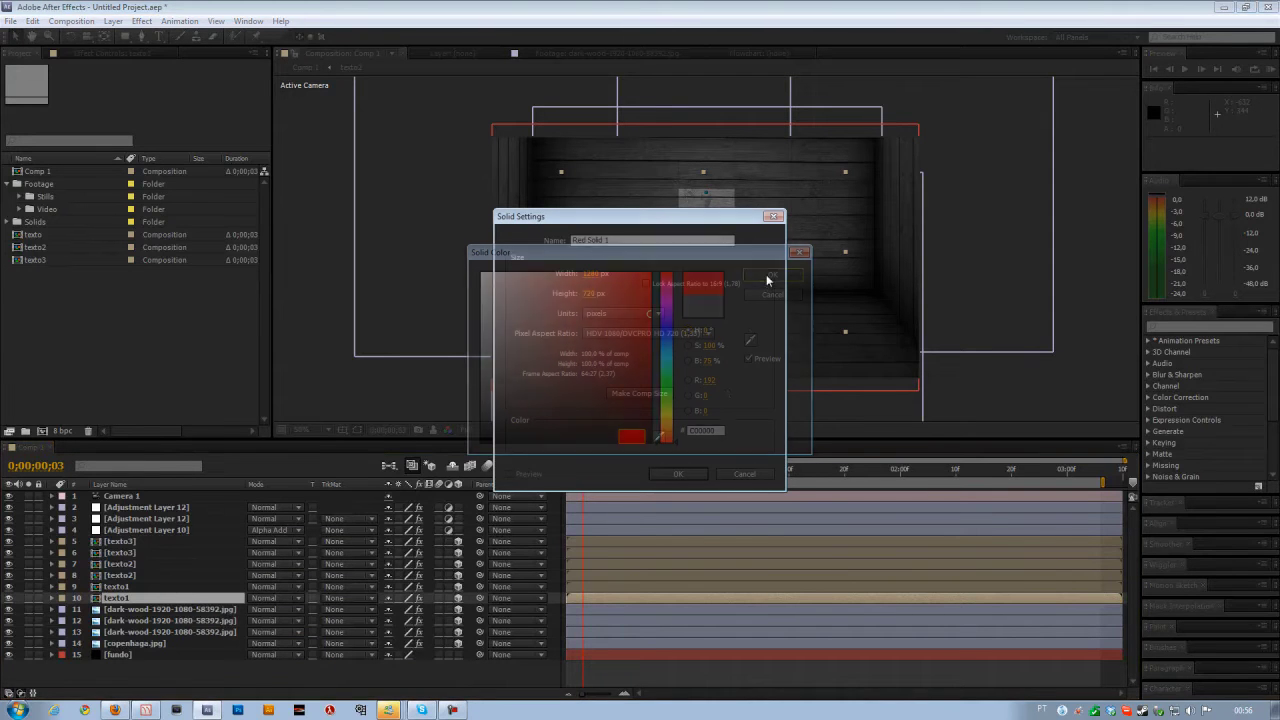
{"action": "left_click", "coordinate": [677, 474]}
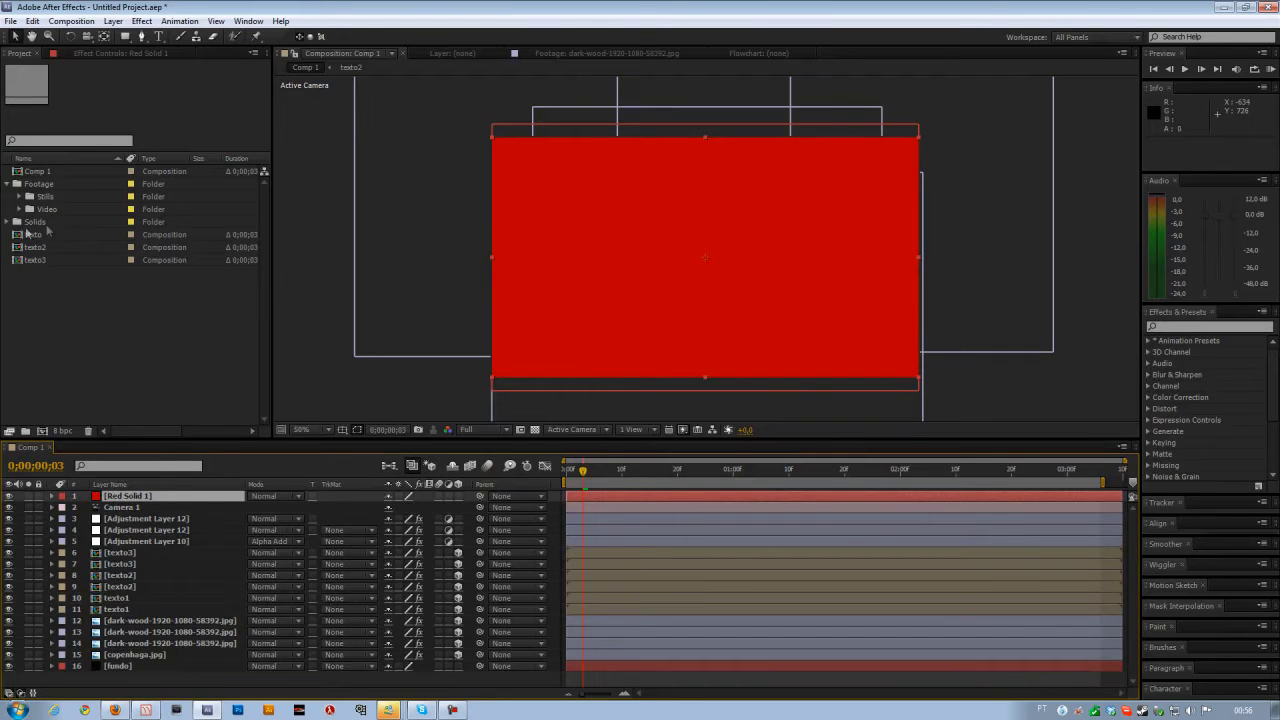
{"action": "left_click", "coordinate": [14, 222]}
{"action": "left_click", "coordinate": [75, 322]}
{"action": "scroll", "coordinate": [84, 393], "scroll_direction": "down", "scroll_amount": 2}
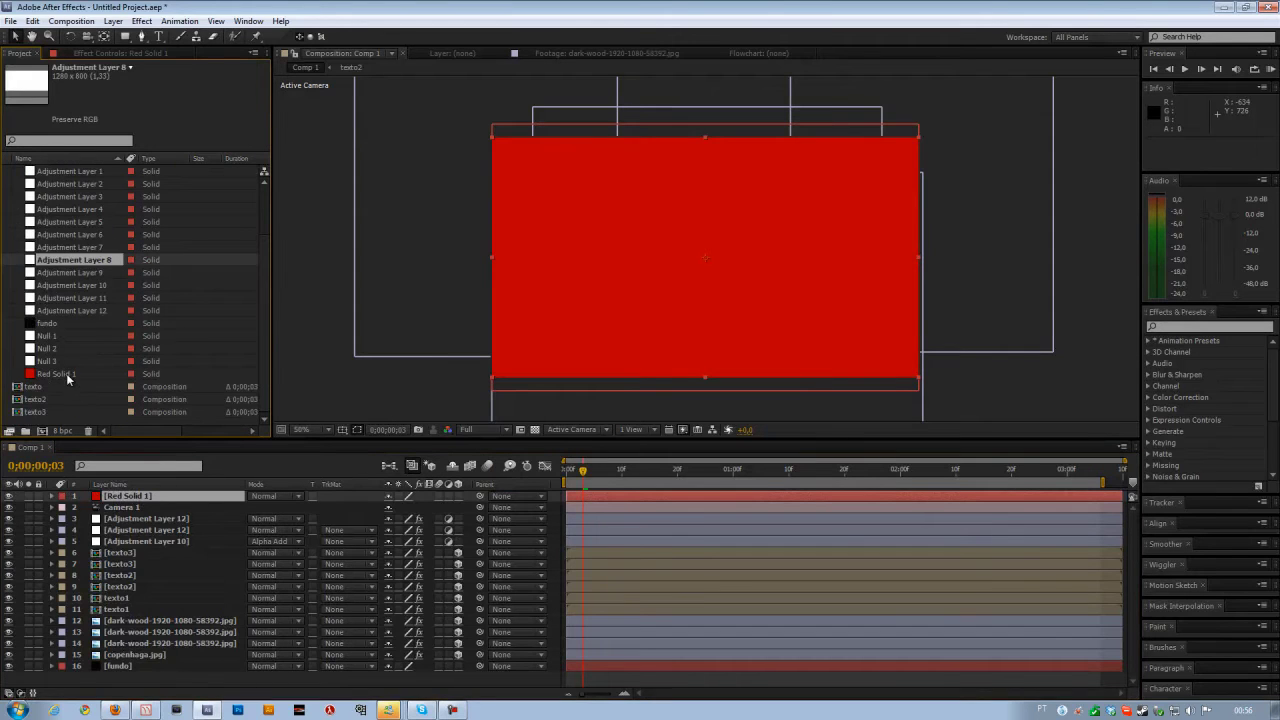
{"action": "left_click", "coordinate": [66, 373]}
{"action": "key", "text": "Delete"}
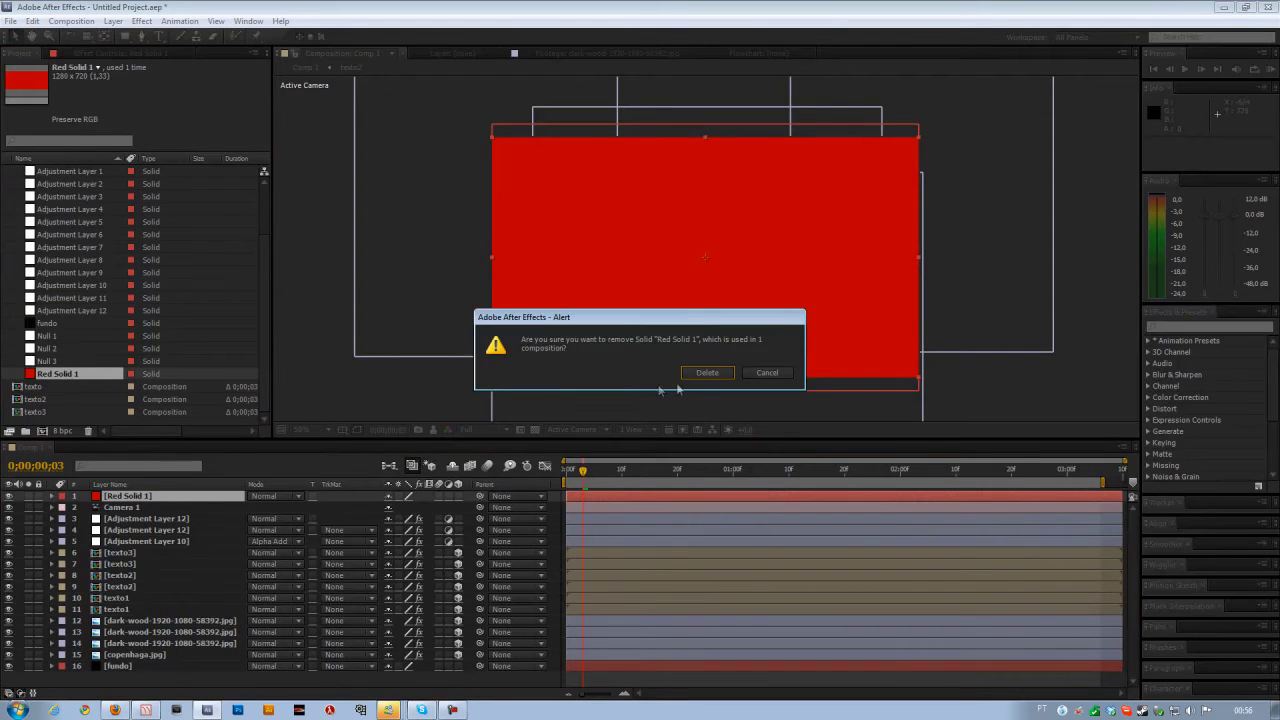
{"action": "left_click", "coordinate": [704, 372]}
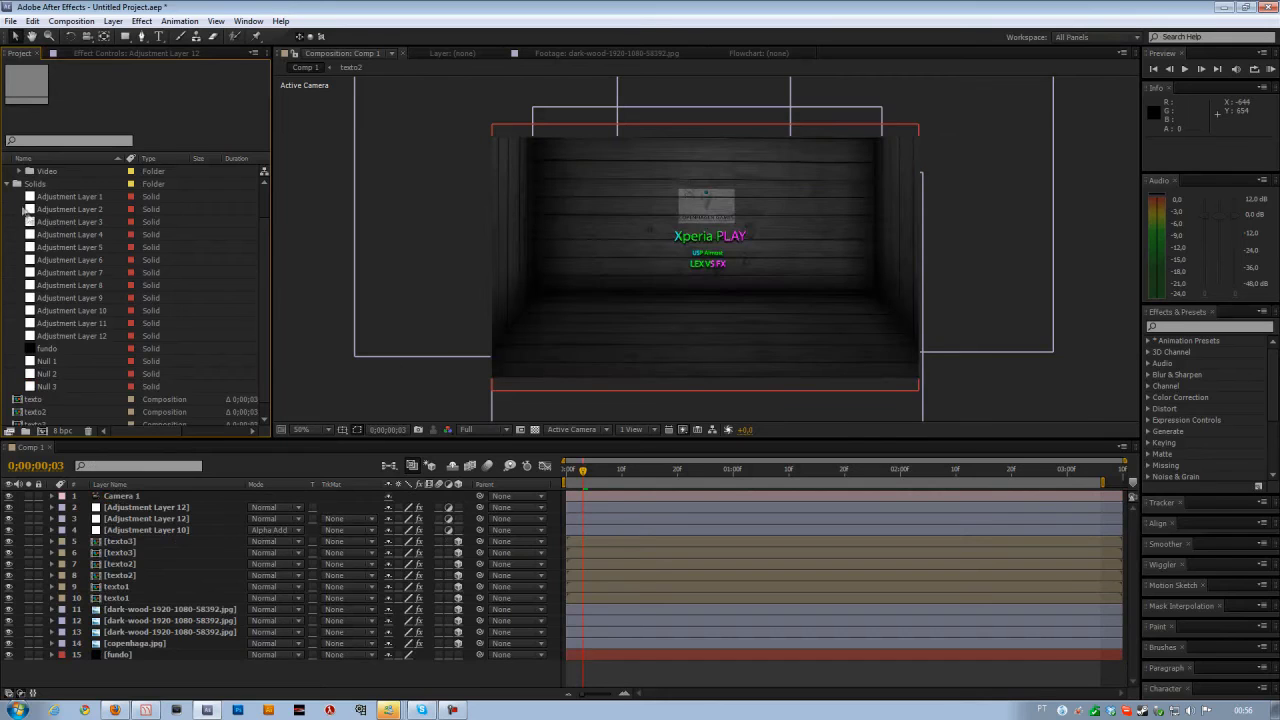
Step: Collapse Solids and rename the Comp 1 composition to XperiaPlay2011_Intro
{"action": "left_click", "coordinate": [16, 184]}
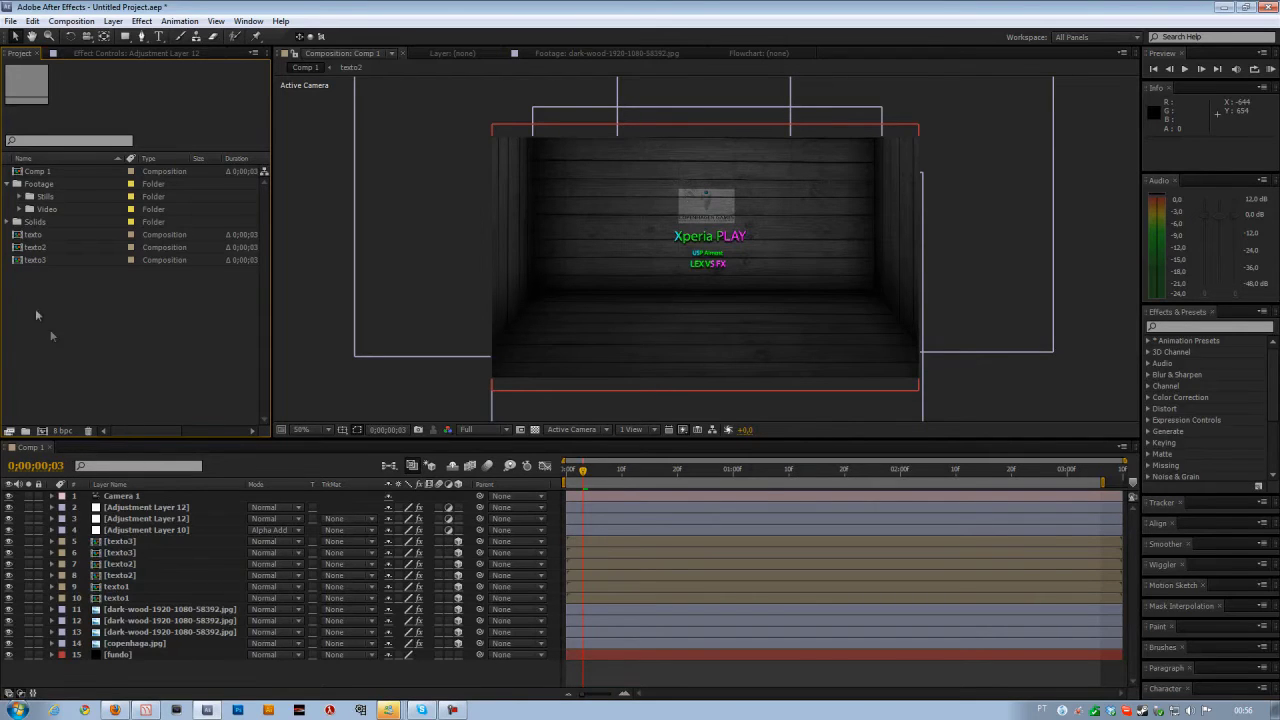
{"action": "left_click", "coordinate": [41, 174]}
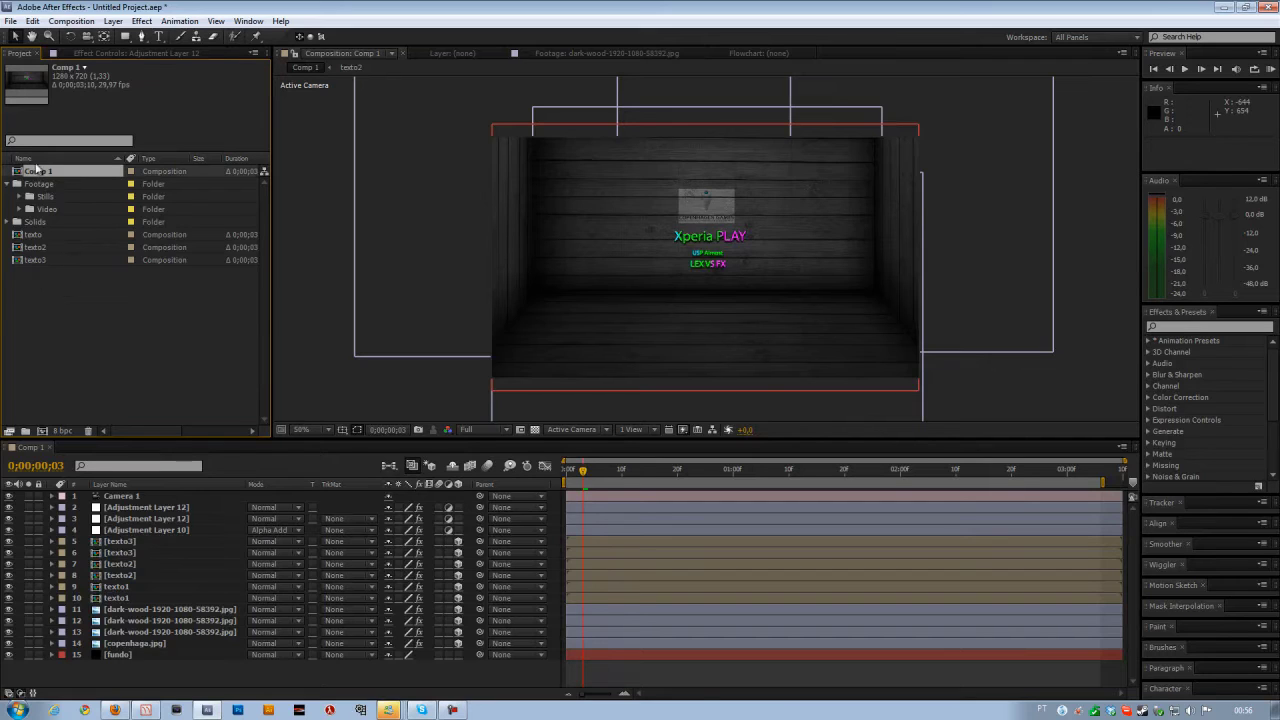
{"action": "key", "text": "Return"}
{"action": "type", "text": "XperiaPlay2011_"}
{"action": "type", "text": "Intro"}
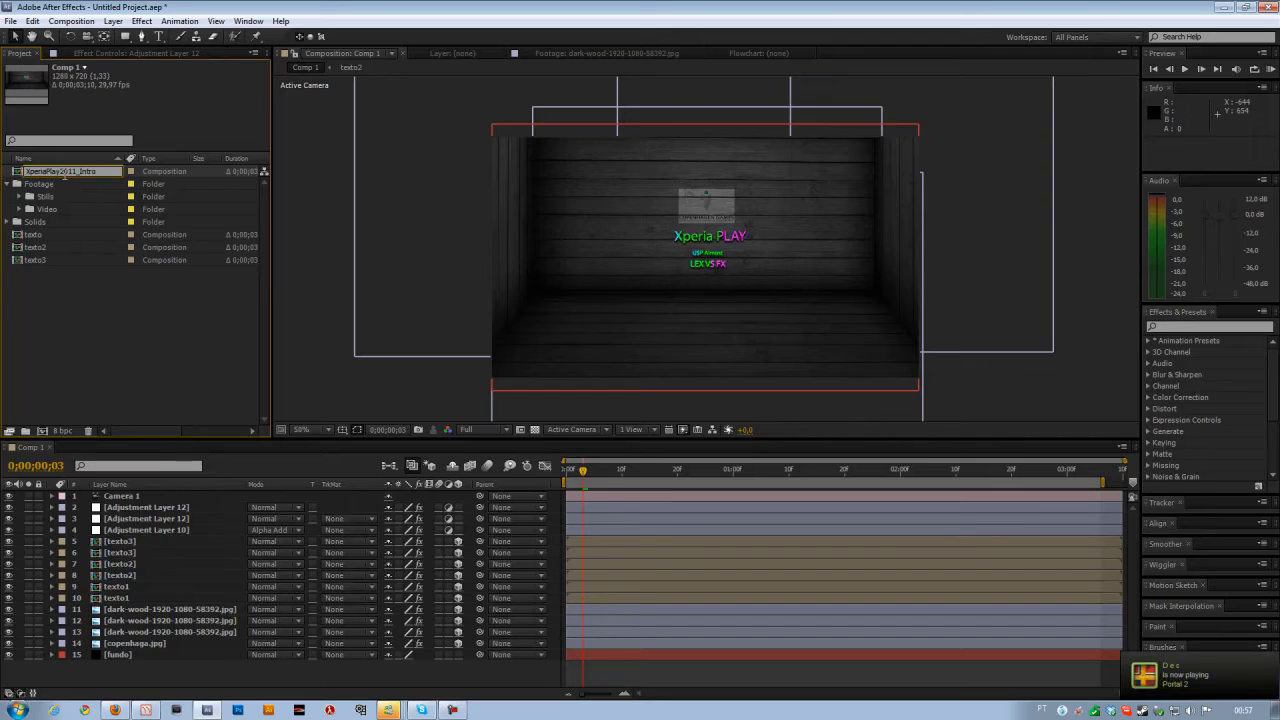
{"action": "key", "text": "Return"}
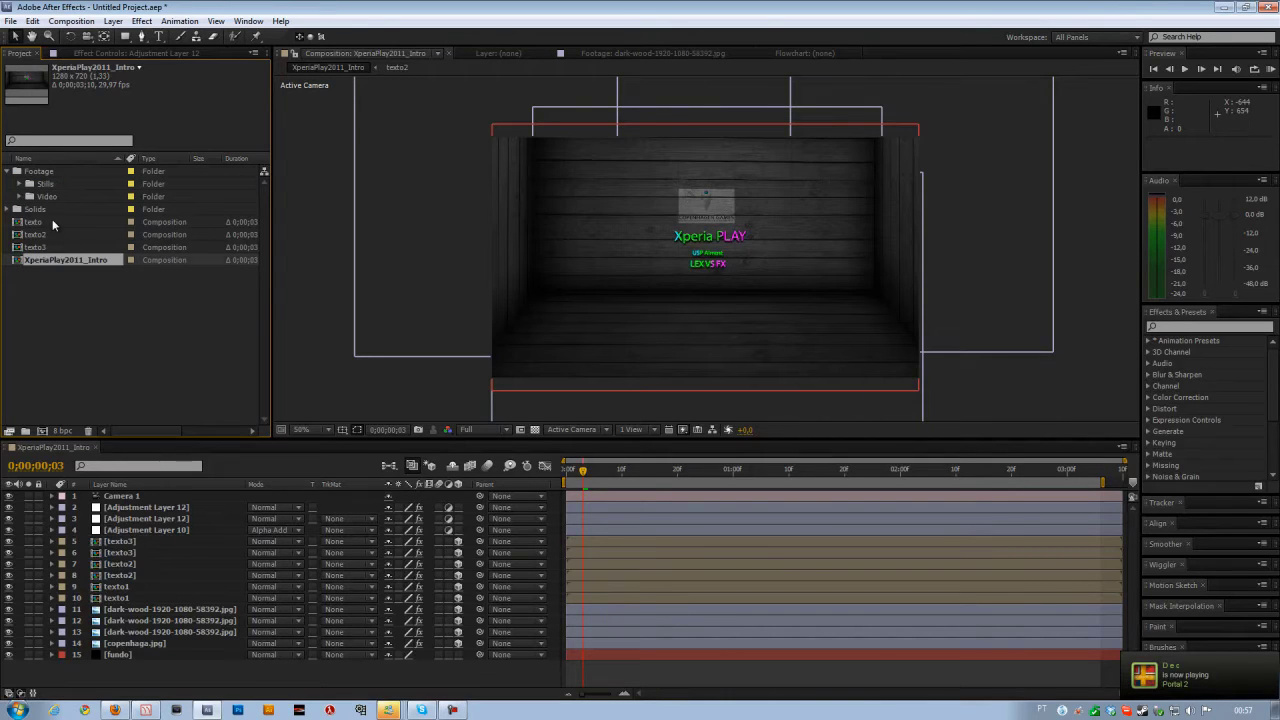
Step: Open the texto, texto2 and texto3 comps and view them at 50% zoom
{"action": "left_click", "coordinate": [52, 221]}
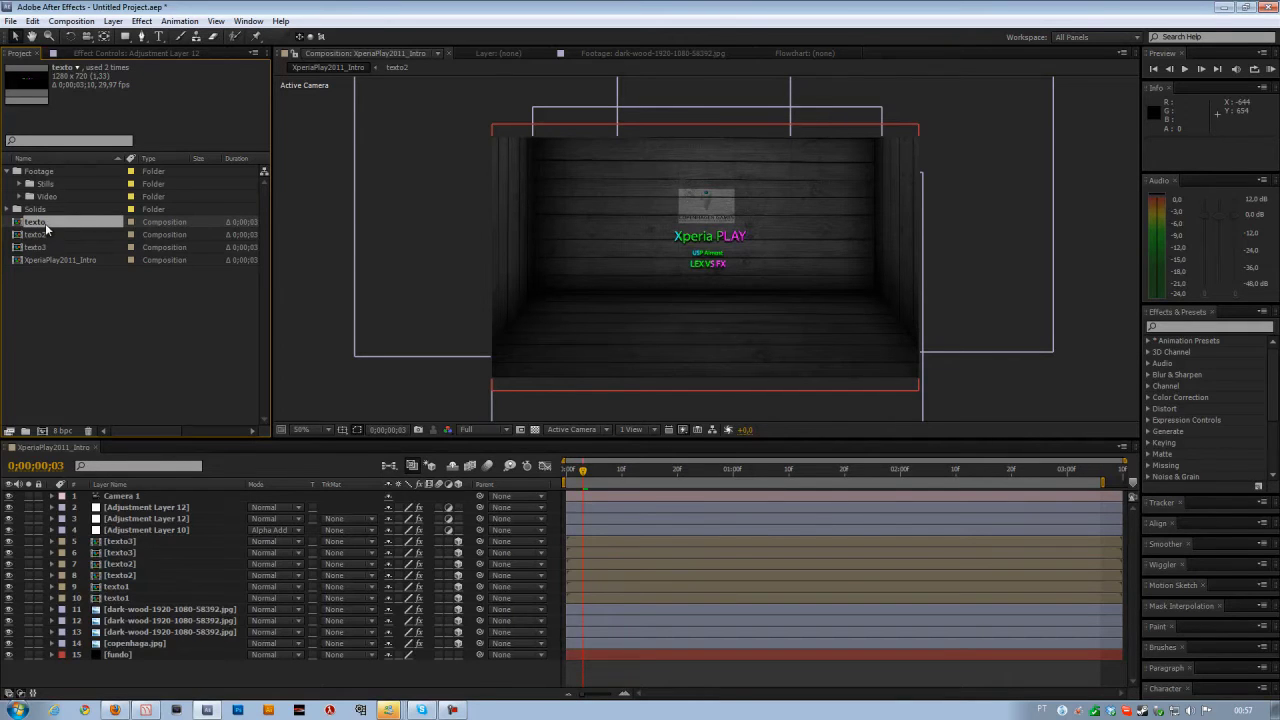
{"action": "double_click", "coordinate": [45, 223]}
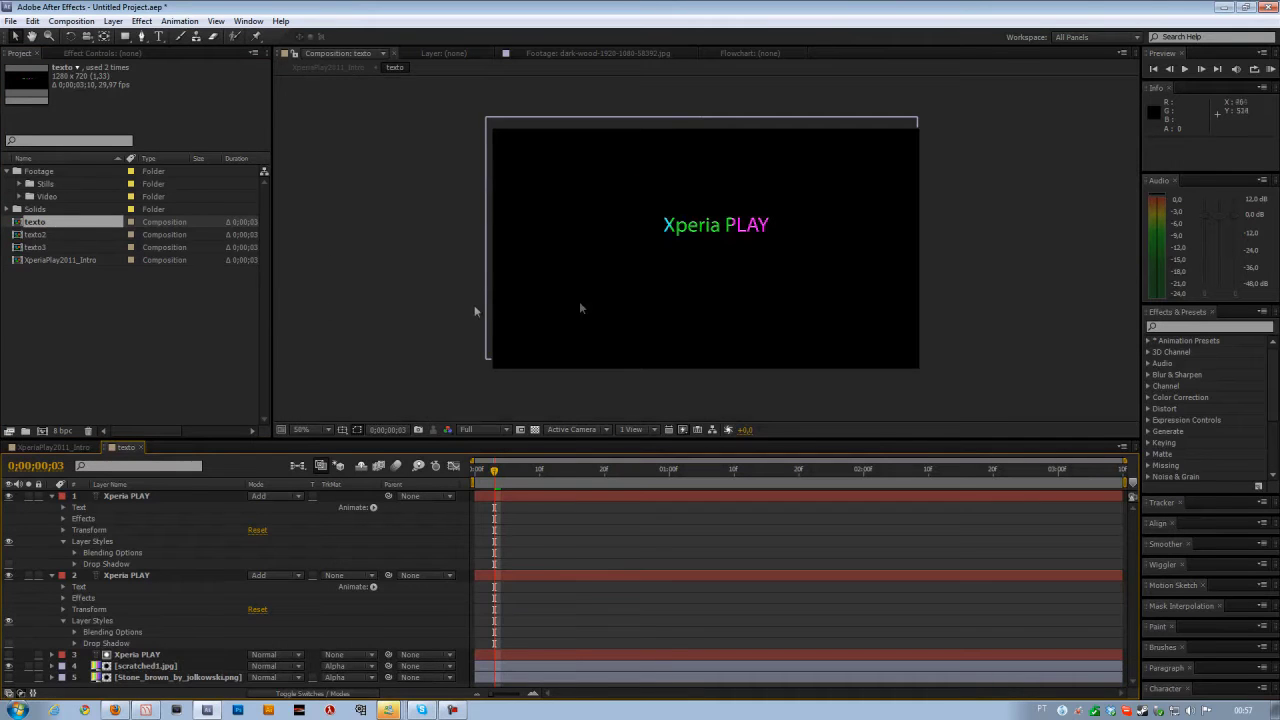
{"action": "double_click", "coordinate": [67, 234]}
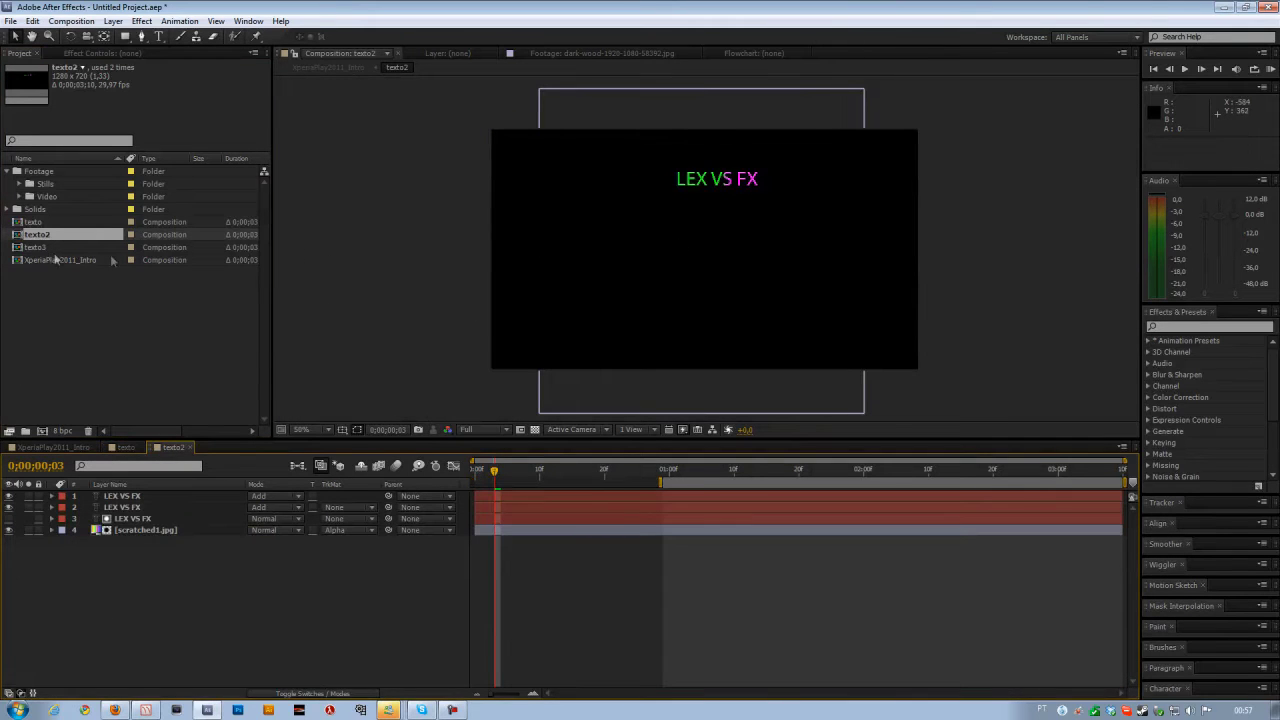
{"action": "double_click", "coordinate": [45, 247]}
{"action": "key", "text": "comma"}
{"action": "key", "text": "comma"}
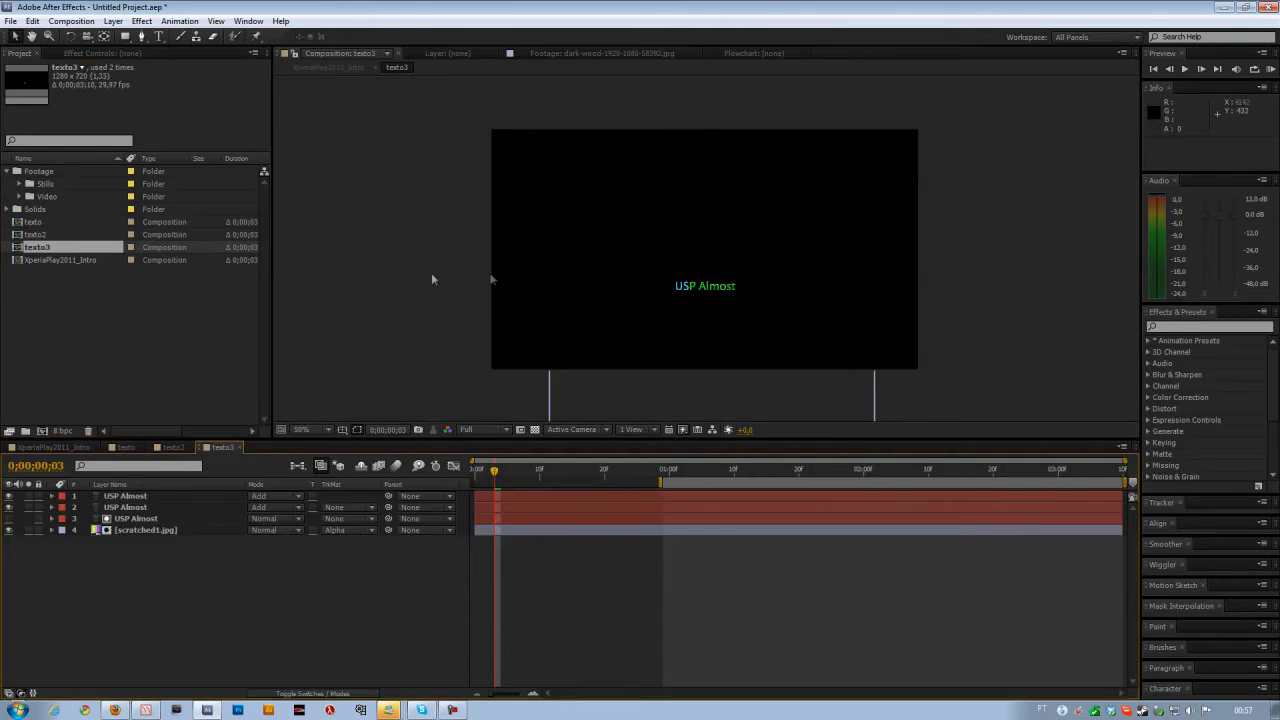
{"action": "left_click", "coordinate": [44, 224]}
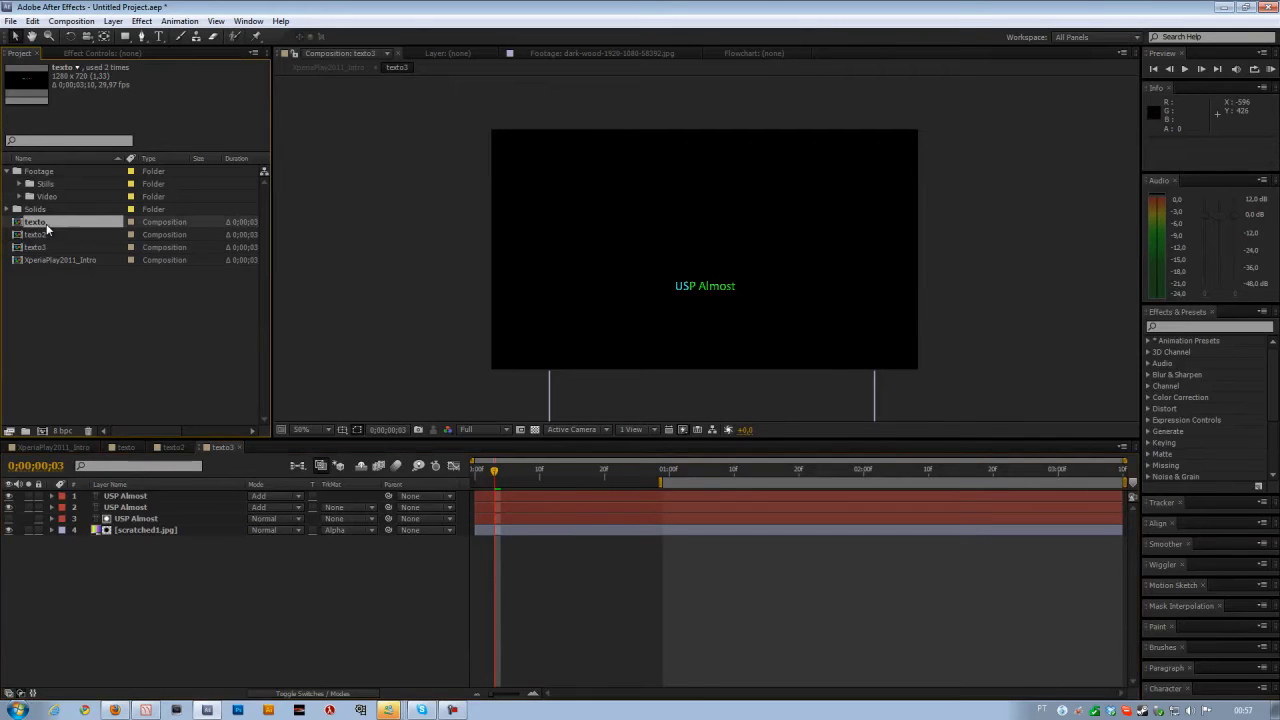
Step: Create a new project folder named PreComps
{"action": "left_click", "coordinate": [57, 289]}
{"action": "right_click", "coordinate": [40, 282]}
{"action": "left_click", "coordinate": [27, 347]}
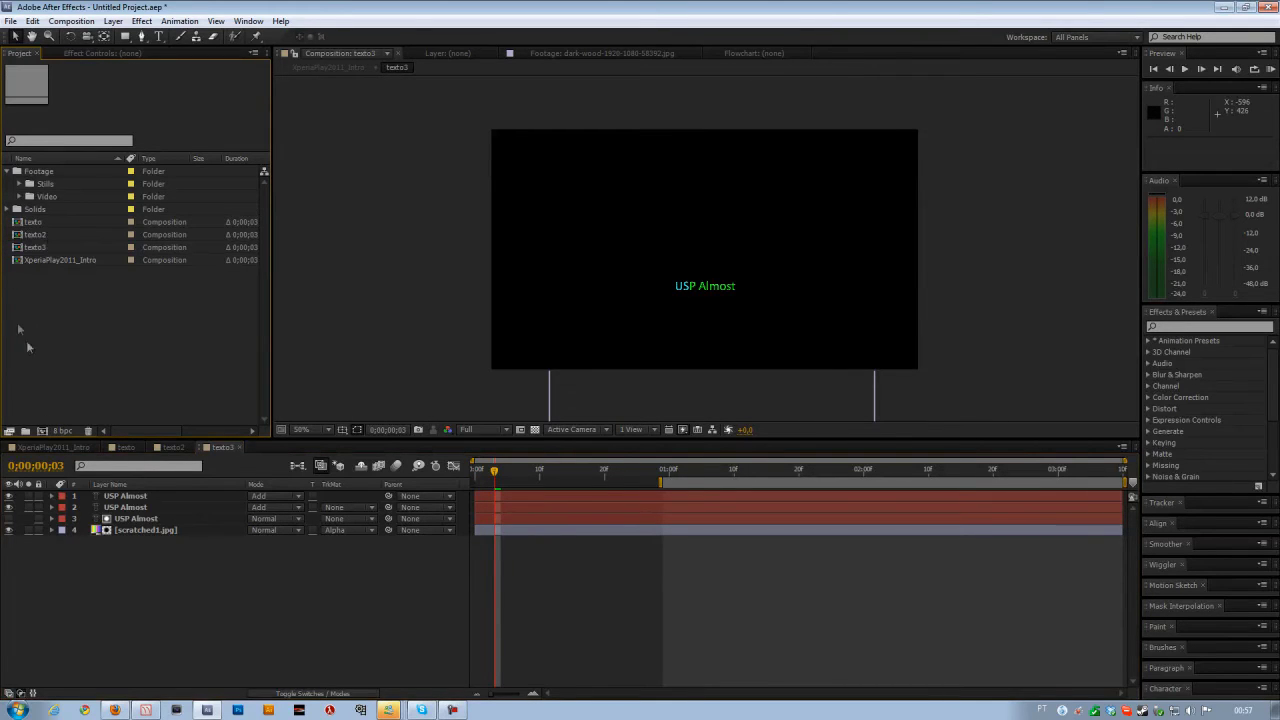
{"action": "left_click", "coordinate": [26, 431]}
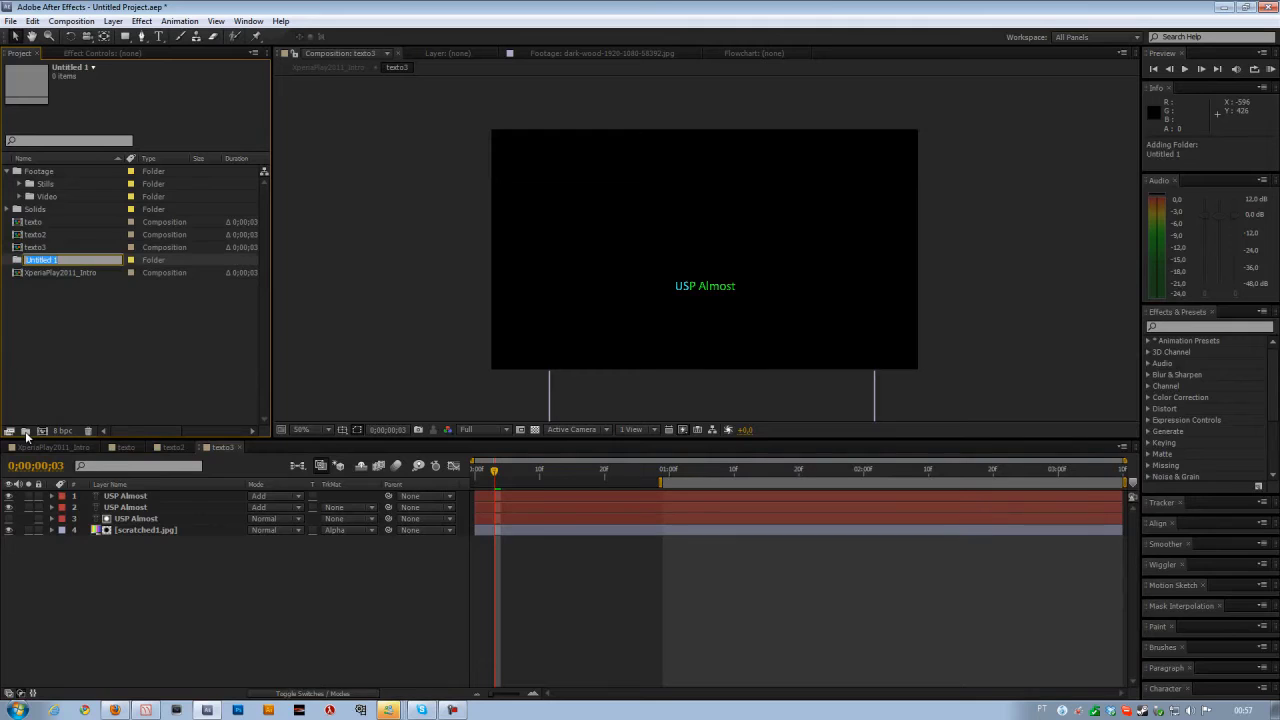
{"action": "type", "text": "PreComps"}
{"action": "key", "text": "Return"}
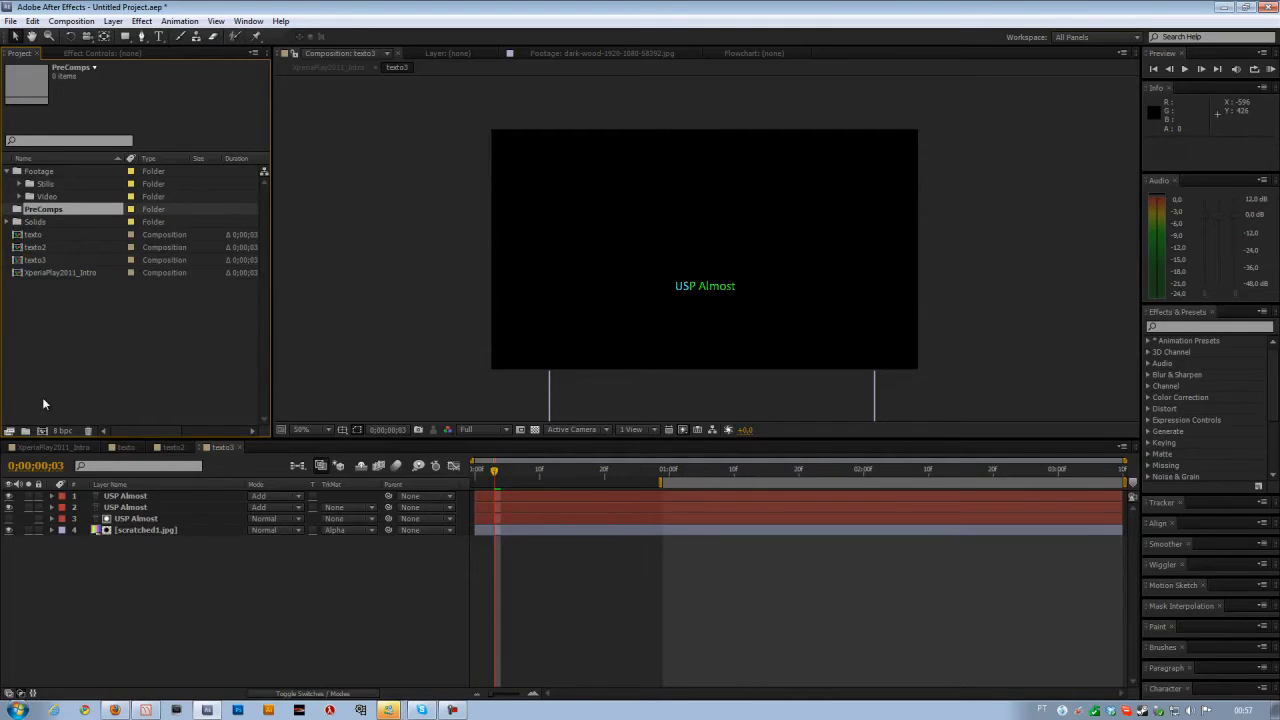
Step: Move the texto, texto2 and texto3 compositions into PreComps
{"action": "left_click", "coordinate": [52, 447]}
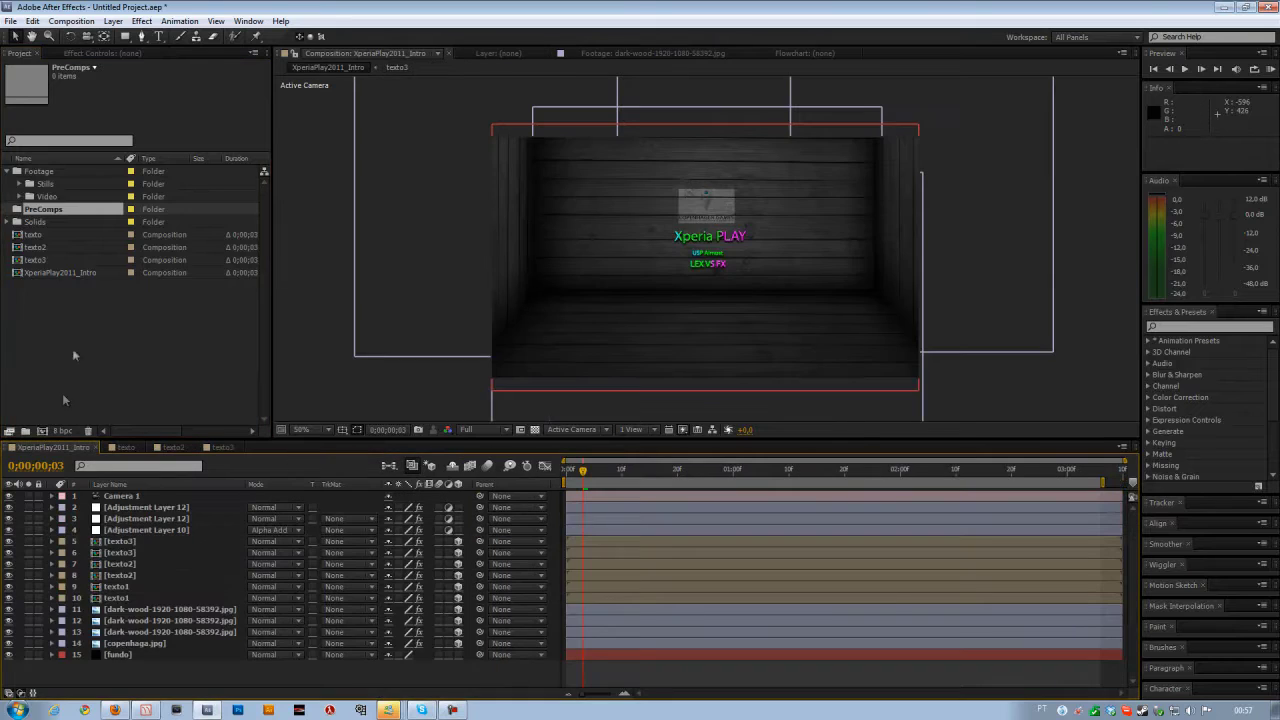
{"action": "left_click", "coordinate": [76, 262]}
{"action": "left_click", "coordinate": [43, 236], "text": "shift"}
{"action": "left_click_drag", "start_coordinate": [43, 236], "coordinate": [46, 212]}
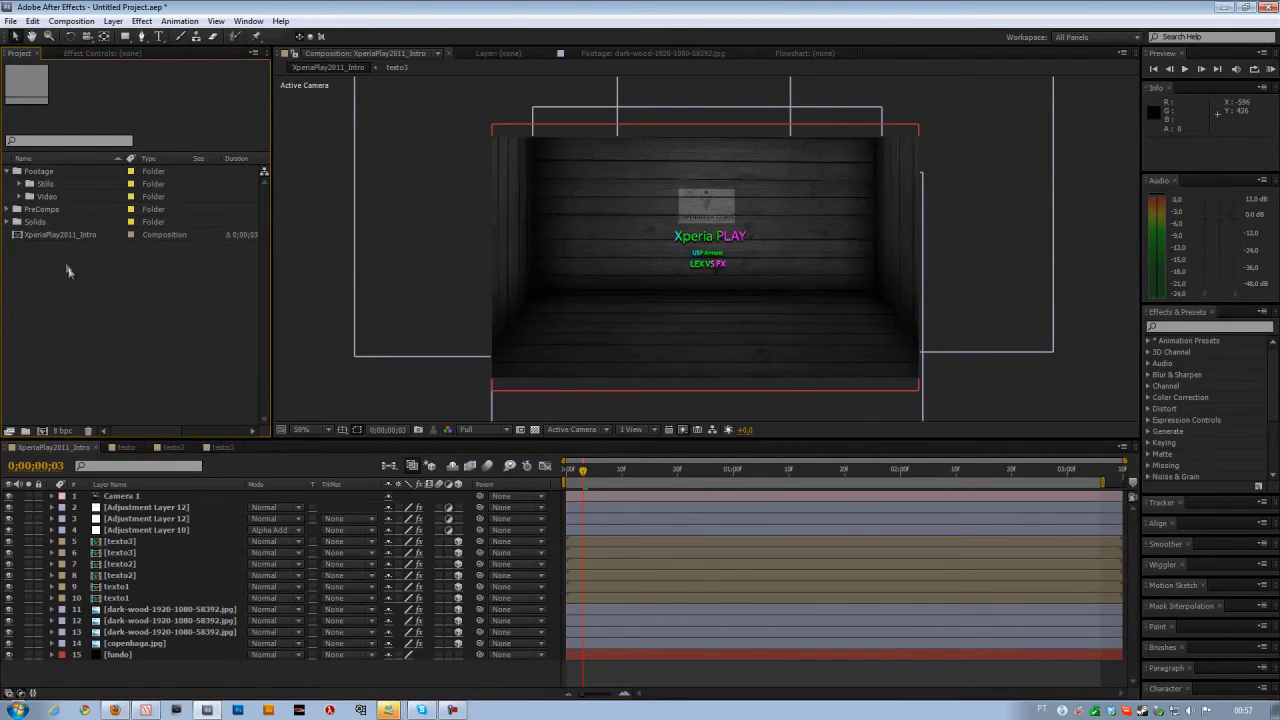
{"action": "left_click", "coordinate": [16, 171]}
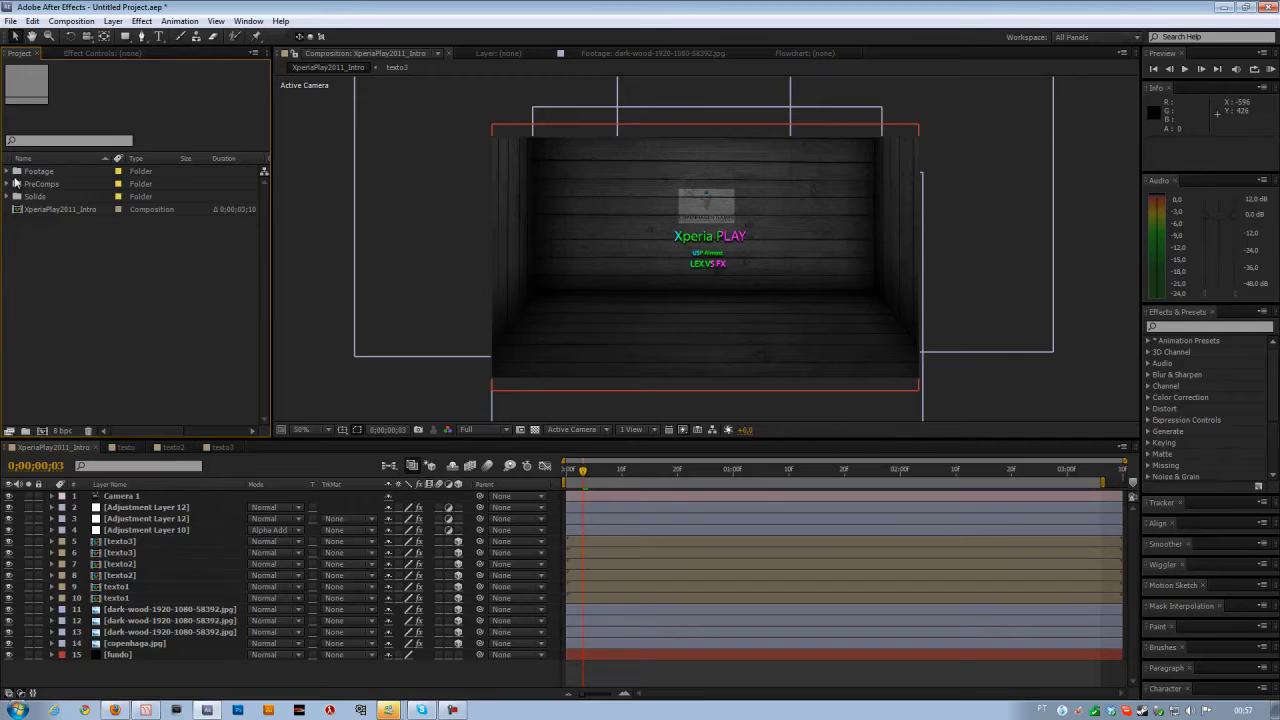
{"action": "left_click", "coordinate": [59, 208]}
{"action": "left_click", "coordinate": [68, 238]}
{"action": "left_click", "coordinate": [77, 210]}
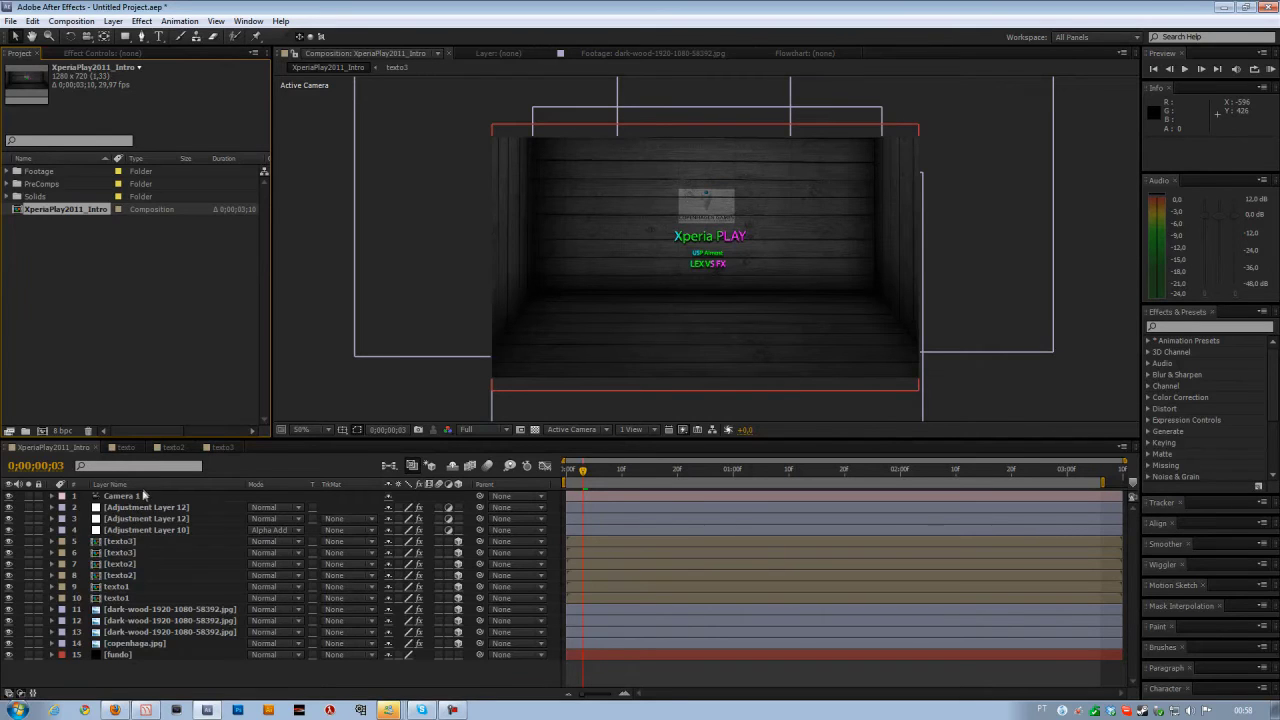
Step: Identify the right wall layer and rename it Parede_Direita
{"action": "left_click", "coordinate": [145, 610]}
{"action": "left_click", "coordinate": [8, 611]}
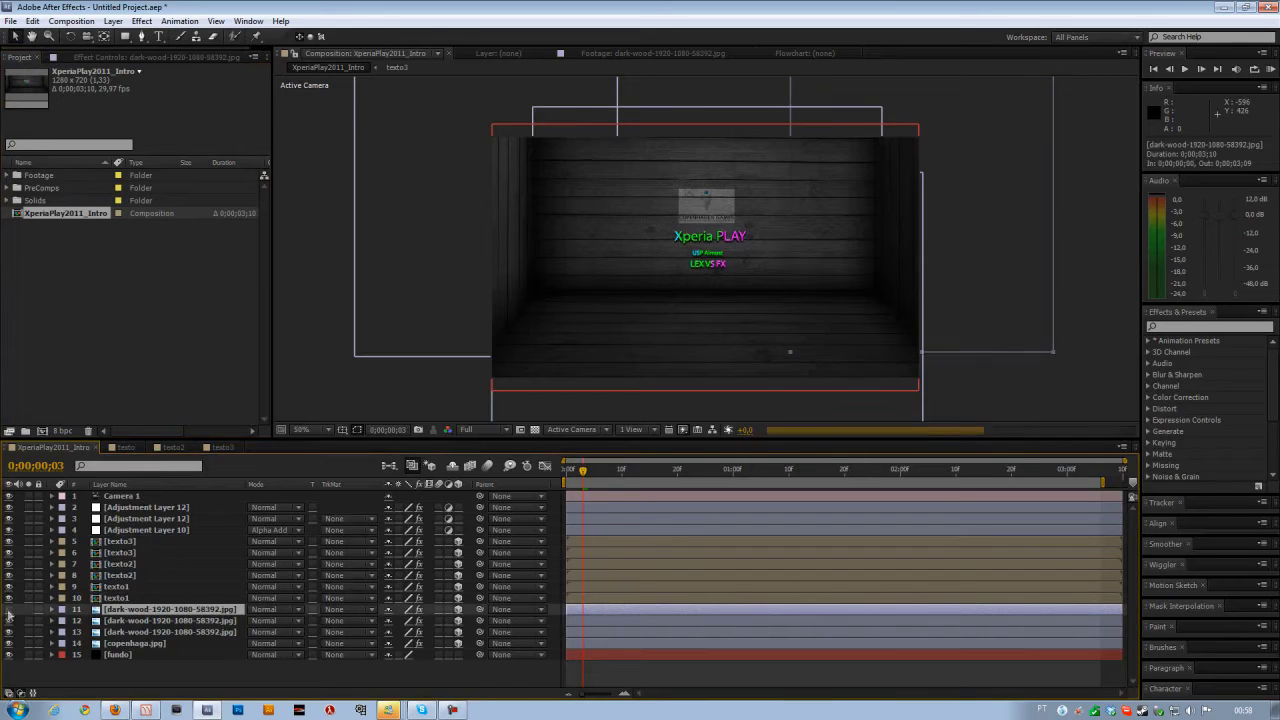
{"action": "left_click", "coordinate": [8, 610]}
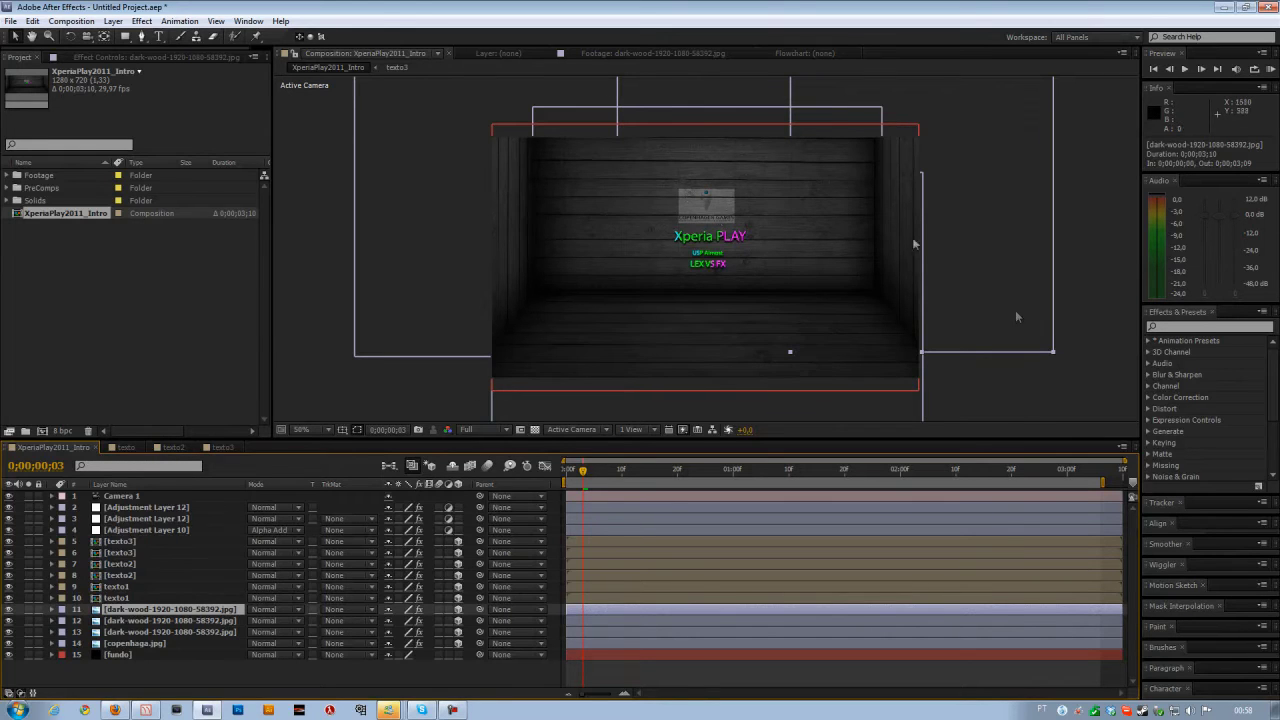
{"action": "left_click", "coordinate": [8, 610]}
{"action": "left_click", "coordinate": [8, 610]}
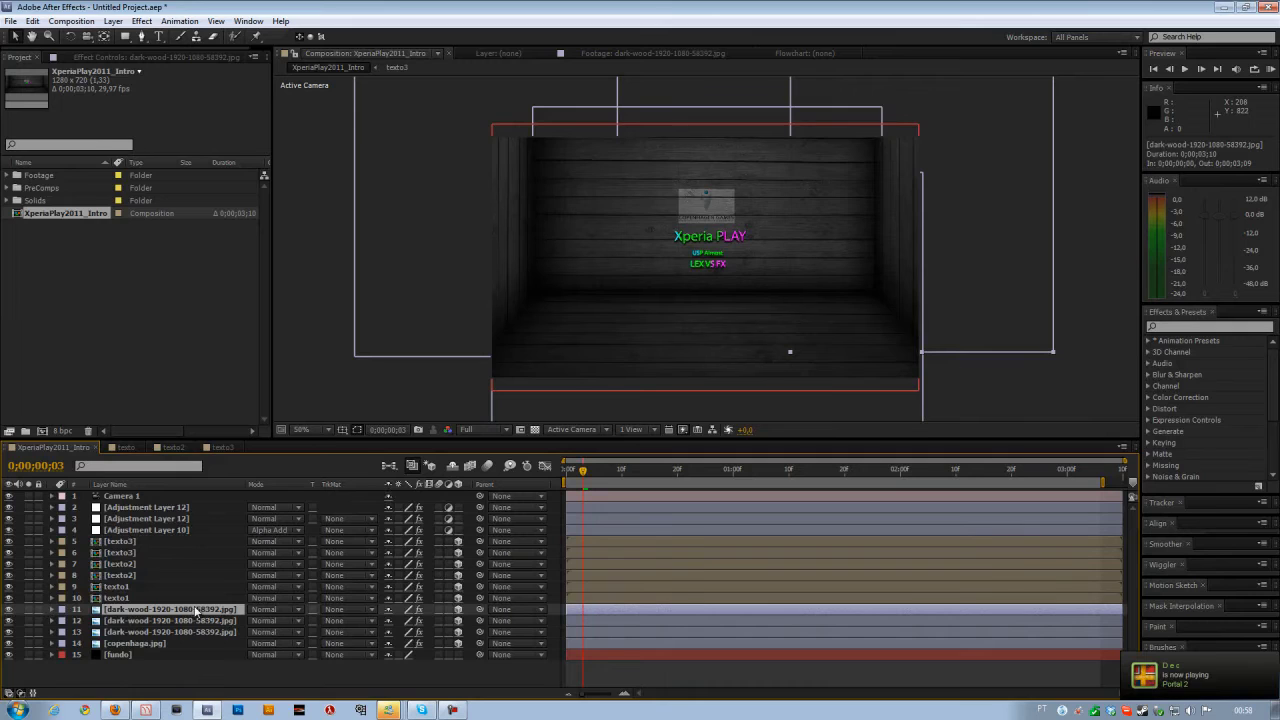
{"action": "key", "text": "Return"}
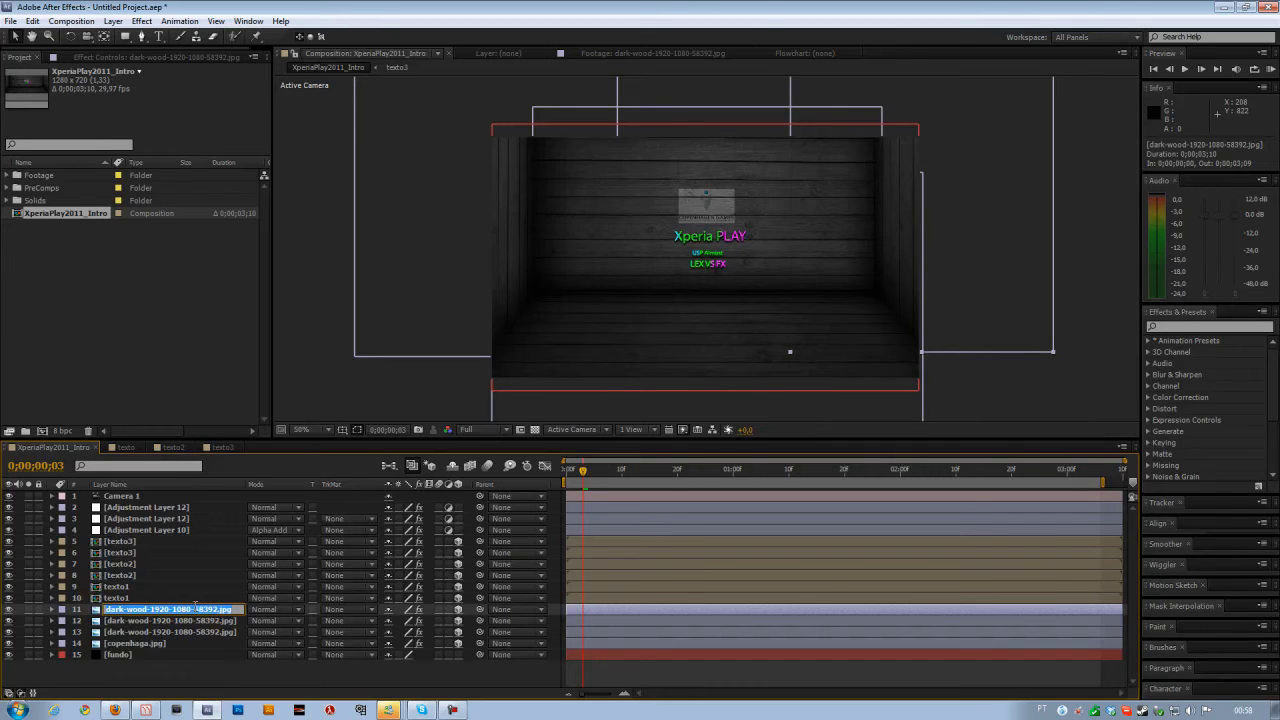
{"action": "key", "text": "Return"}
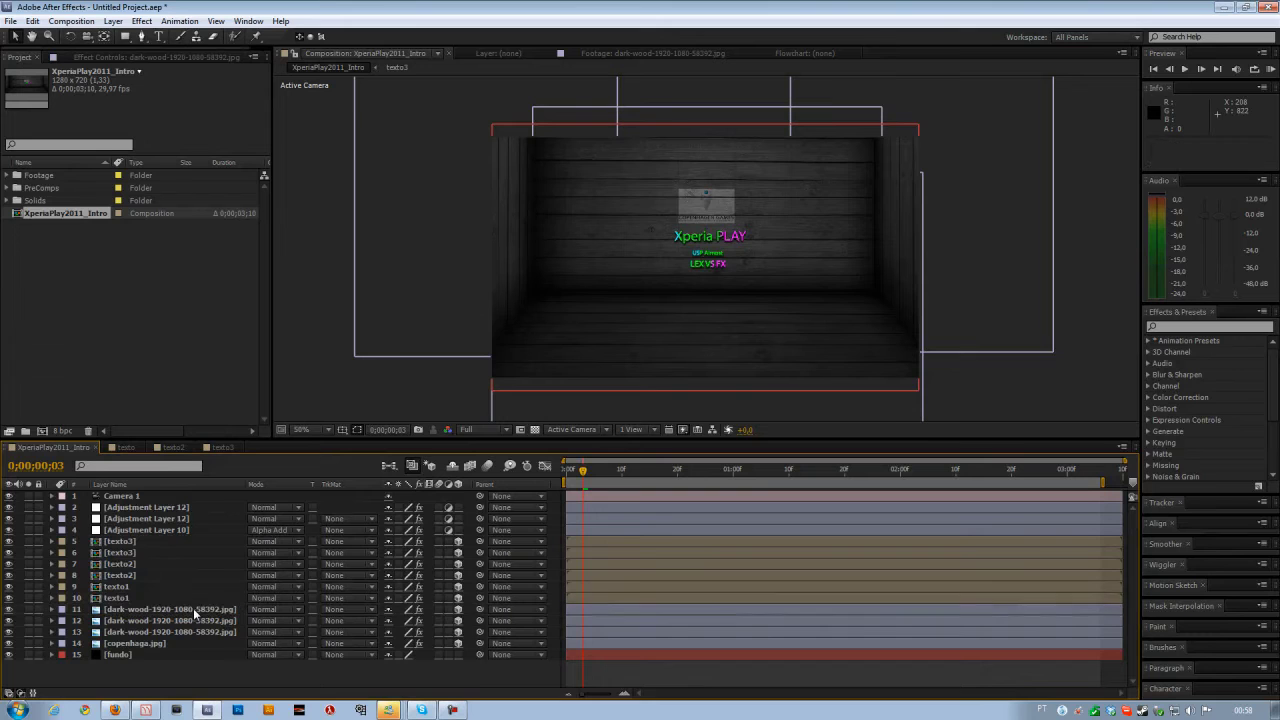
{"action": "right_click", "coordinate": [188, 612]}
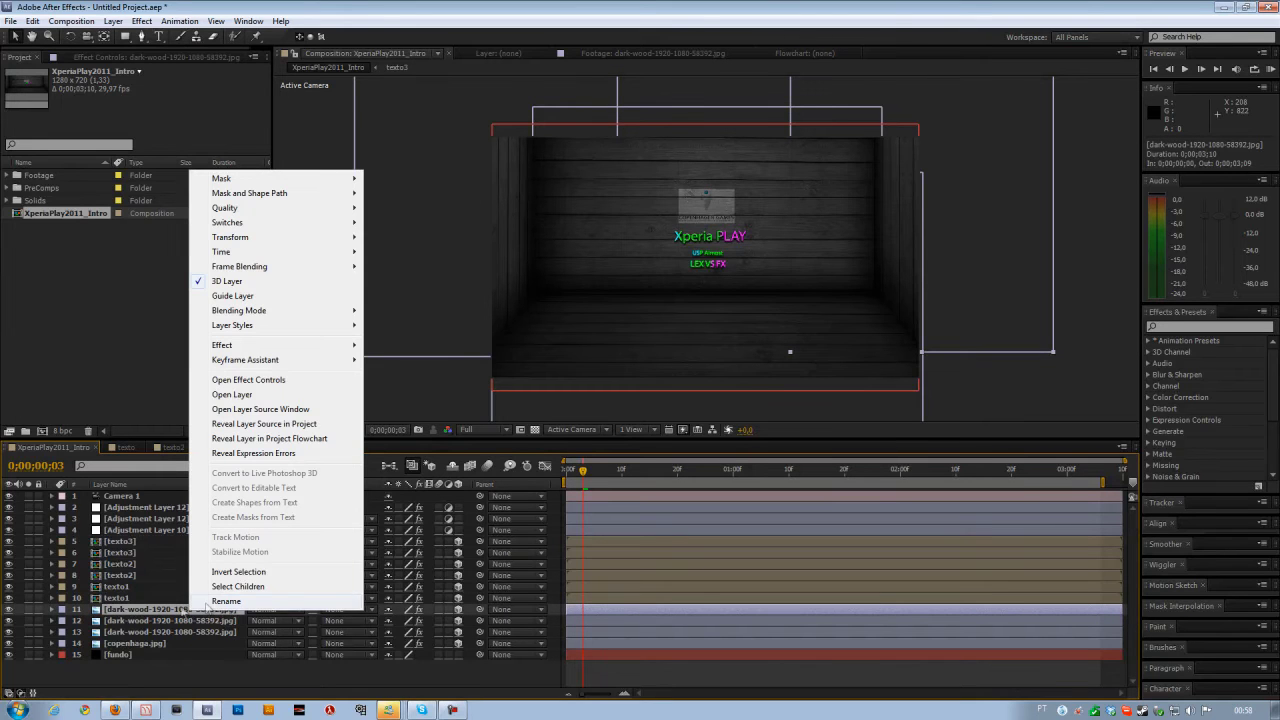
{"action": "left_click", "coordinate": [172, 615]}
{"action": "right_click", "coordinate": [172, 615]}
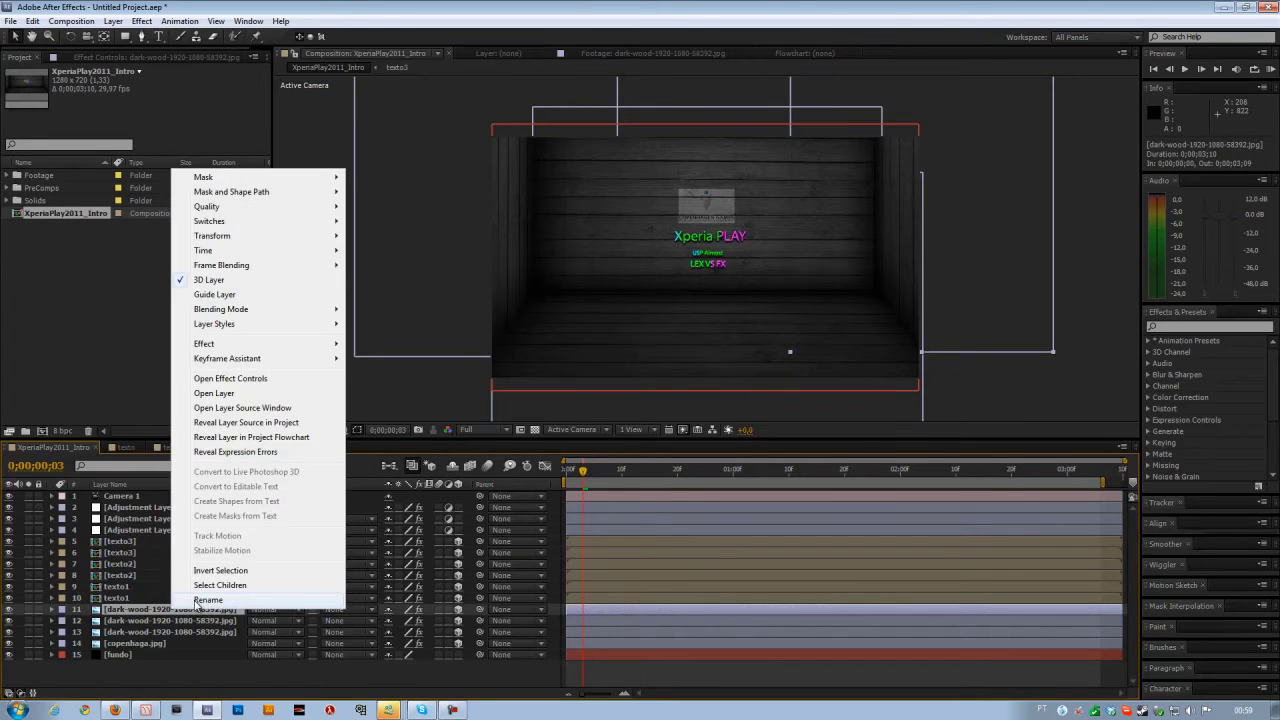
{"action": "left_click", "coordinate": [200, 601]}
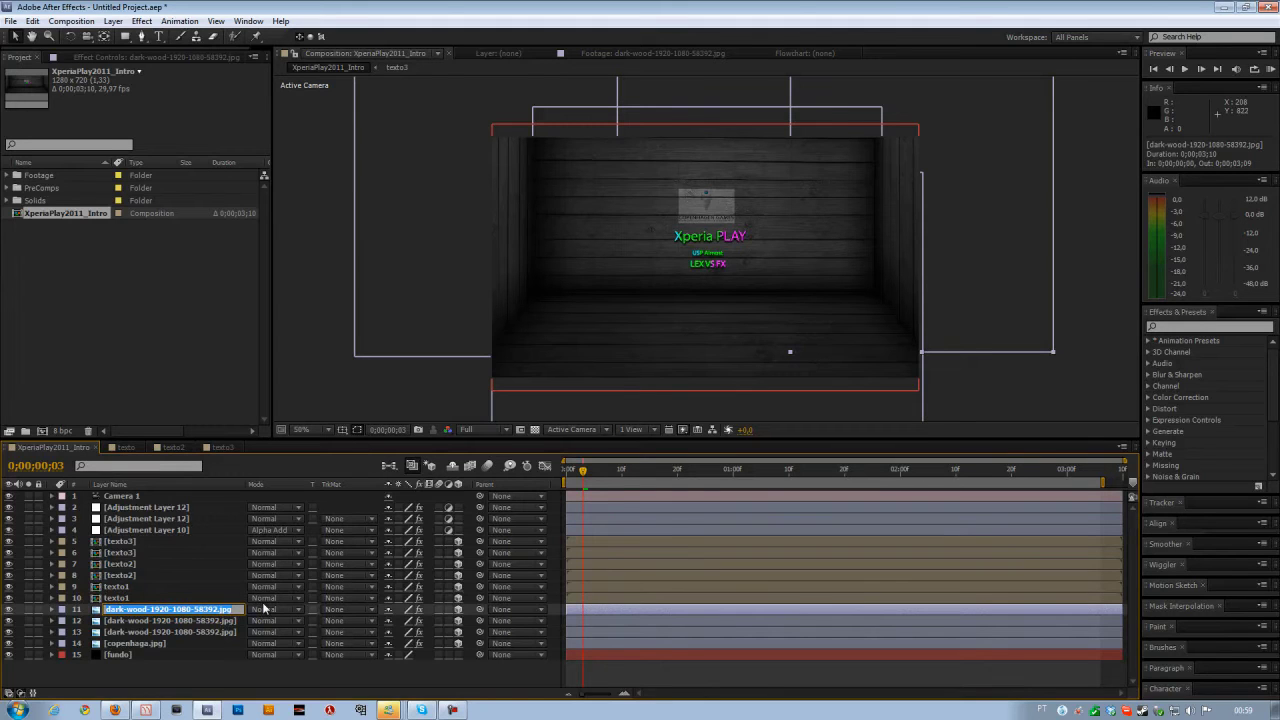
{"action": "type", "text": "Parede_Direita"}
{"action": "key", "text": "Return"}
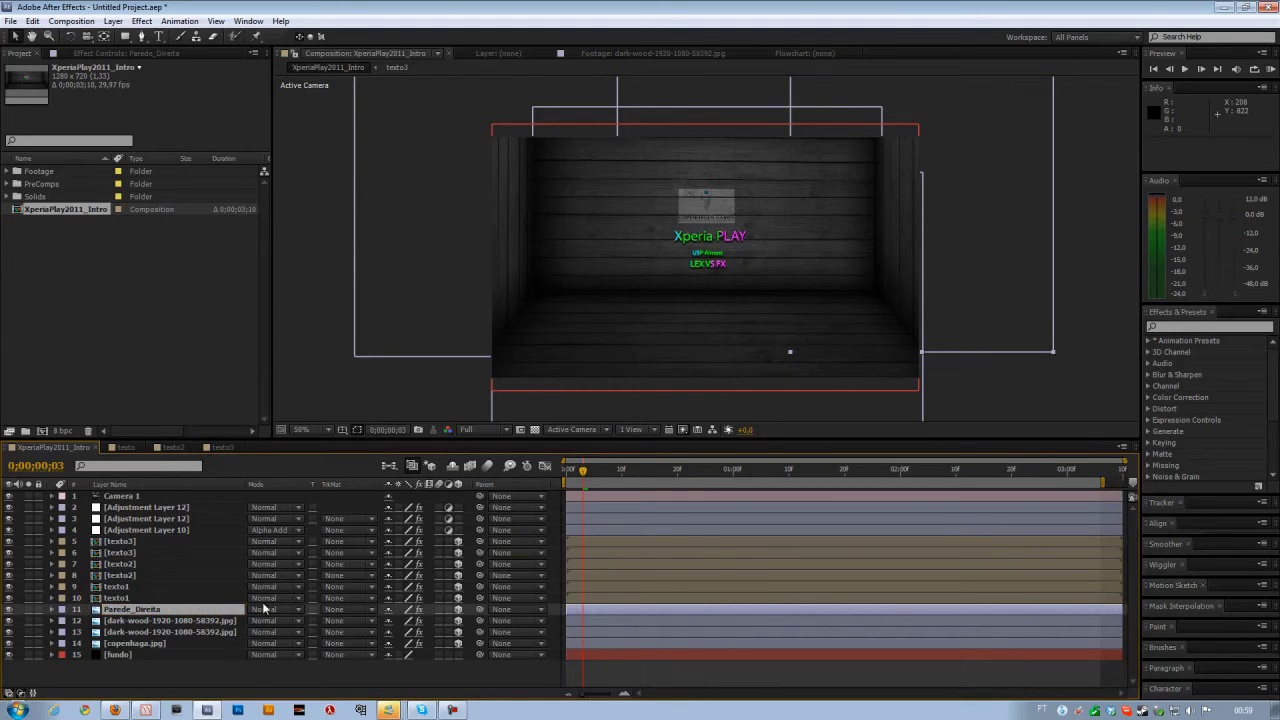
{"action": "left_click", "coordinate": [8, 609]}
{"action": "left_click", "coordinate": [8, 609]}
Step: Identify the left wall layer and rename it Parede_Esquerda
{"action": "left_click", "coordinate": [137, 621]}
{"action": "left_click", "coordinate": [9, 621]}
{"action": "left_click", "coordinate": [9, 621]}
{"action": "key", "text": "Return"}
{"action": "type", "text": "Parede_Esque"}
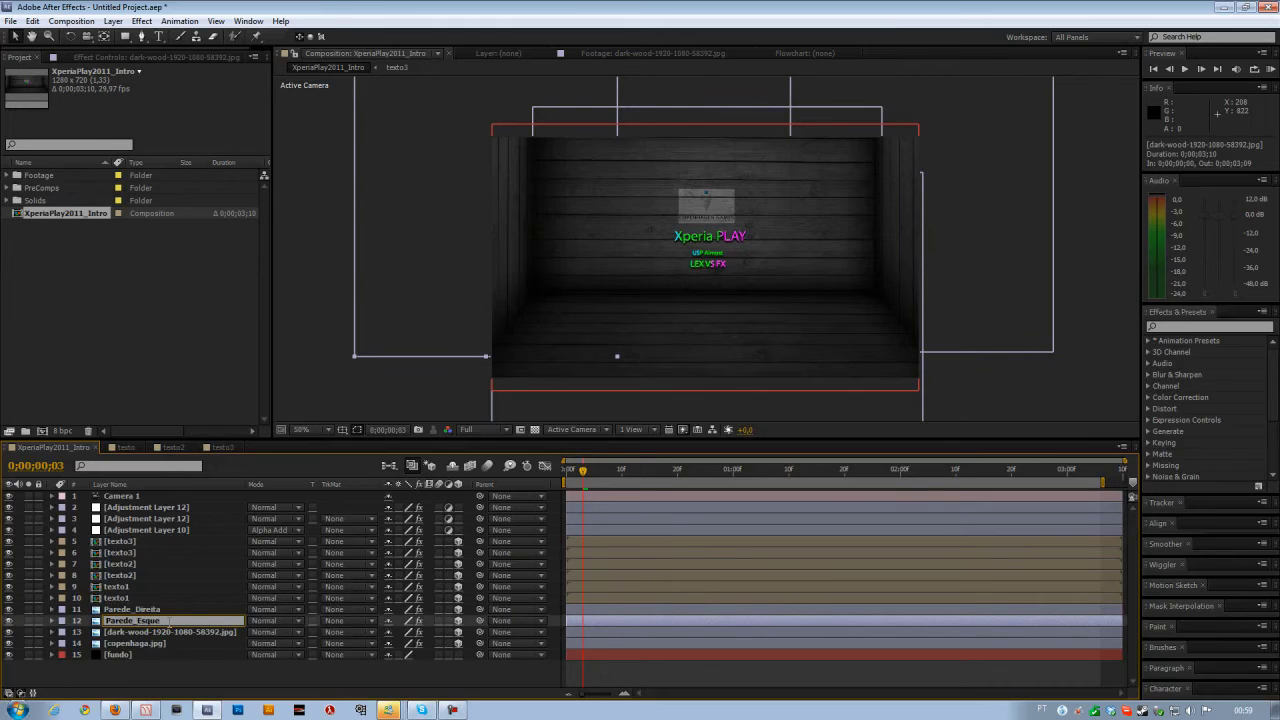
{"action": "type", "text": "rda"}
{"action": "key", "text": "Return"}
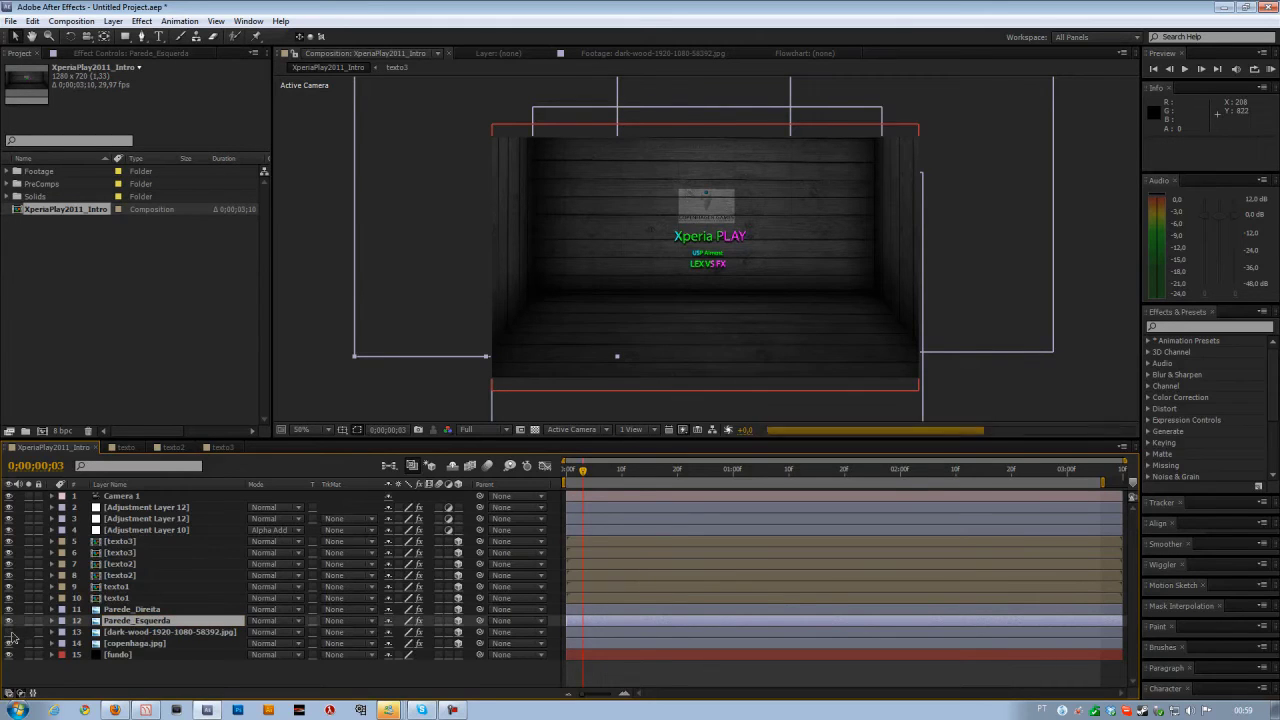
Step: Identify the floor layer and rename it Chao
{"action": "left_click", "coordinate": [9, 632]}
{"action": "left_click", "coordinate": [9, 632]}
{"action": "left_click", "coordinate": [125, 633]}
{"action": "key", "text": "Return"}
{"action": "type", "text": "Chao"}
{"action": "key", "text": "Return"}
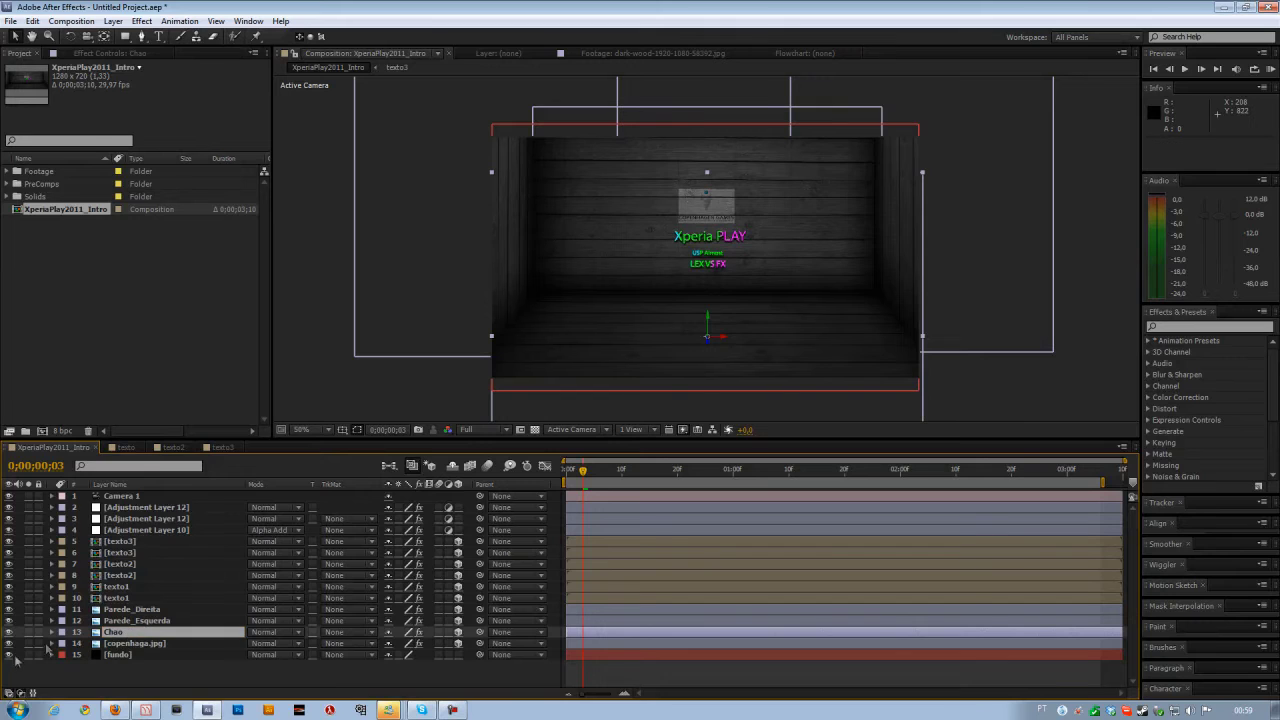
Step: Rename the copenhaga.jpg back wall layer to Parede_Fundo
{"action": "left_click", "coordinate": [9, 644]}
{"action": "left_click", "coordinate": [9, 644]}
{"action": "left_click", "coordinate": [9, 644]}
{"action": "left_click", "coordinate": [9, 644]}
{"action": "left_click", "coordinate": [130, 644]}
{"action": "key", "text": "Return"}
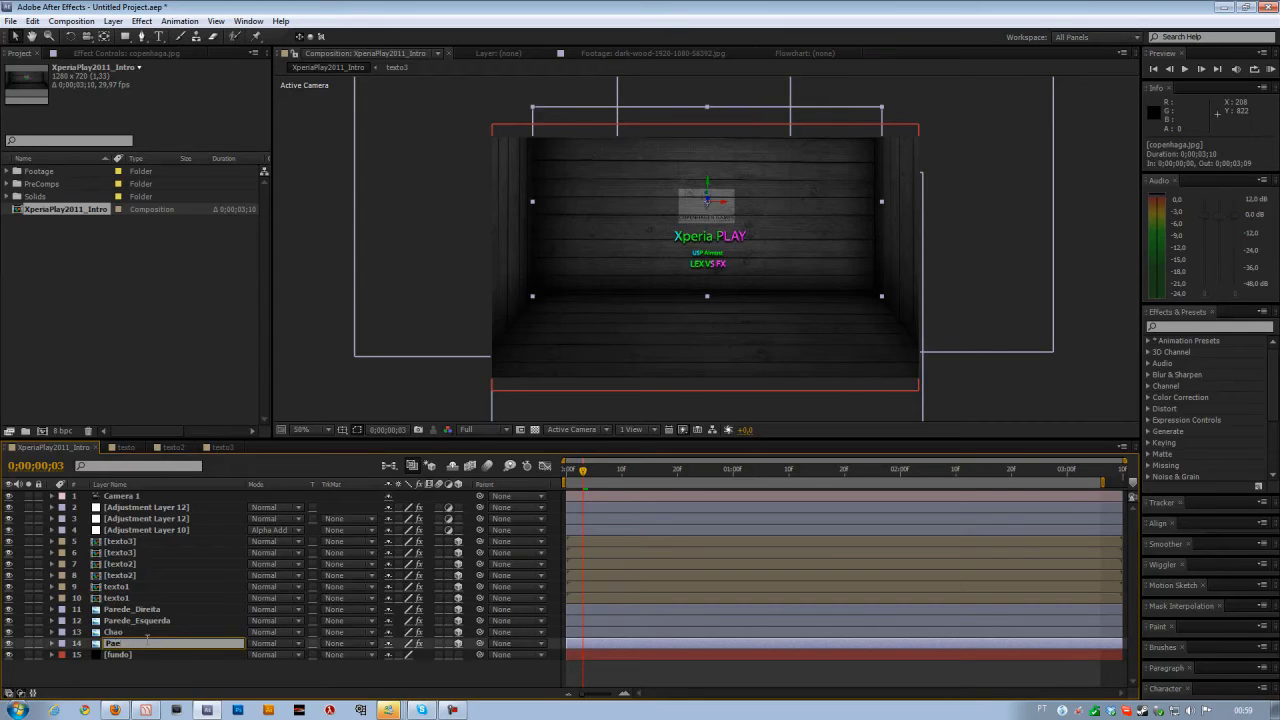
{"action": "key", "text": "Return"}
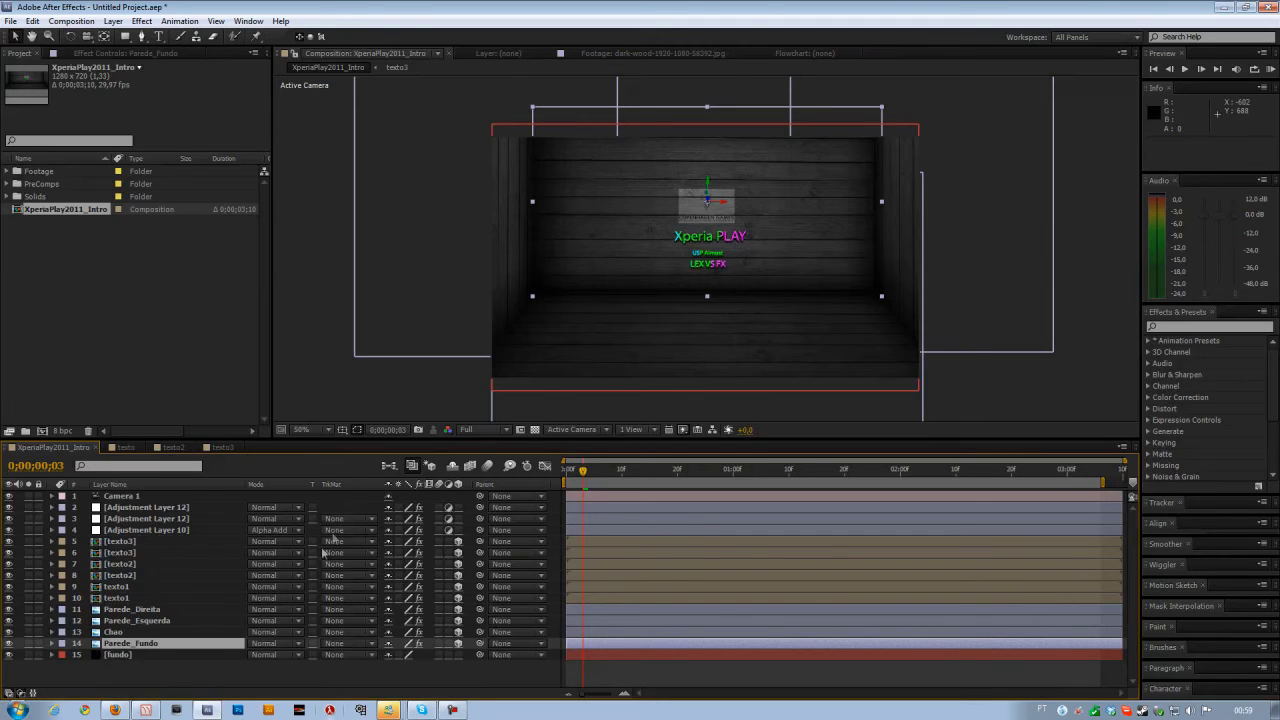
{"action": "left_click", "coordinate": [139, 611]}
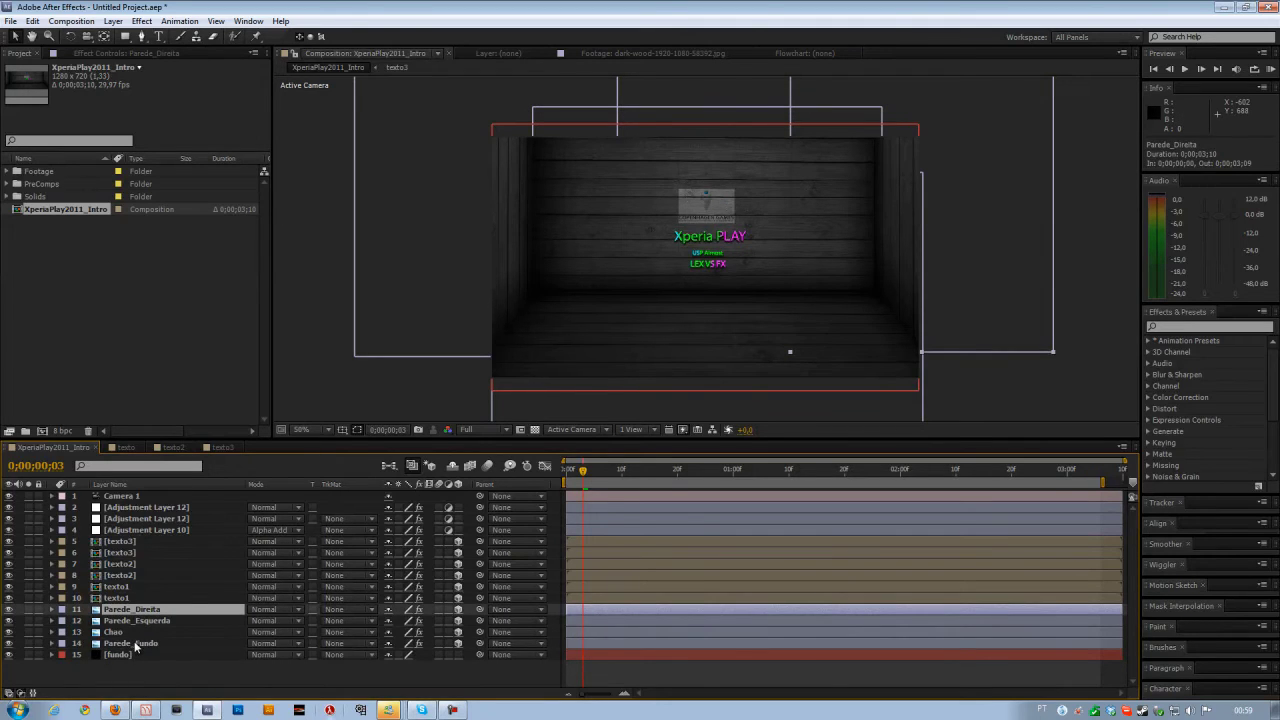
Step: Select the four wall layers, try a first pre-compose, then undo it
{"action": "left_click", "coordinate": [135, 643], "text": "shift"}
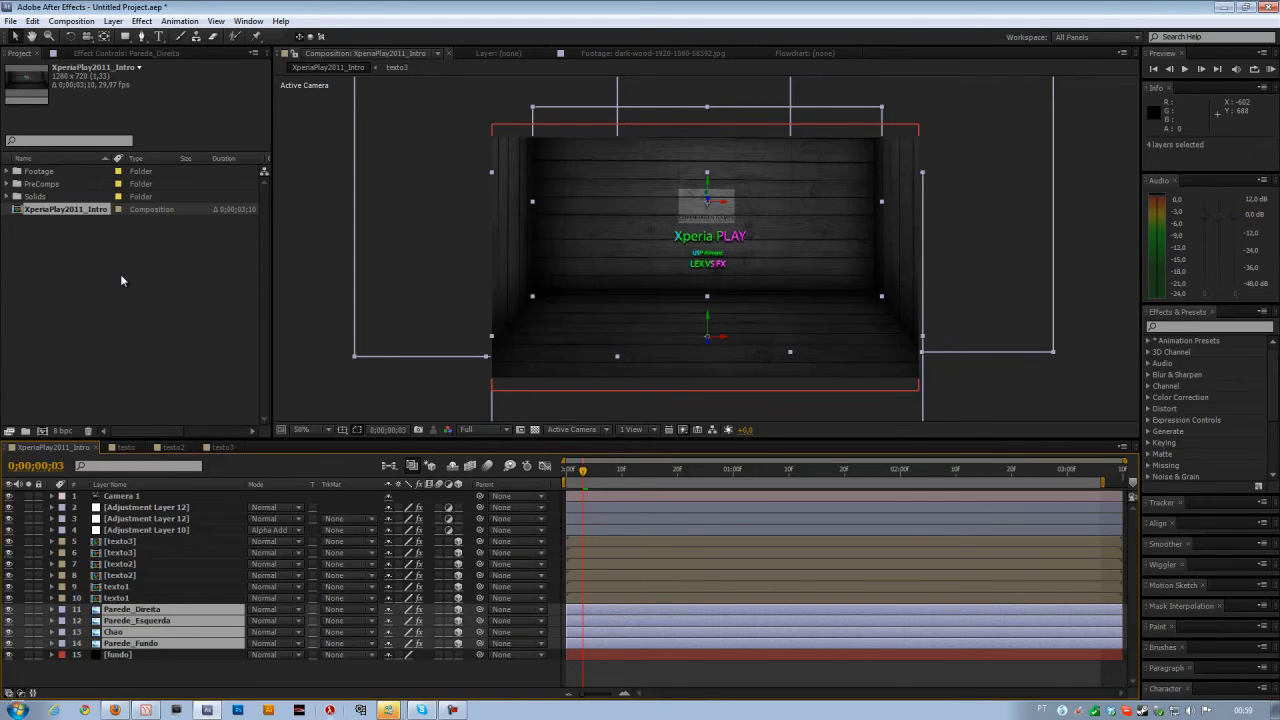
{"action": "key", "text": "ctrl+shift+c"}
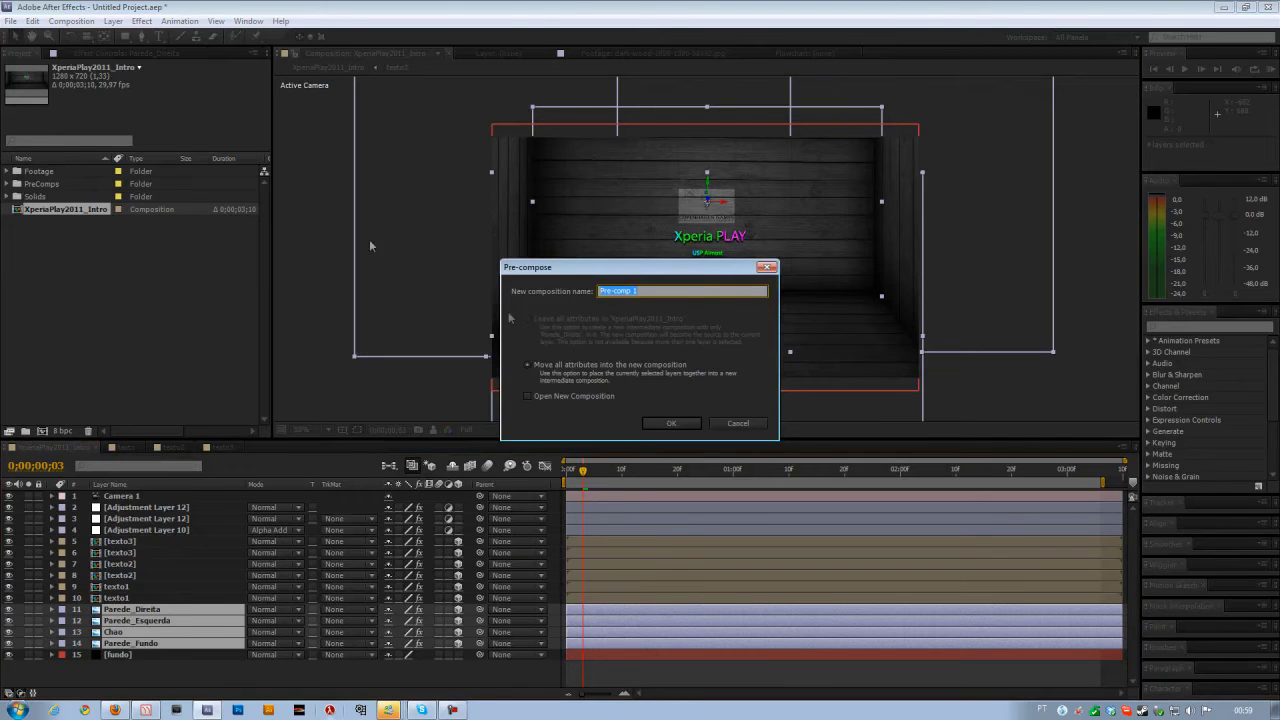
{"action": "key", "text": "Escape"}
{"action": "left_click", "coordinate": [112, 21]}
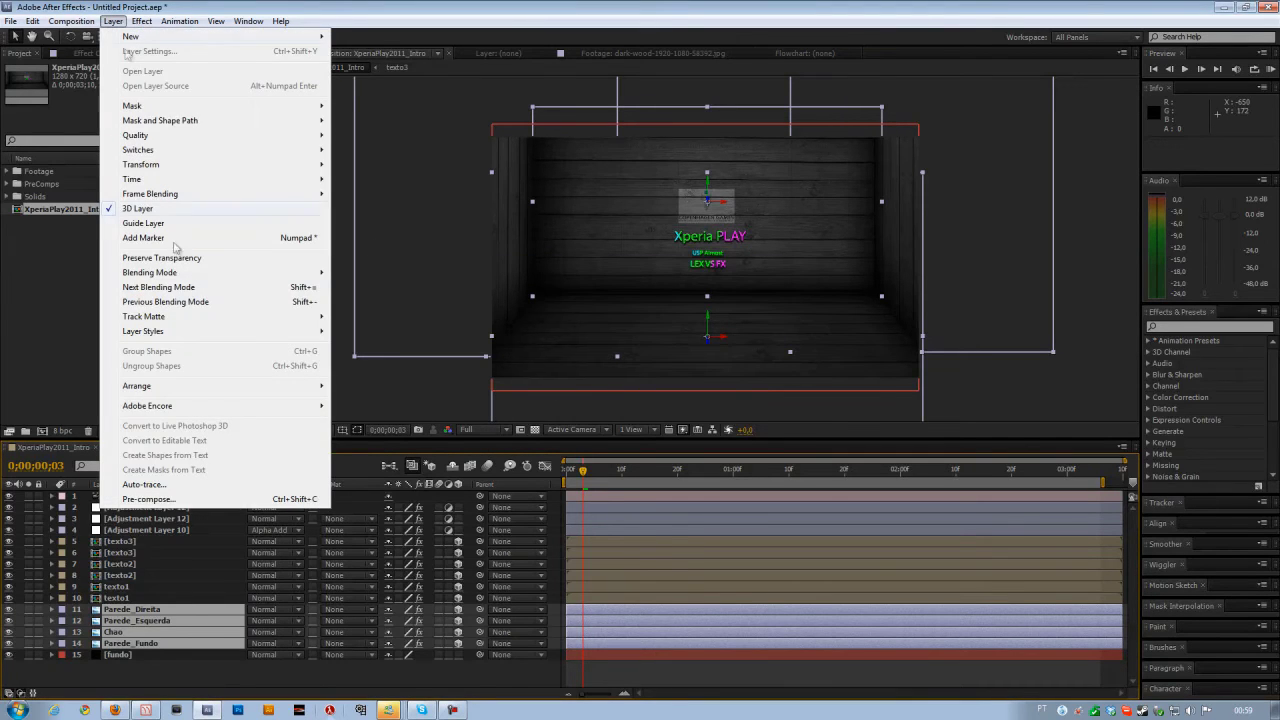
{"action": "left_click", "coordinate": [148, 499]}
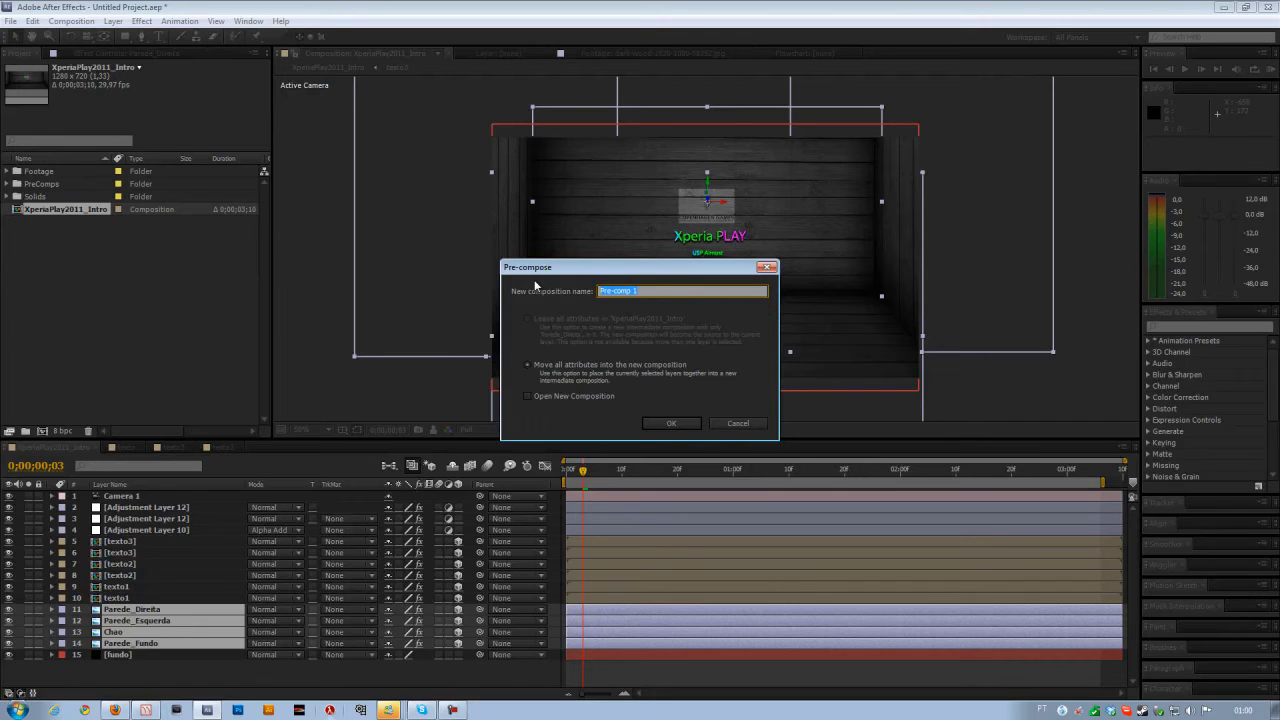
{"action": "type", "text": "Amb"}
{"action": "key", "text": "Return"}
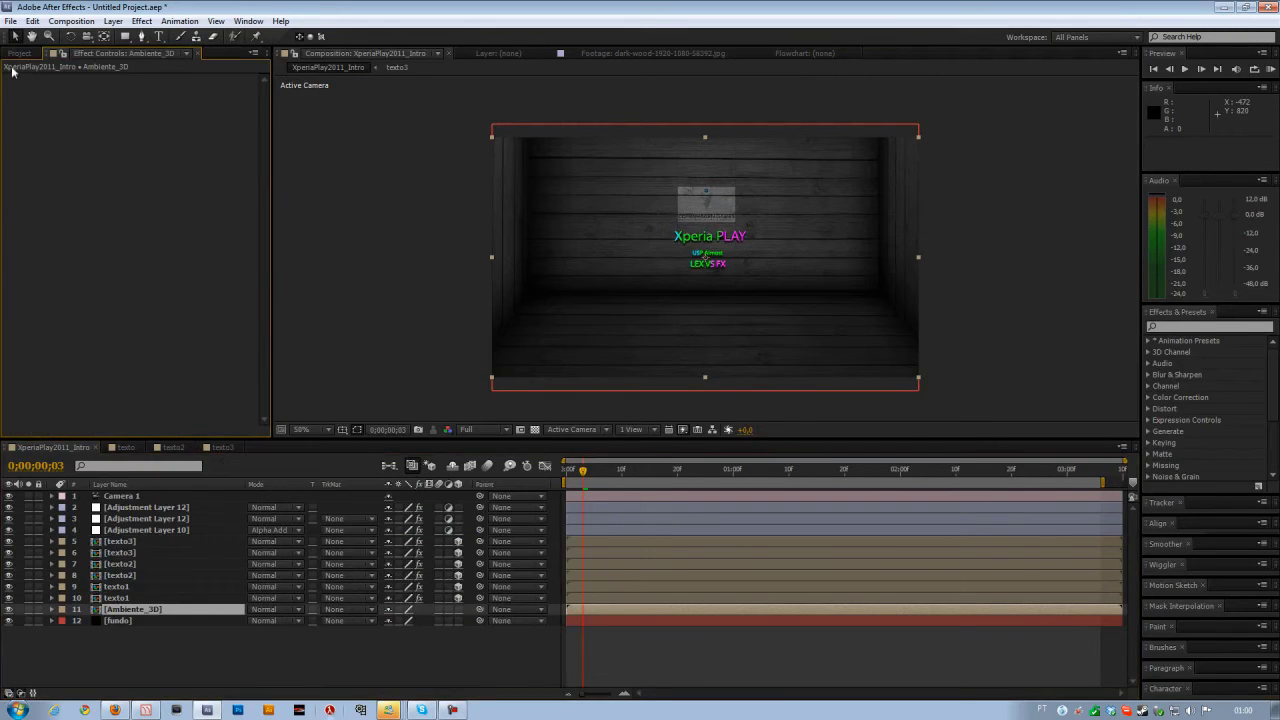
{"action": "left_click", "coordinate": [18, 53]}
{"action": "left_click", "coordinate": [256, 656]}
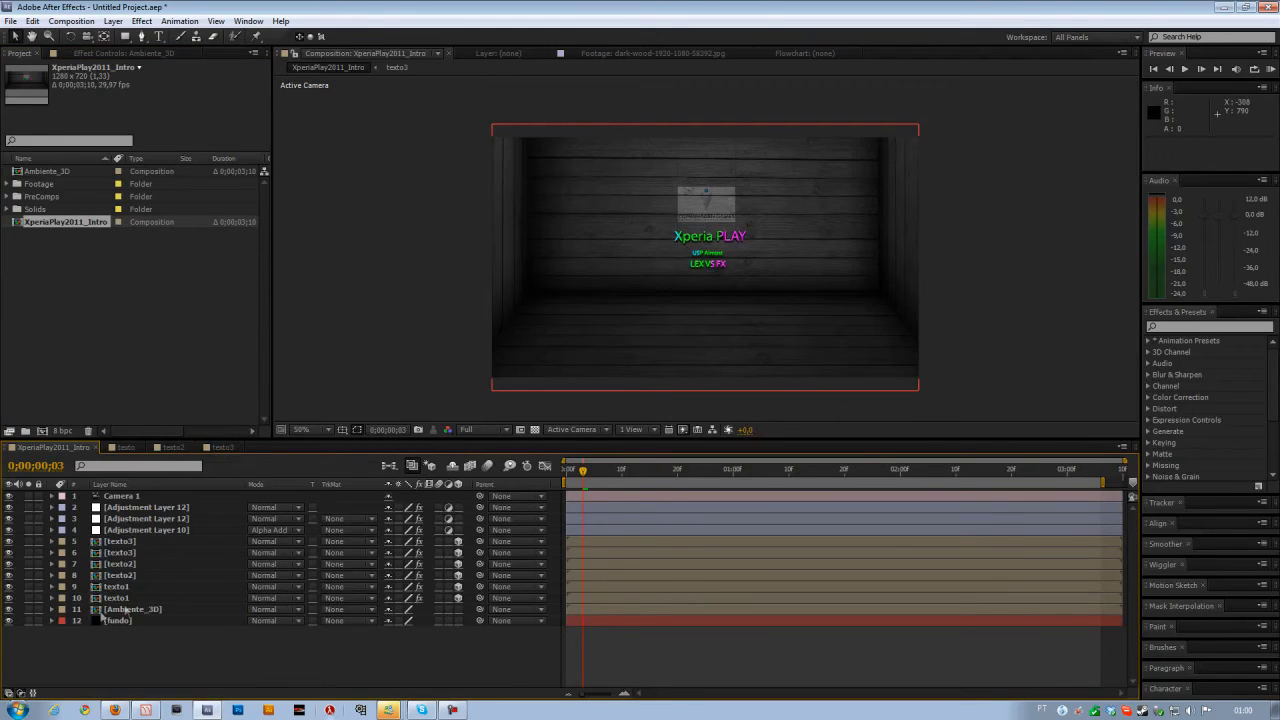
{"action": "key", "text": "ctrl+z"}
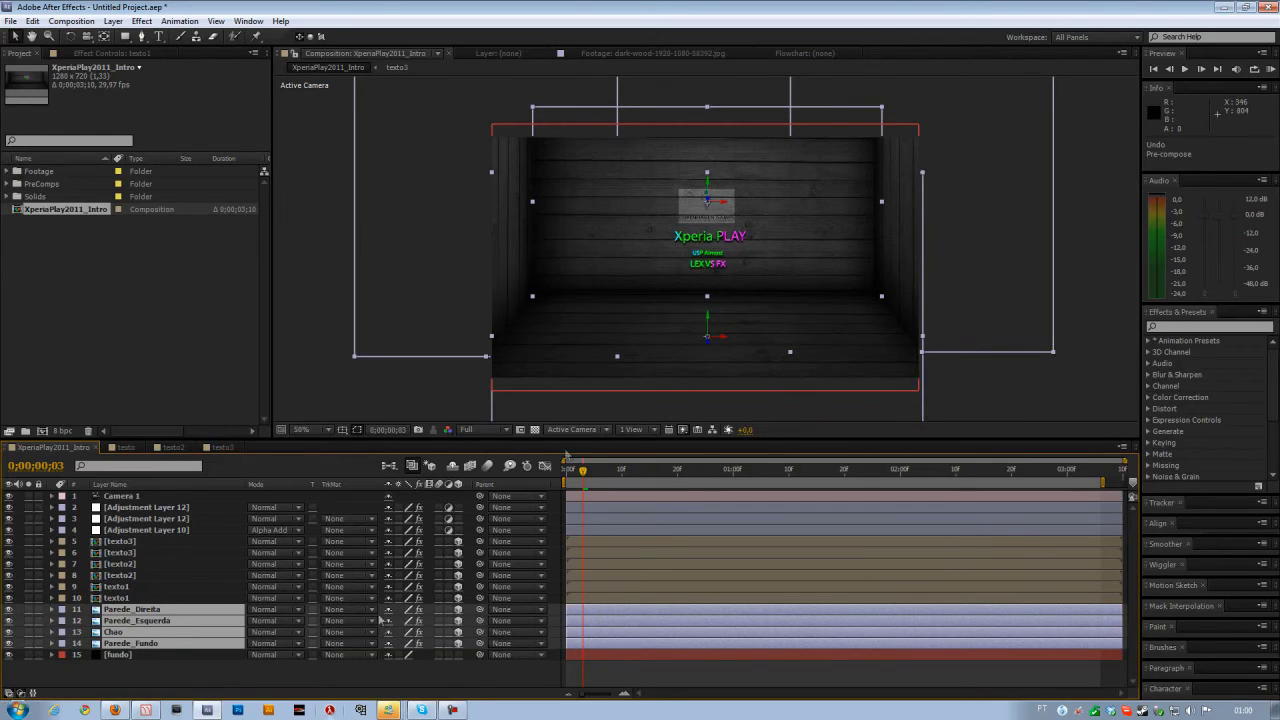
Step: Pre-compose the walls into Ambiente_3D, enabling 3D Layer and Collapse Transformations
{"action": "key", "text": "ctrl+shift+c"}
{"action": "type", "text": "Am"}
{"action": "type", "text": "biente_3D"}
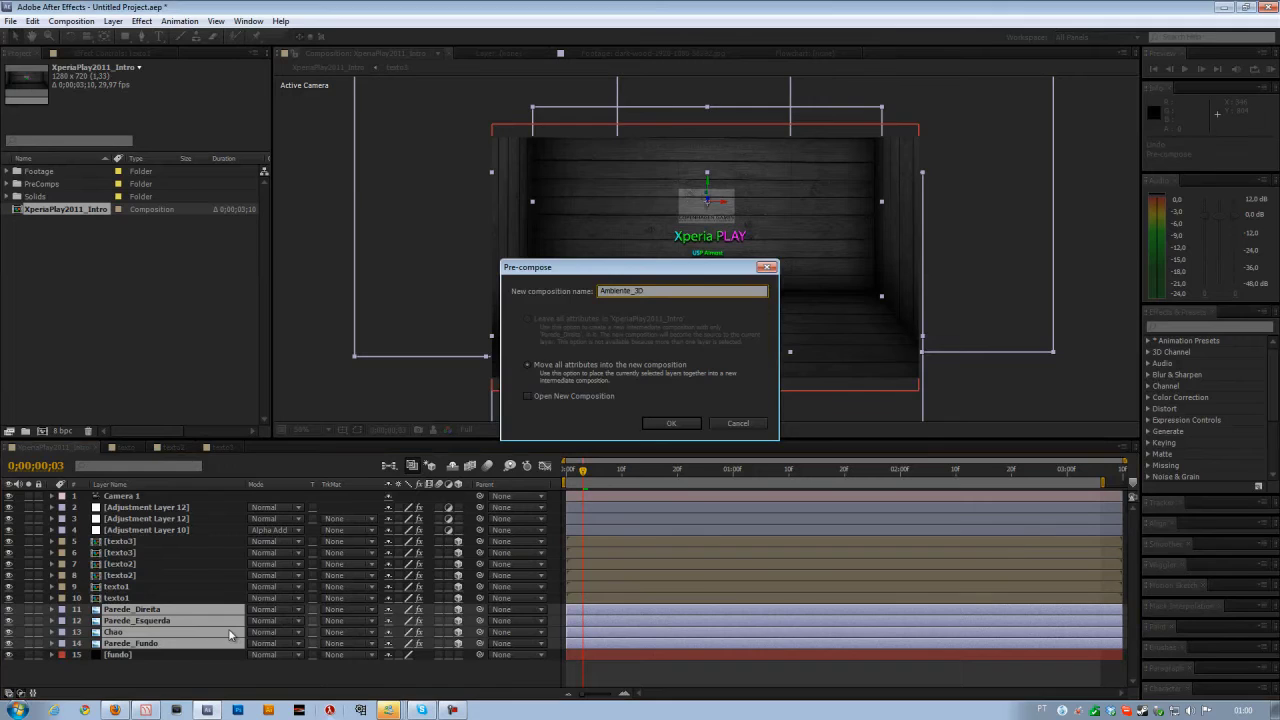
{"action": "key", "text": "Return"}
{"action": "left_click", "coordinate": [458, 609]}
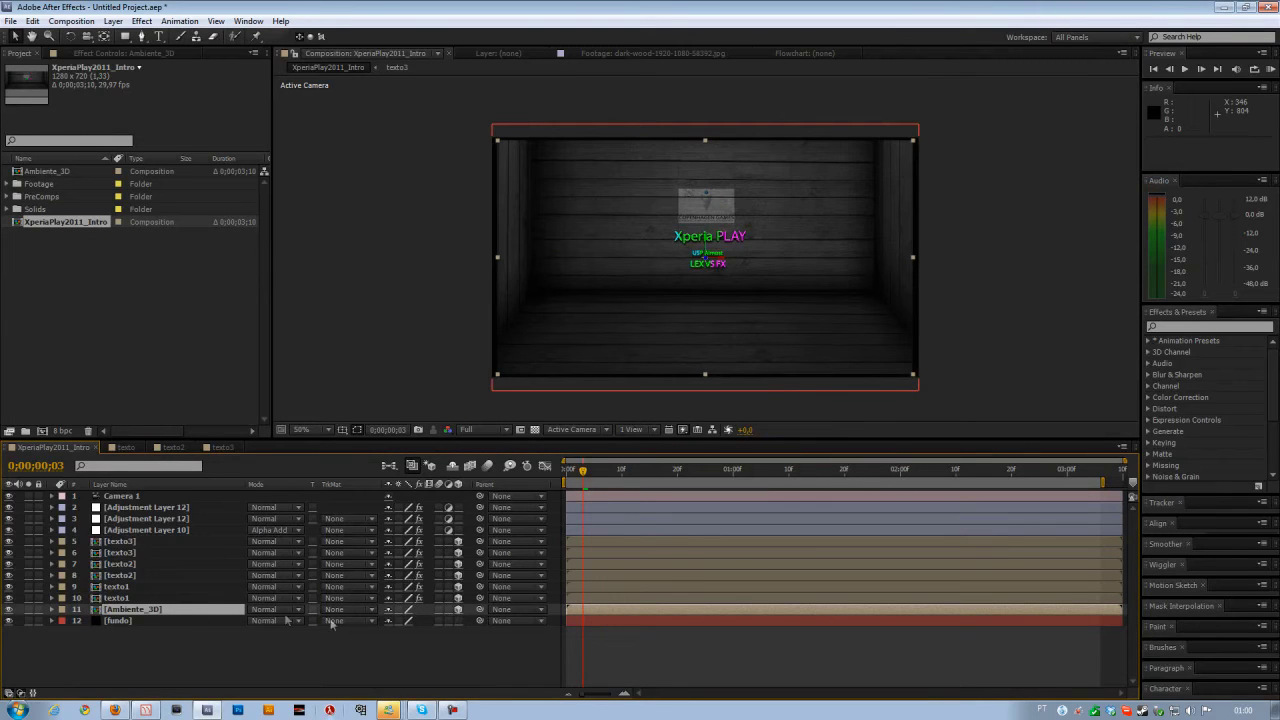
{"action": "left_click", "coordinate": [397, 610]}
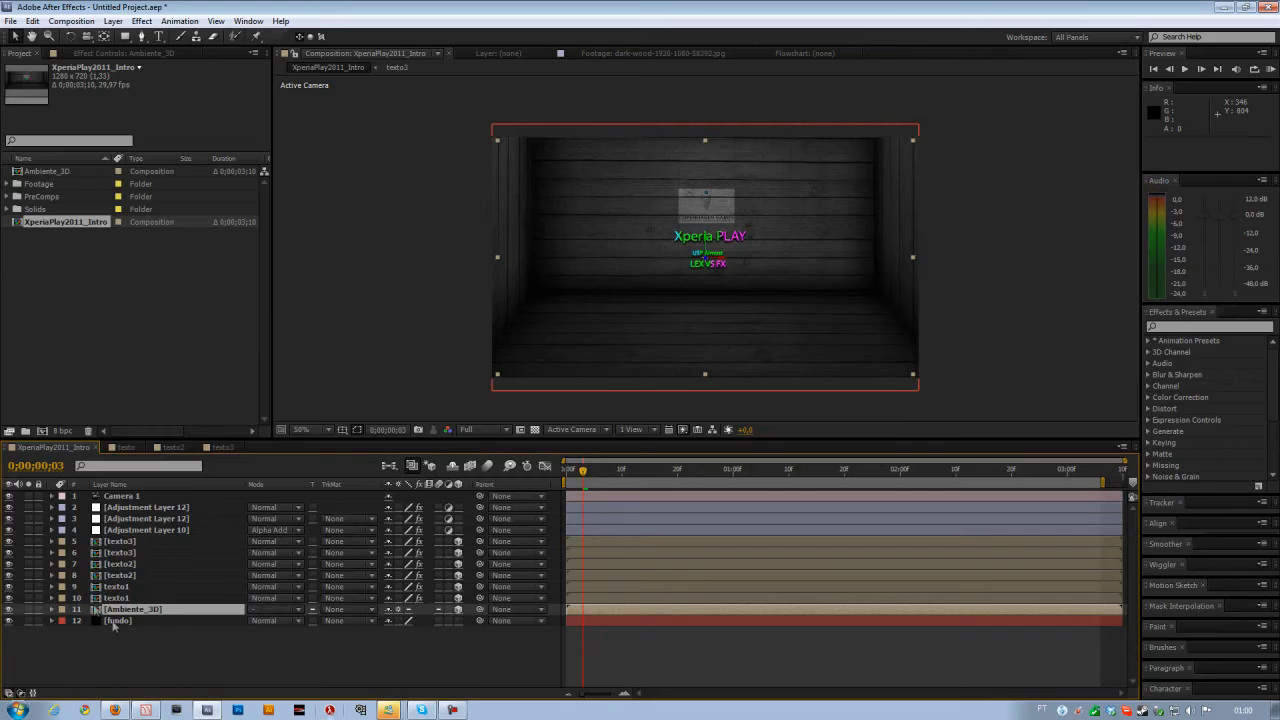
Step: Check which text the texto1 layer holds and move it up to position 9, beside the other texto1
{"action": "left_click", "coordinate": [132, 646]}
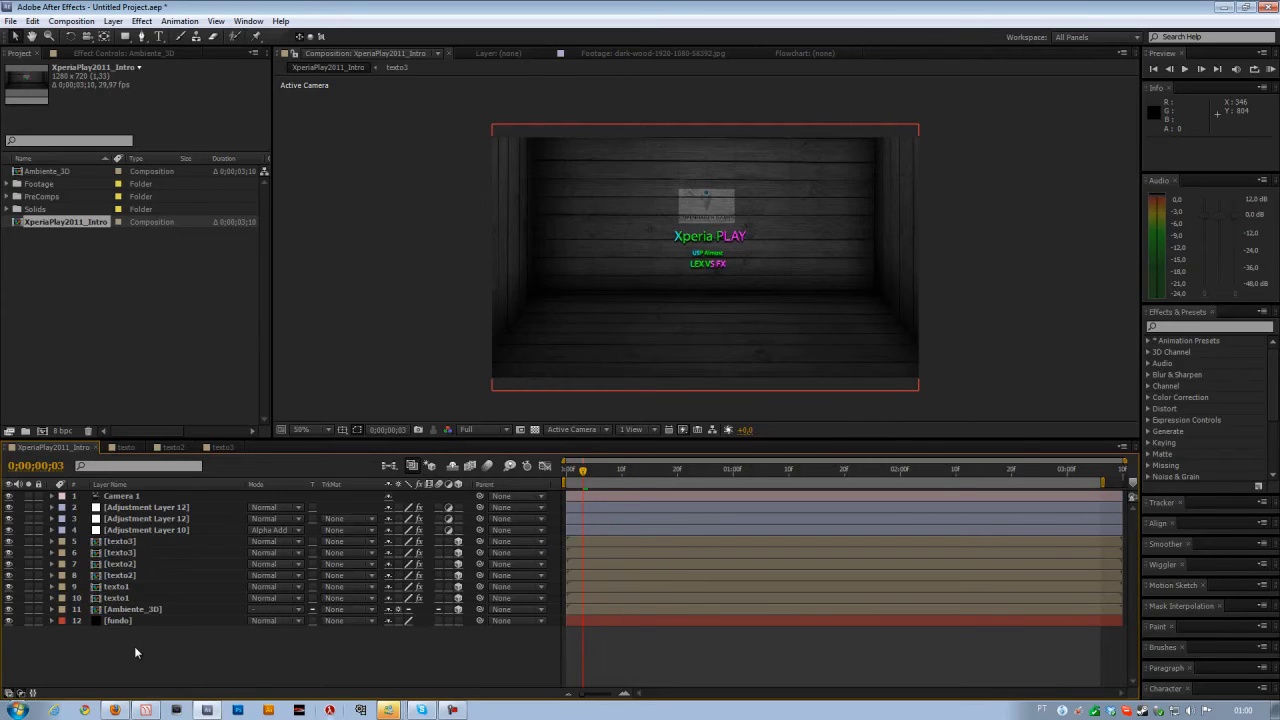
{"action": "left_click", "coordinate": [118, 597]}
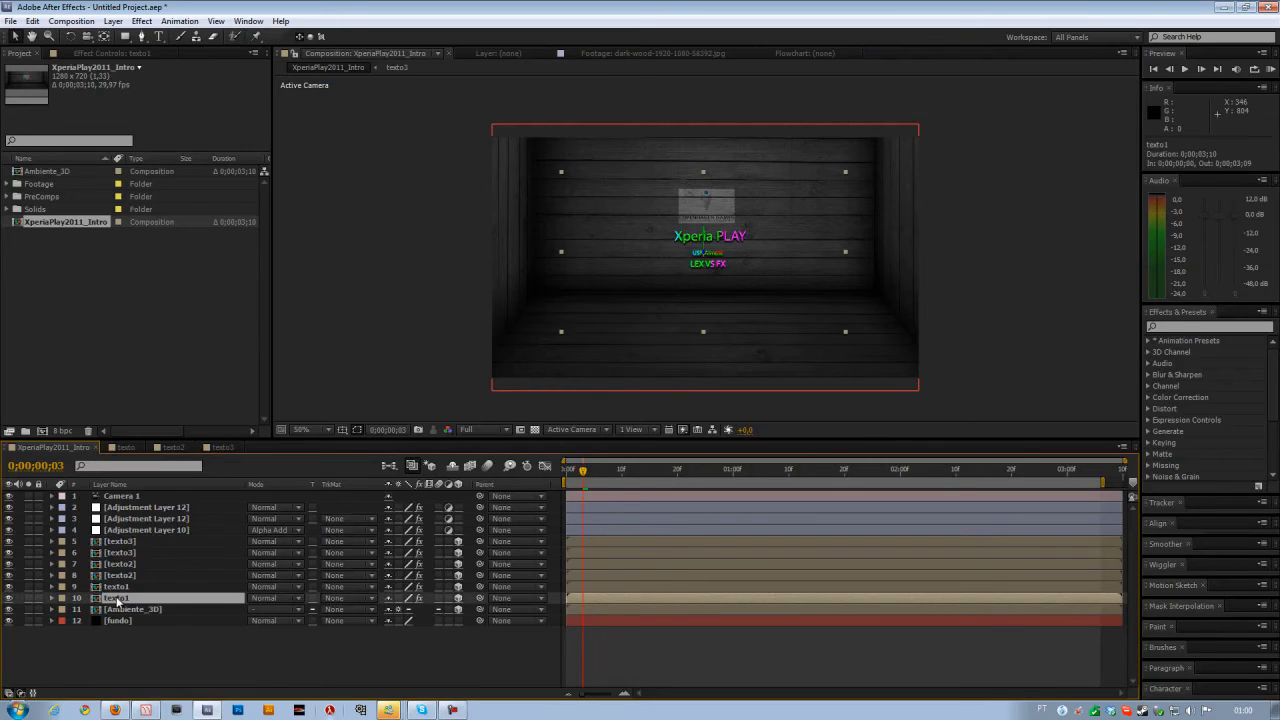
{"action": "left_click", "coordinate": [9, 598]}
{"action": "left_click", "coordinate": [9, 600]}
{"action": "left_click", "coordinate": [9, 600]}
{"action": "left_click_drag", "start_coordinate": [128, 598], "coordinate": [128, 587]}
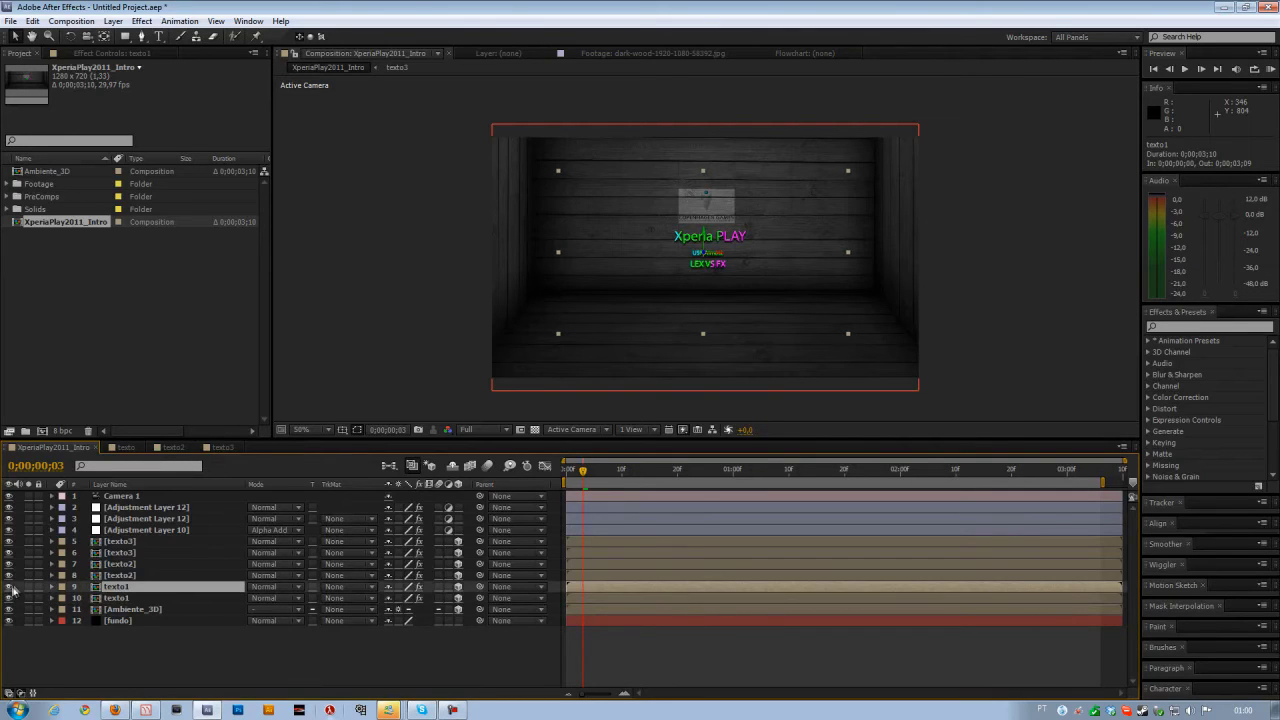
Step: Pre-compose both texto1 layers as Nome_Evento, replacing an undone Main_Text attempt
{"action": "left_click", "coordinate": [130, 599], "text": "shift"}
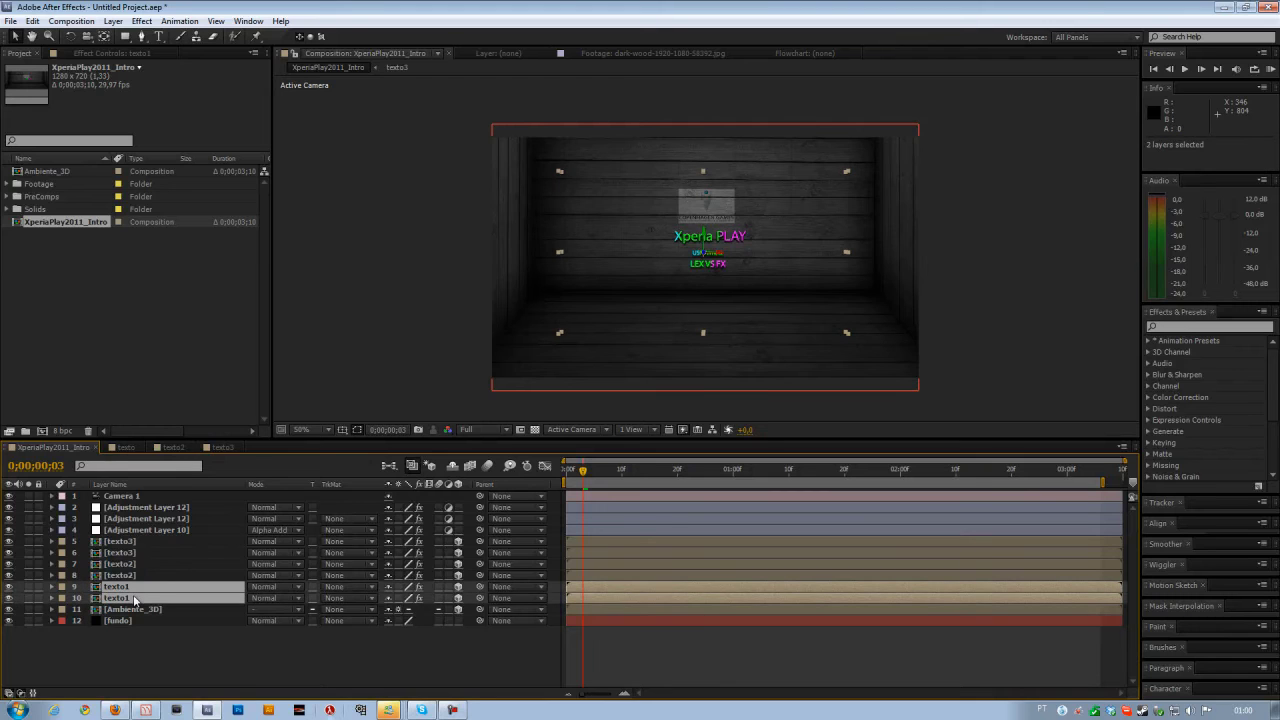
{"action": "key", "text": "ctrl+shift+c"}
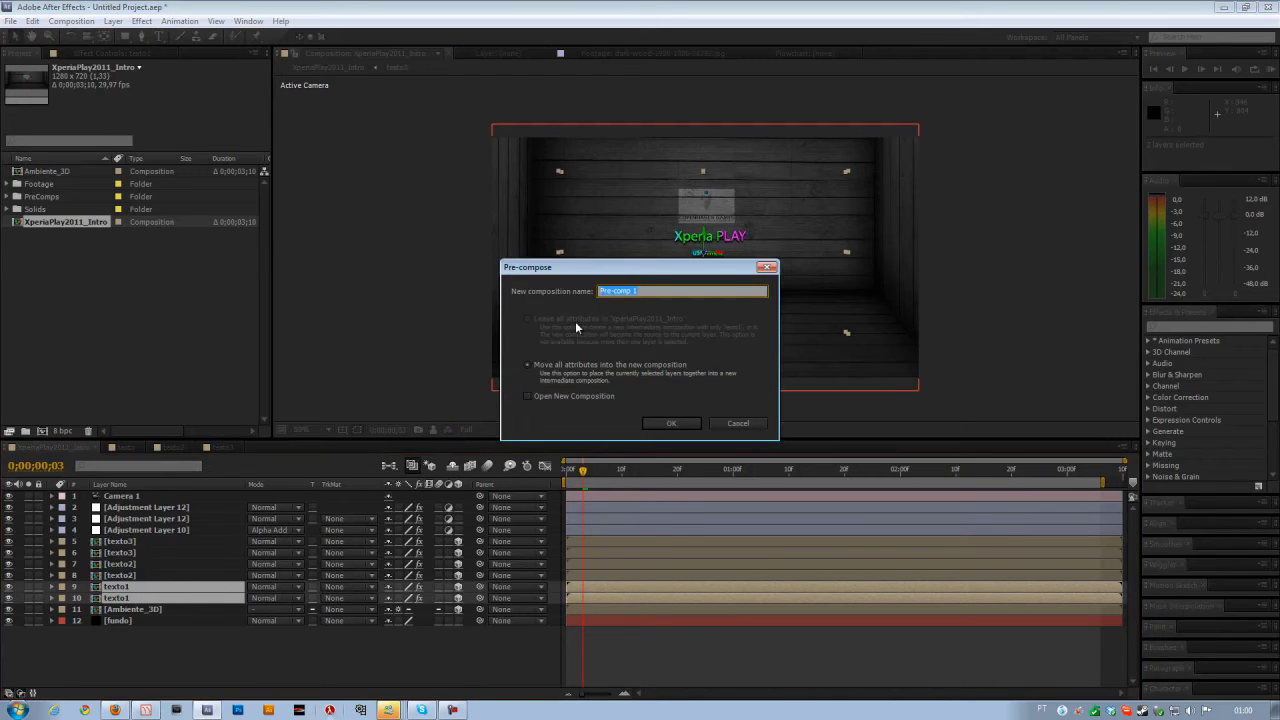
{"action": "type", "text": "Main_Text"}
{"action": "key", "text": "Return"}
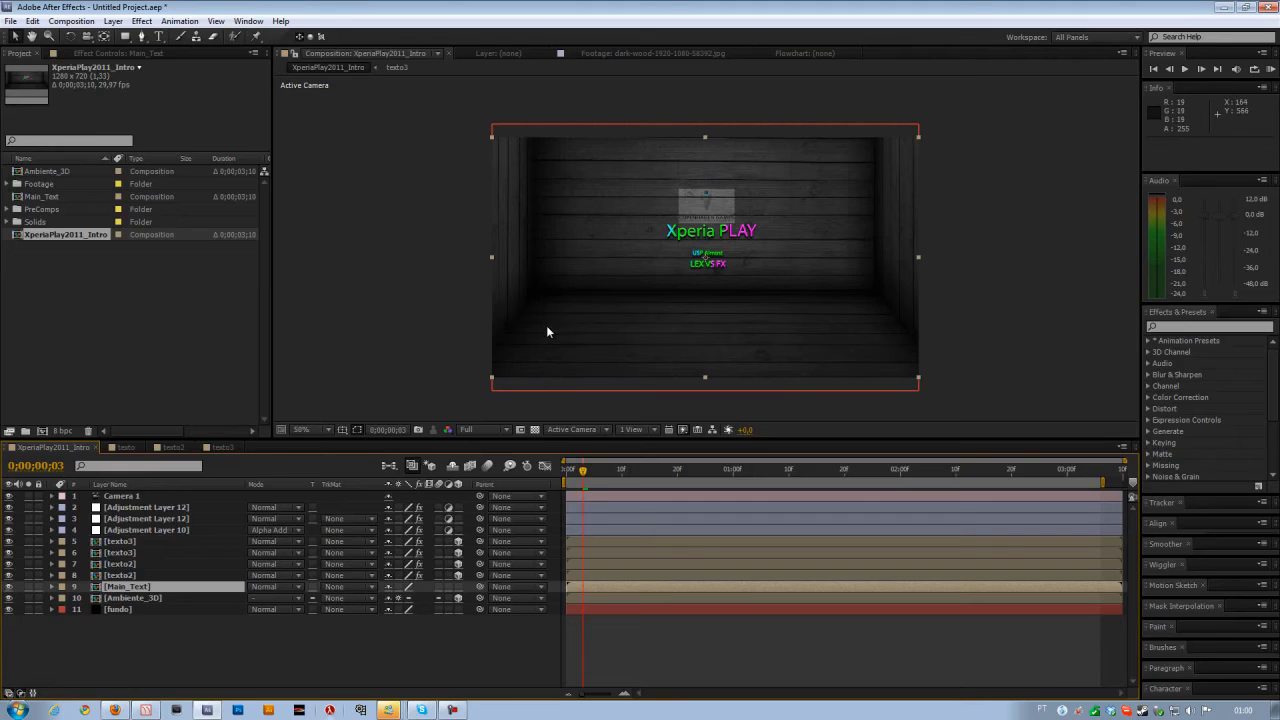
{"action": "key", "text": "ctrl+z"}
{"action": "key", "text": "ctrl+shift+c"}
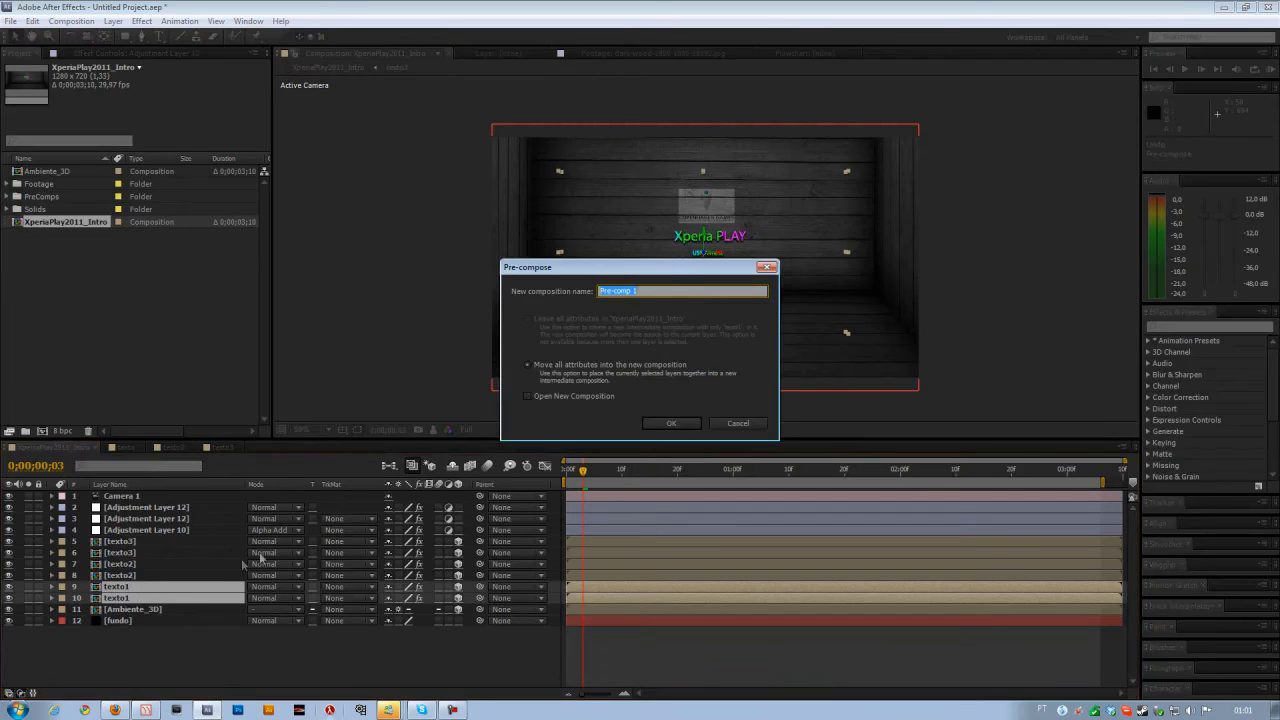
{"action": "type", "text": "Even"}
{"action": "key", "text": "BackSpace"}
{"action": "key", "text": "BackSpace"}
{"action": "key", "text": "BackSpace"}
{"action": "type", "text": "Nome_Evento"}
{"action": "key", "text": "Return"}
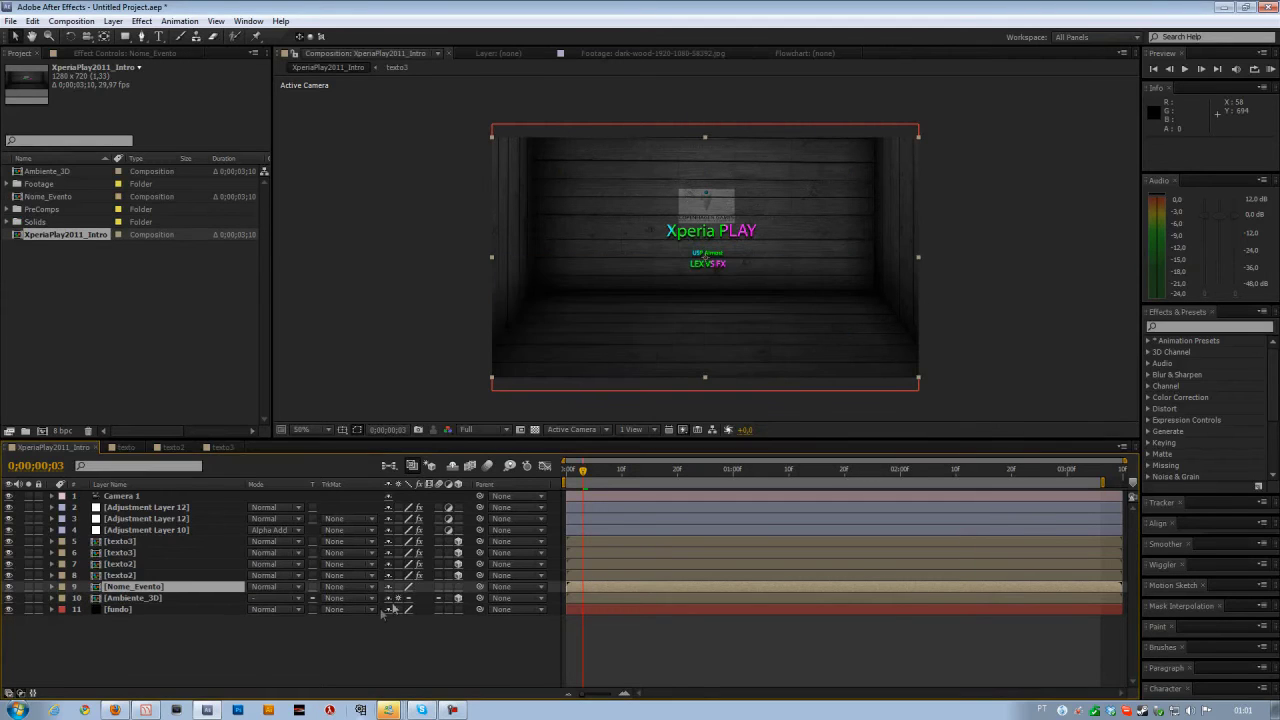
Step: Identify the texto2 text and select both texto2 layers
{"action": "left_click", "coordinate": [140, 577]}
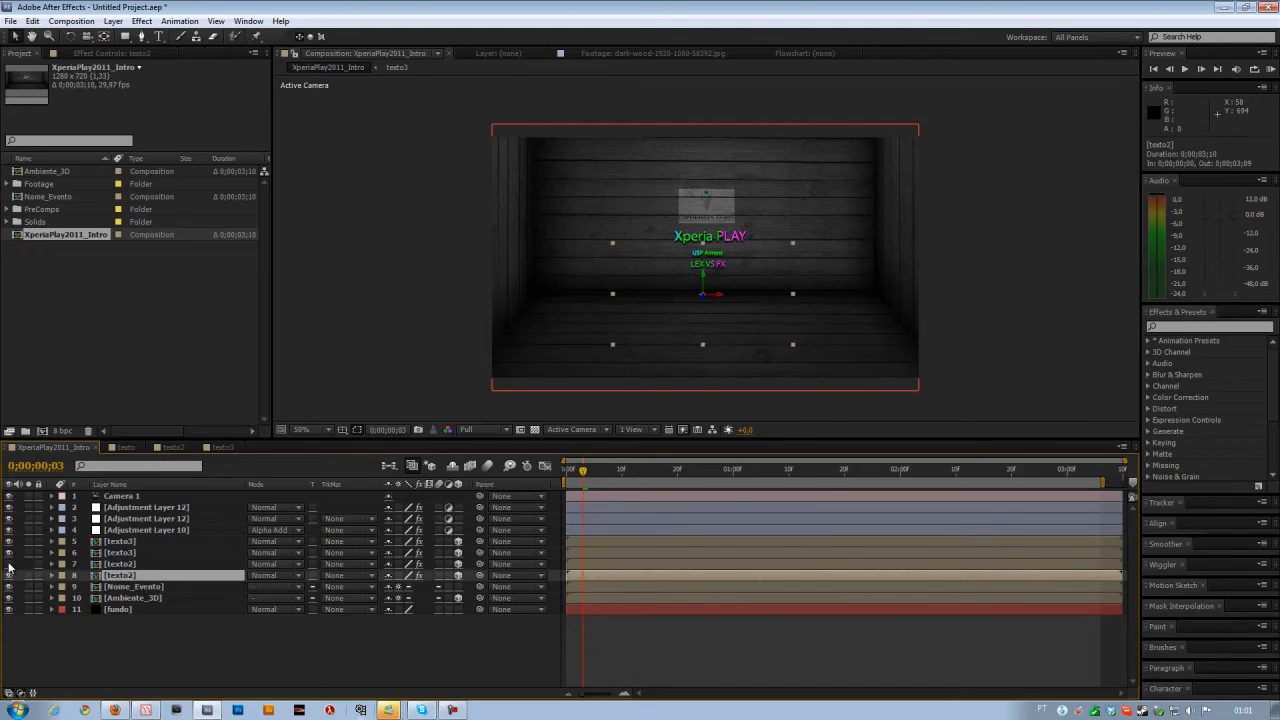
{"action": "left_click", "coordinate": [9, 575]}
{"action": "left_click", "coordinate": [9, 575]}
{"action": "left_click", "coordinate": [120, 564], "text": "shift"}
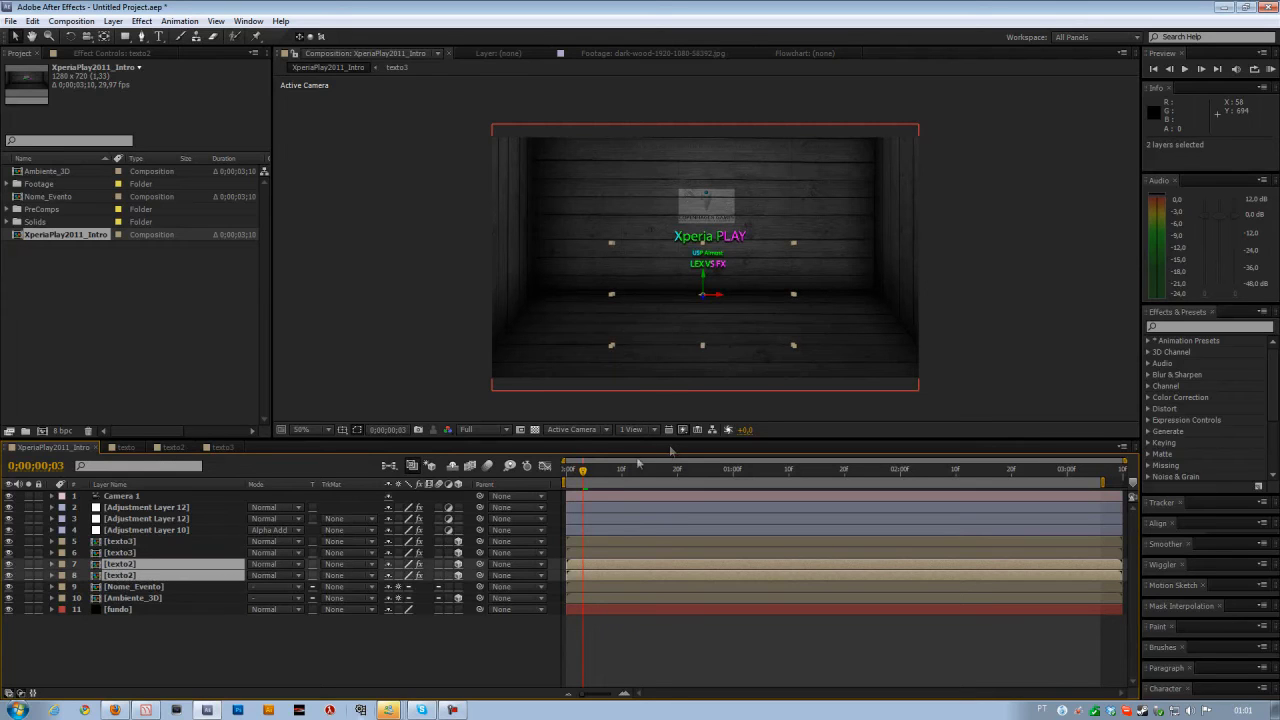
Step: Pre-compose them as Nome_JogadorEquipa and enable Collapse Transformations on the new layer
{"action": "key", "text": "ctrl+shift+c"}
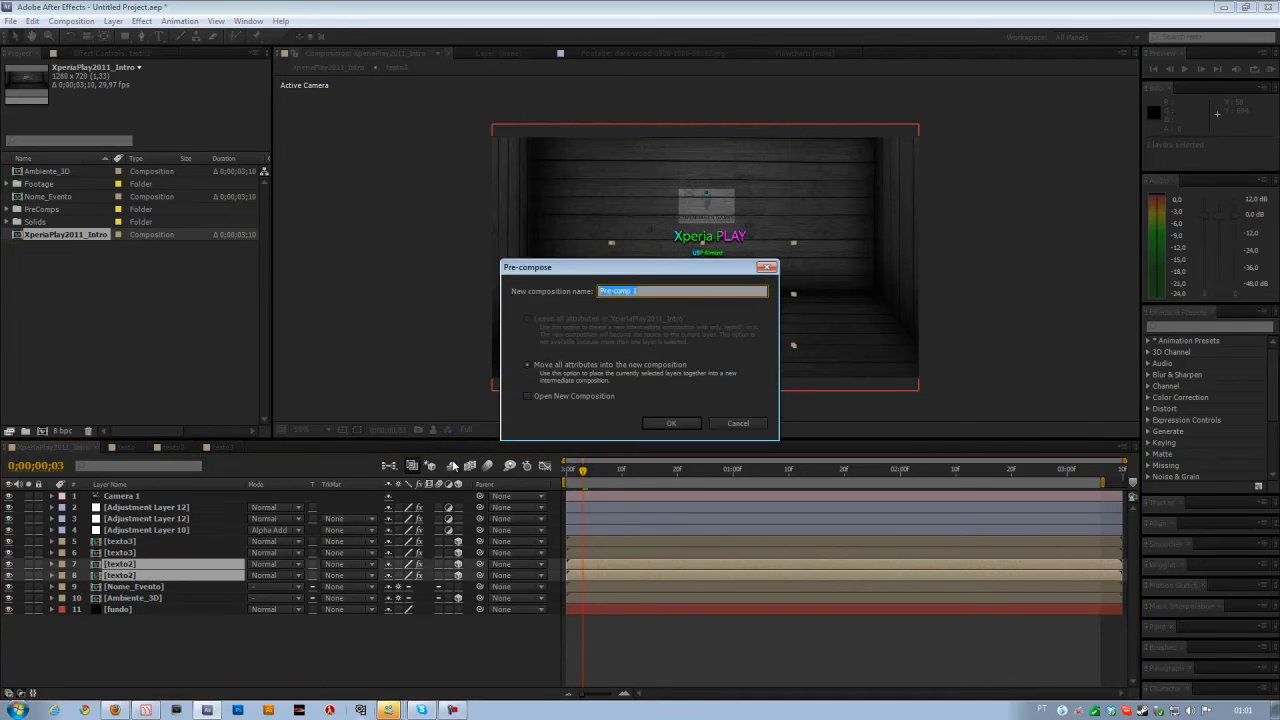
{"action": "type", "text": "Nome"}
{"action": "key", "text": "Return"}
{"action": "left_click", "coordinate": [398, 564]}
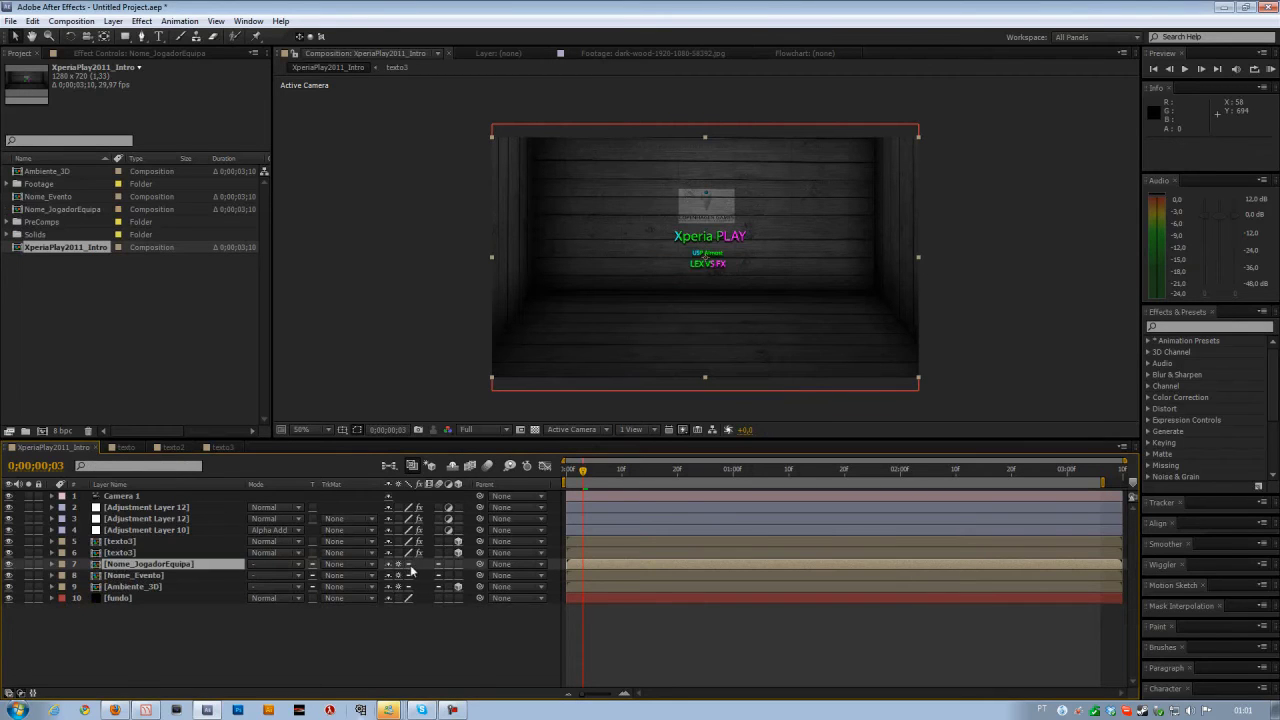
{"action": "left_click", "coordinate": [120, 552]}
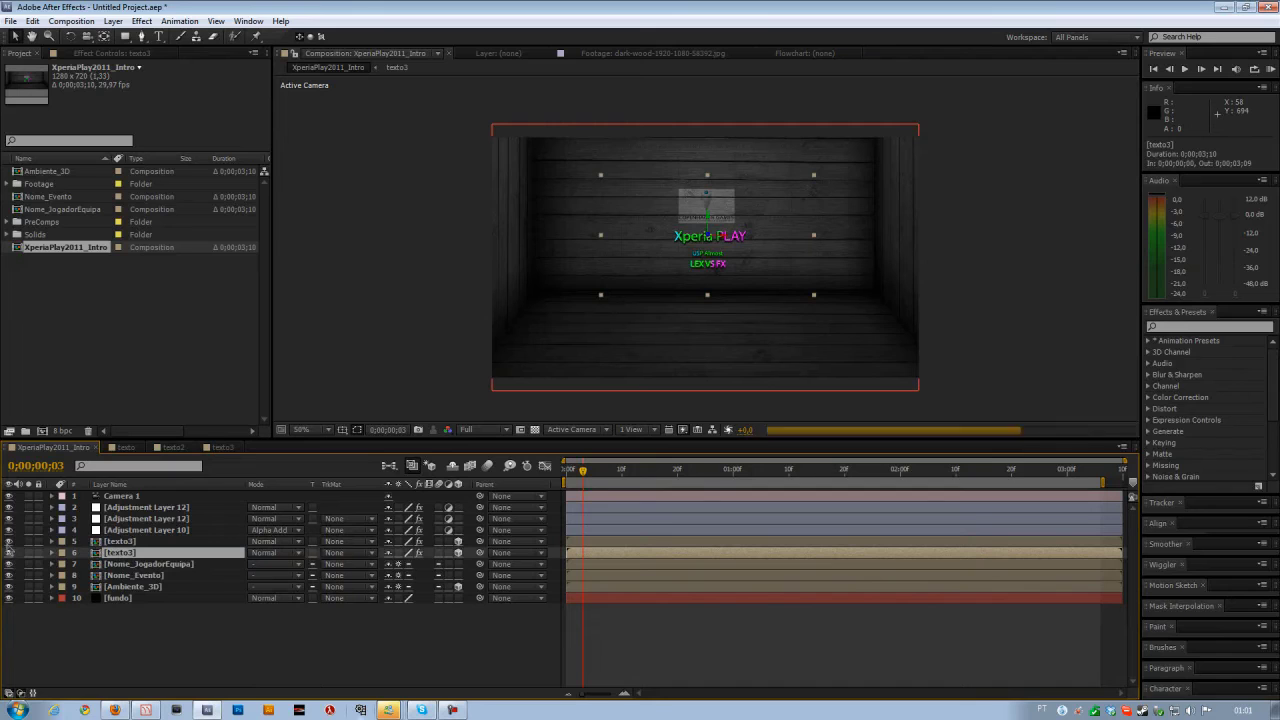
Step: Pre-compose both texto3 layers as Nome_Jogada and enable Collapse Transformations
{"action": "left_click", "coordinate": [144, 541], "text": "ctrl"}
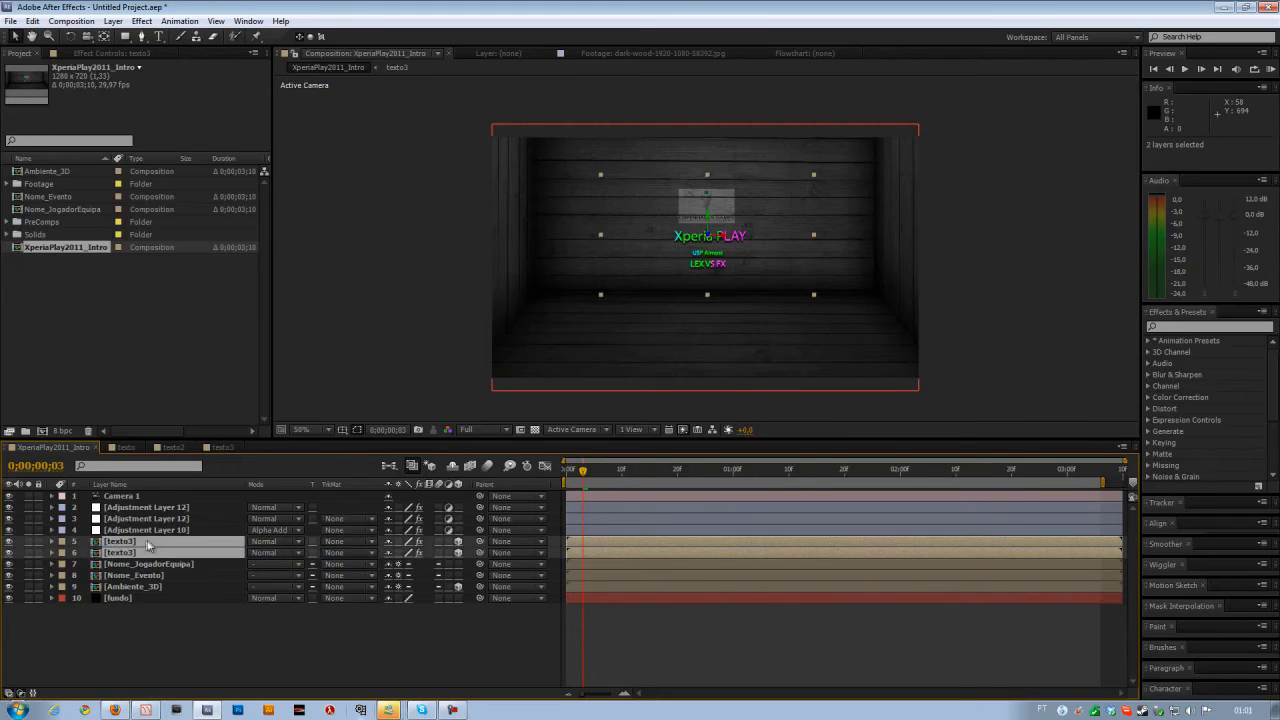
{"action": "key", "text": "ctrl+shift+c"}
{"action": "type", "text": "Nome"}
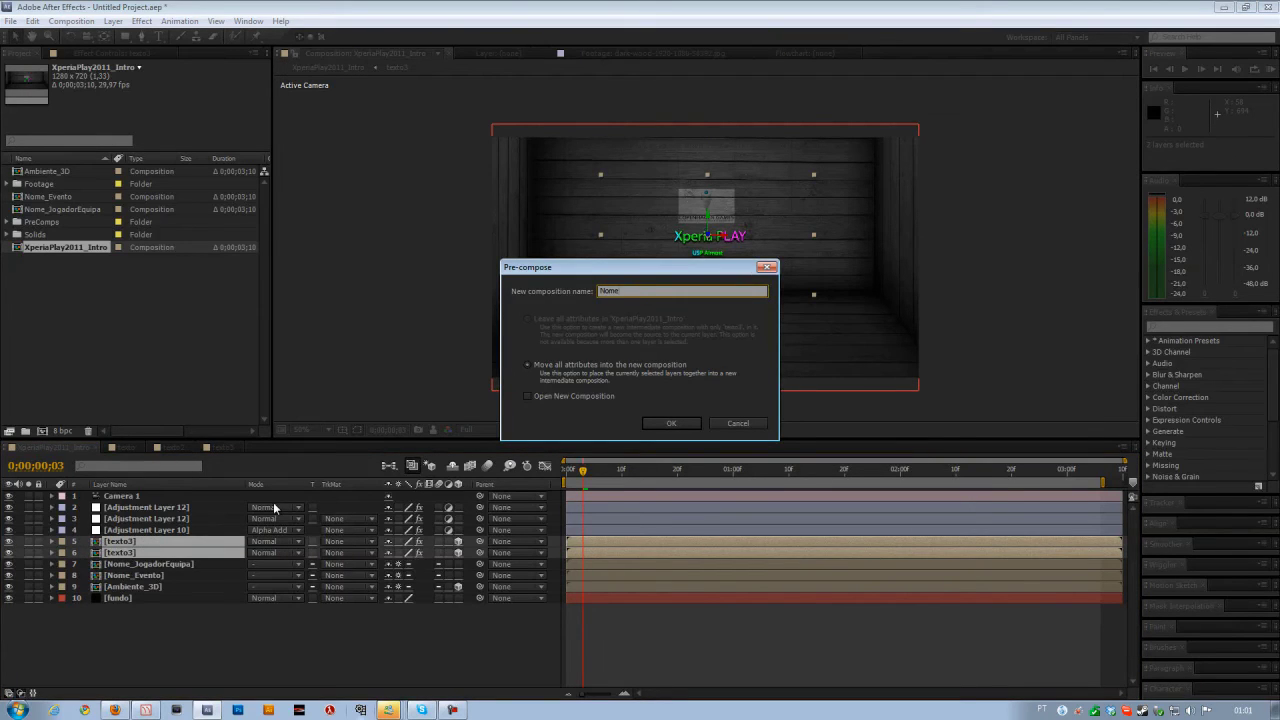
{"action": "type", "text": "_Jogada"}
{"action": "left_click", "coordinate": [673, 425]}
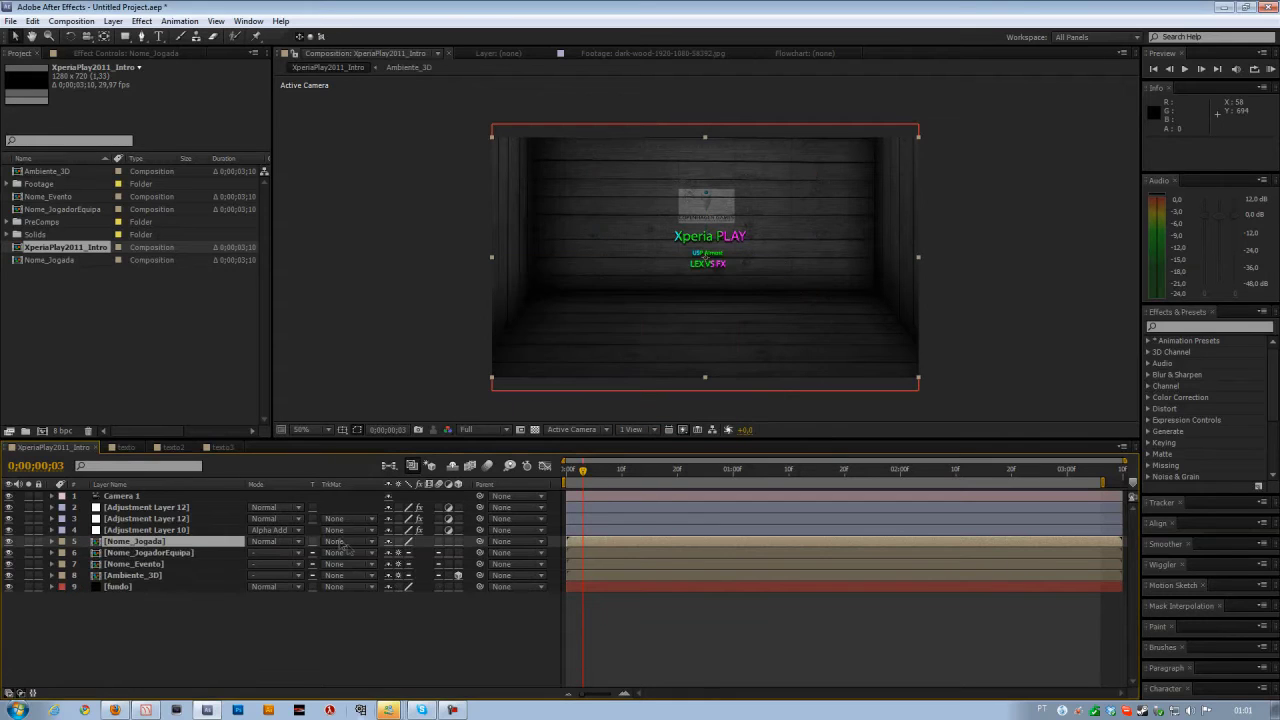
{"action": "left_click", "coordinate": [398, 542]}
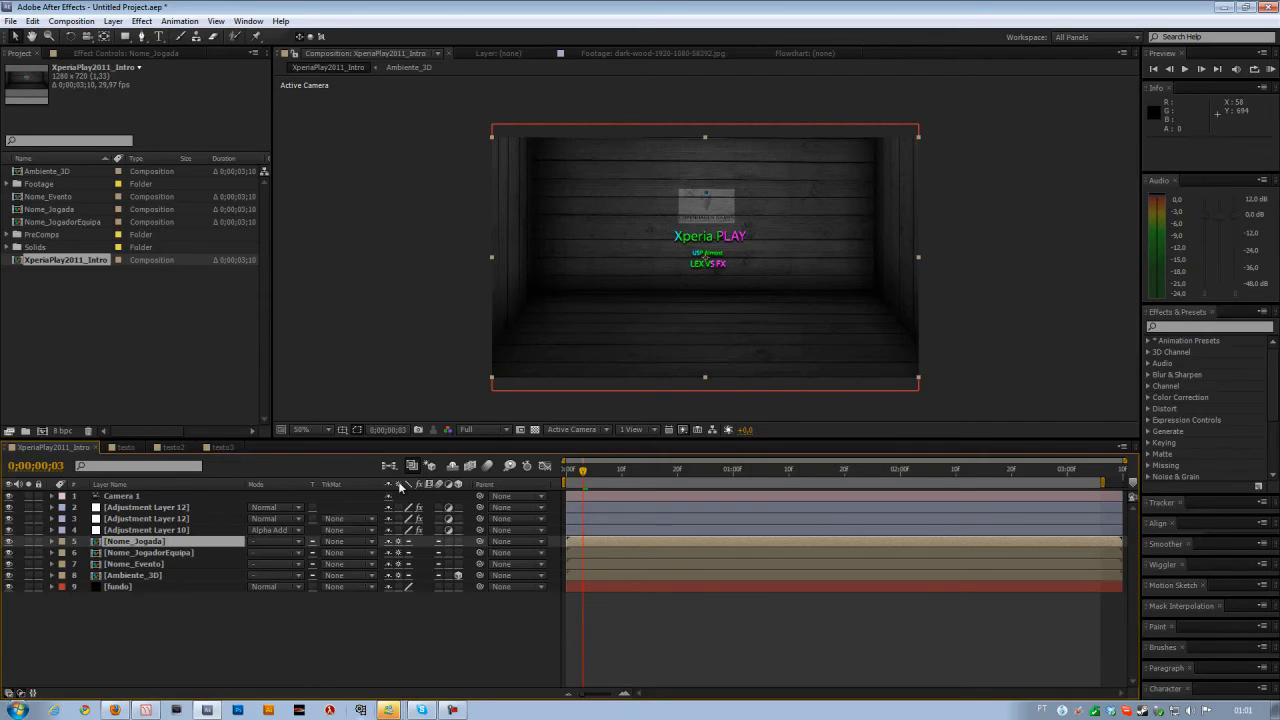
Step: Redo the Nome_Jogada pre-compose and switch Collapse Transformations back on
{"action": "left_click", "coordinate": [398, 543]}
{"action": "key", "text": "ctrl+z"}
{"action": "key", "text": "ctrl+z"}
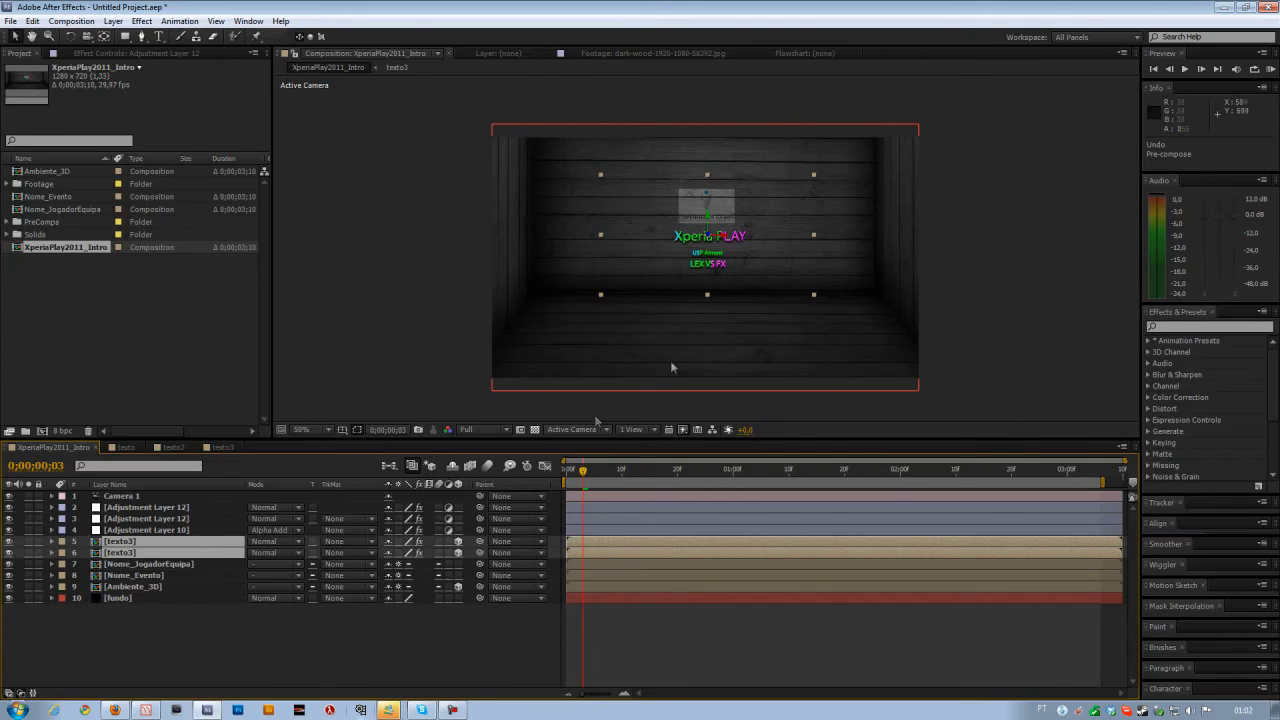
{"action": "key", "text": "ctrl+shift+c"}
{"action": "type", "text": "Nome_"}
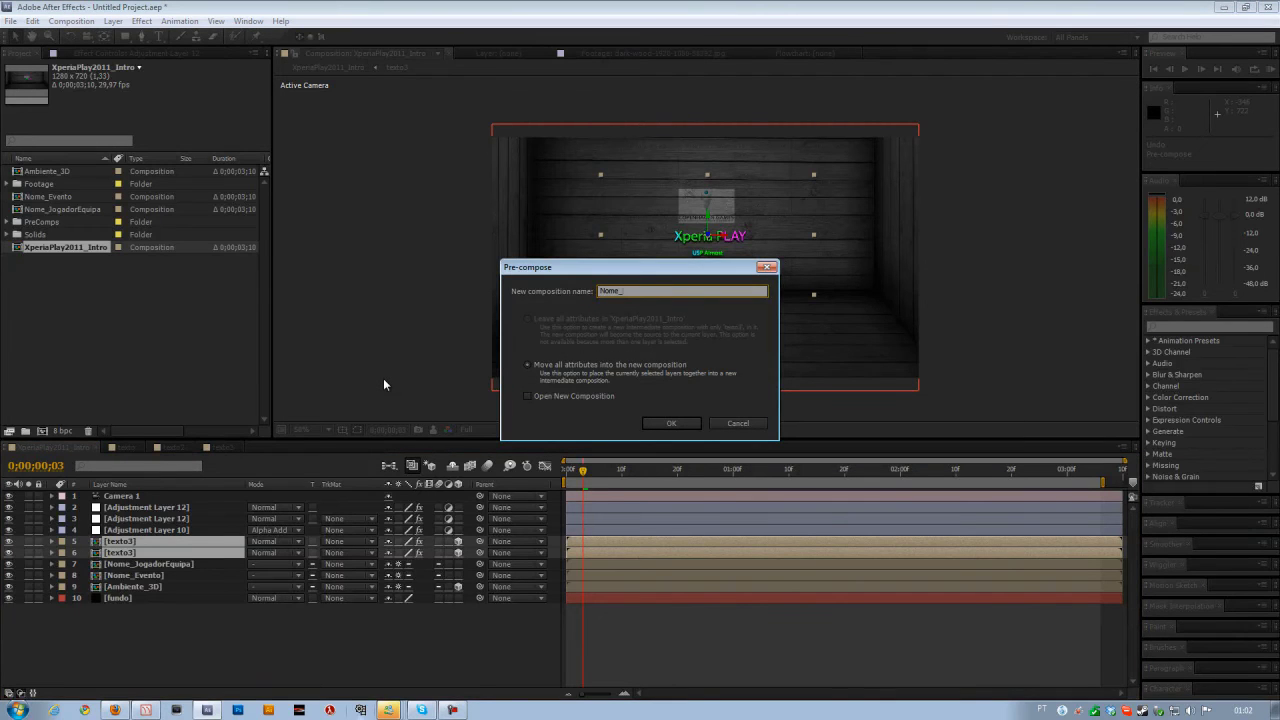
{"action": "type", "text": "Jogada"}
{"action": "key", "text": "Return"}
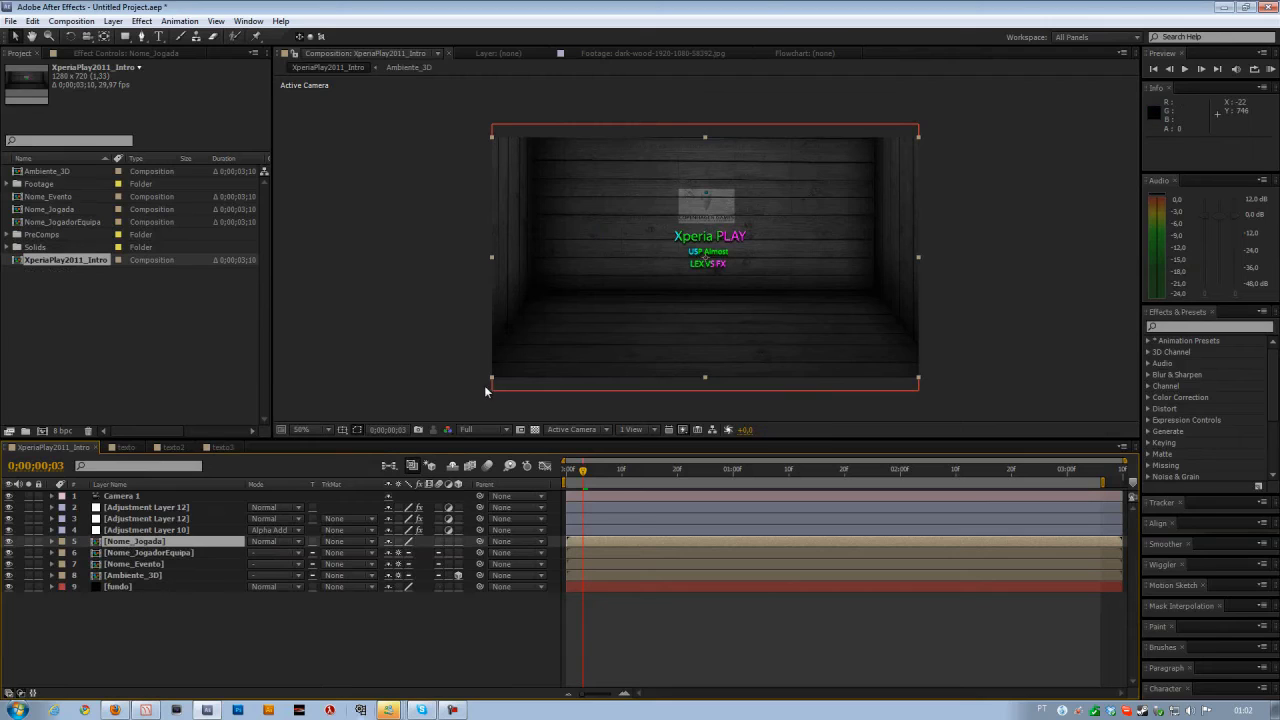
{"action": "left_click", "coordinate": [398, 541]}
Step: Toggle the visibility of the three adjustment layers to judge their effect
{"action": "left_click", "coordinate": [203, 507]}
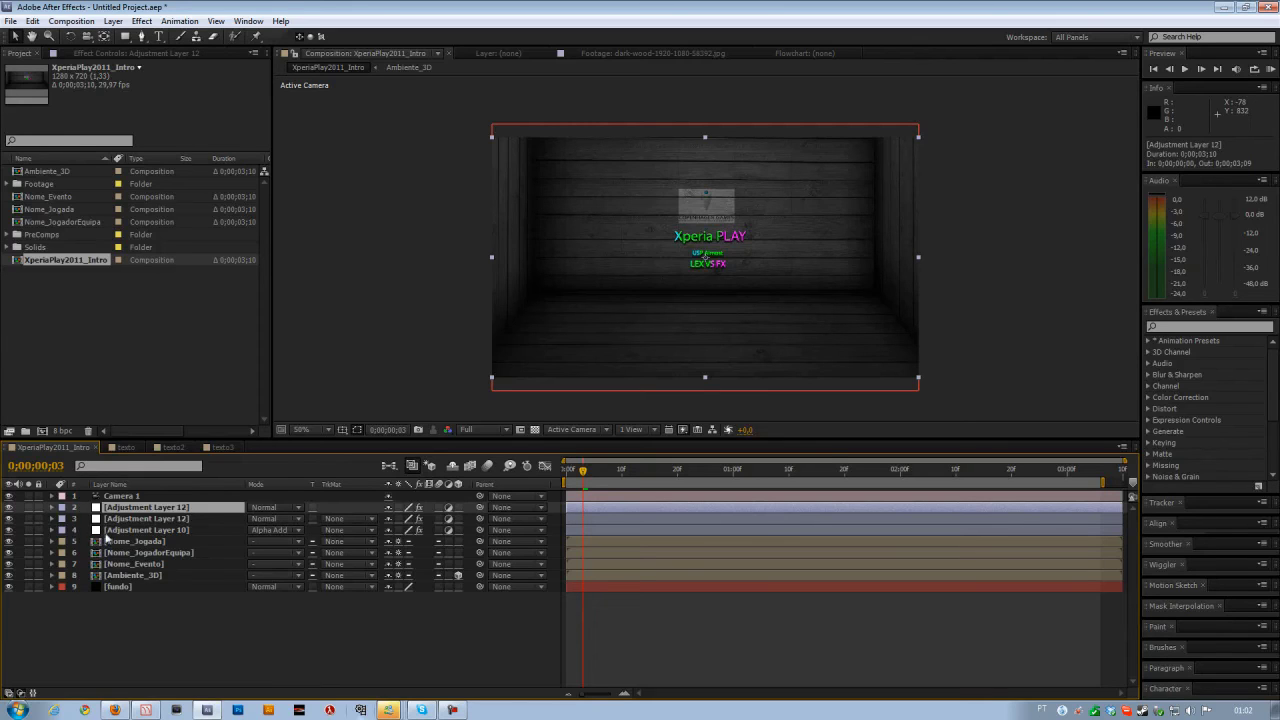
{"action": "left_click", "coordinate": [127, 597]}
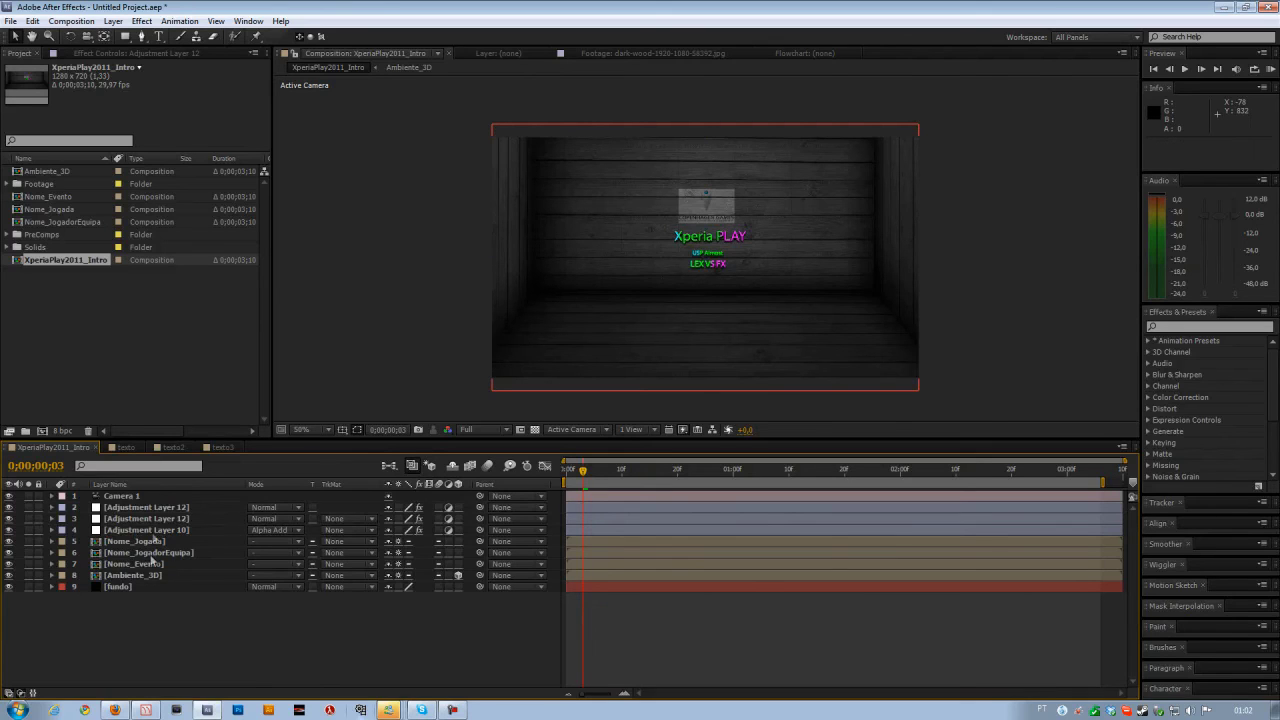
{"action": "left_click", "coordinate": [8, 507]}
{"action": "left_click", "coordinate": [8, 518]}
{"action": "left_click", "coordinate": [8, 507]}
{"action": "left_click_drag", "start_coordinate": [9, 507], "coordinate": [10, 530]}
Step: Select all three adjustment layers and delete them
{"action": "left_click", "coordinate": [106, 508]}
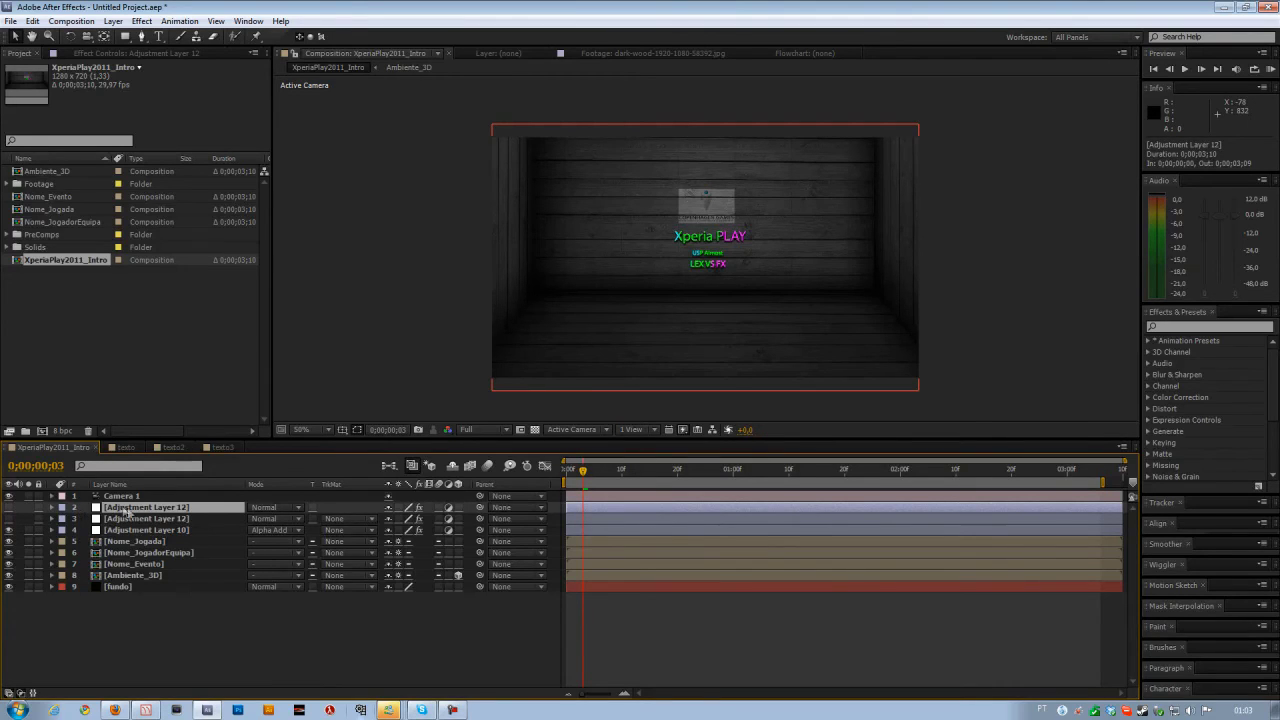
{"action": "left_click", "coordinate": [147, 531], "text": "shift"}
{"action": "key", "text": "Delete"}
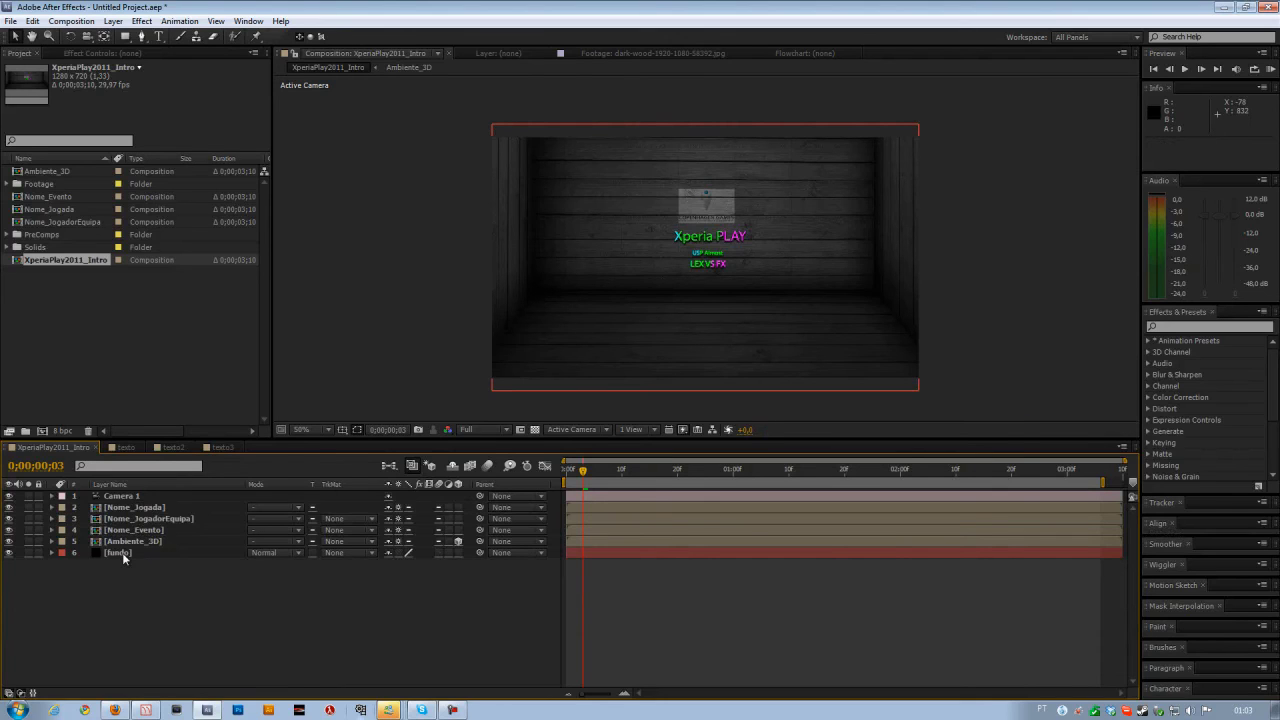
{"action": "left_click", "coordinate": [122, 552]}
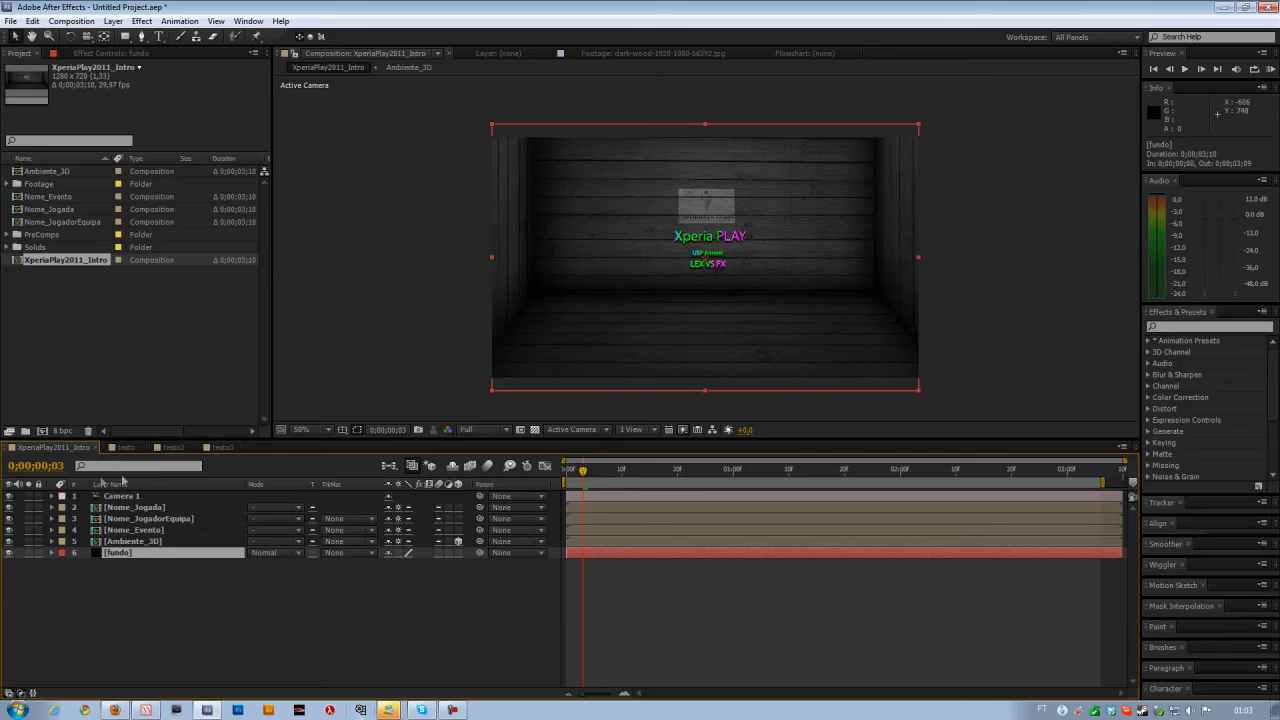
{"action": "right_click", "coordinate": [139, 600]}
{"action": "mouse_move", "coordinate": [202, 471]}
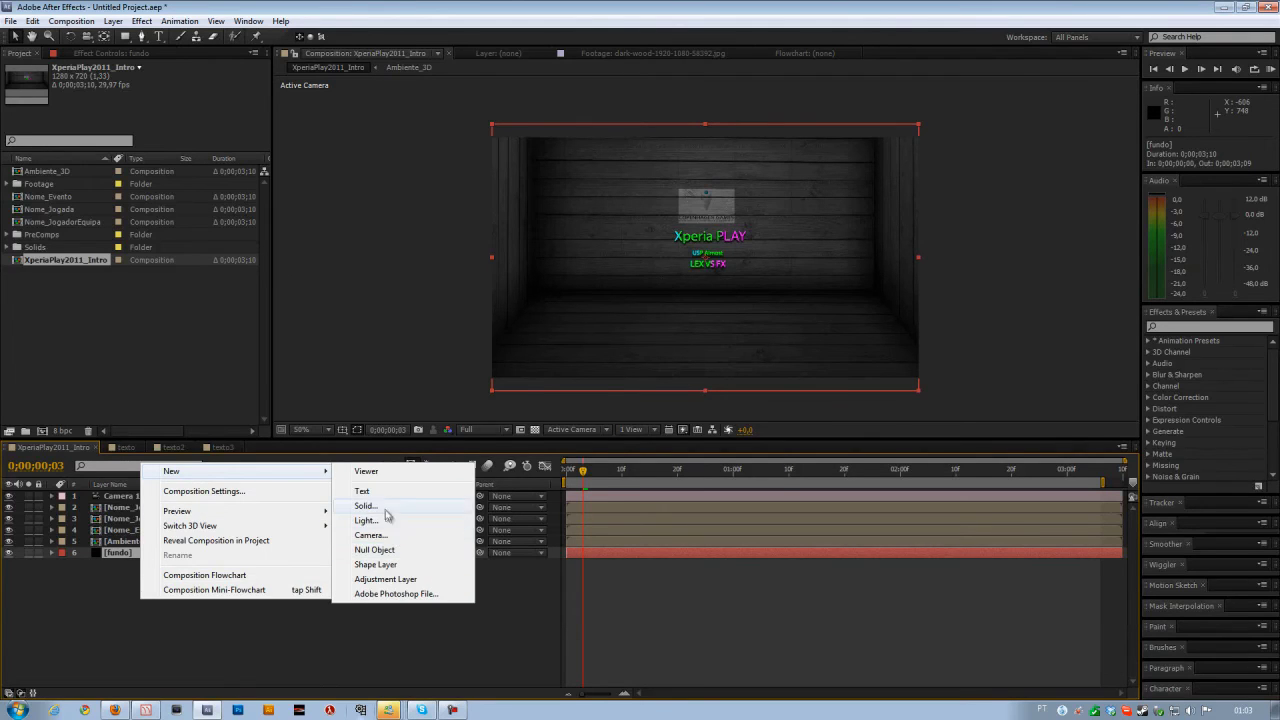
{"action": "left_click", "coordinate": [381, 509]}
{"action": "type", "text": "asdasd"}
{"action": "key", "text": "Return"}
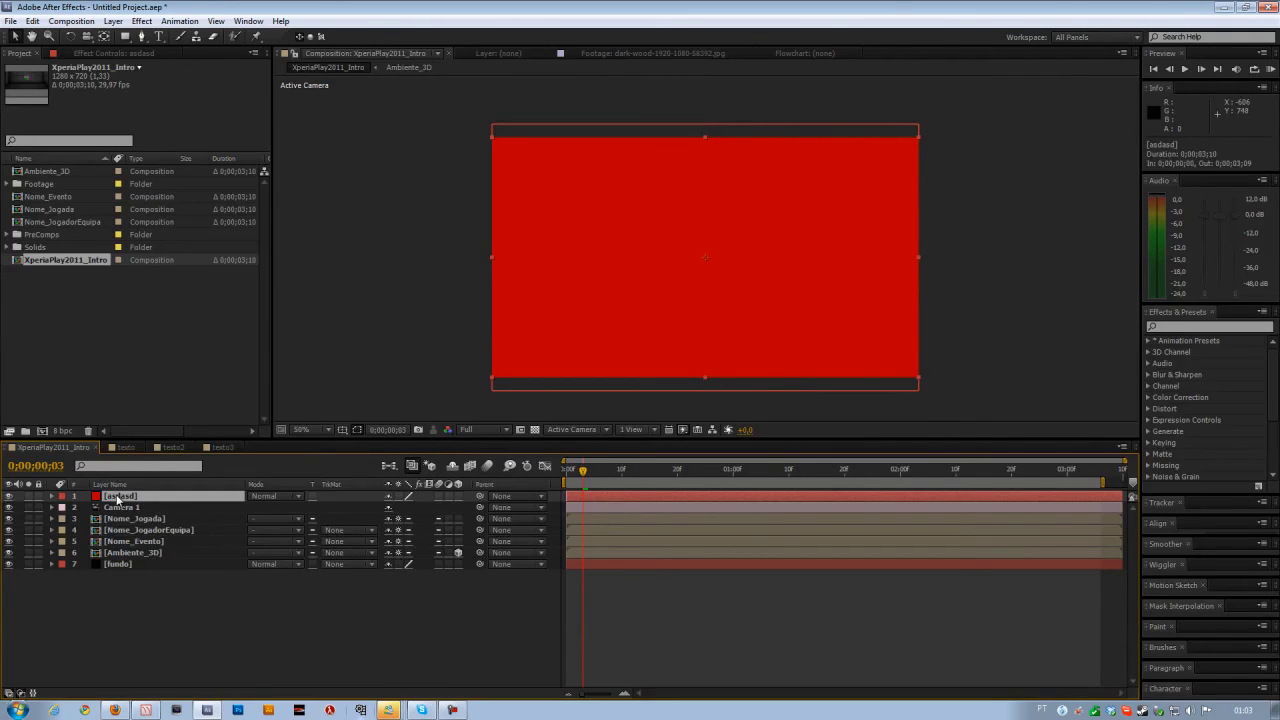
{"action": "key", "text": "Delete"}
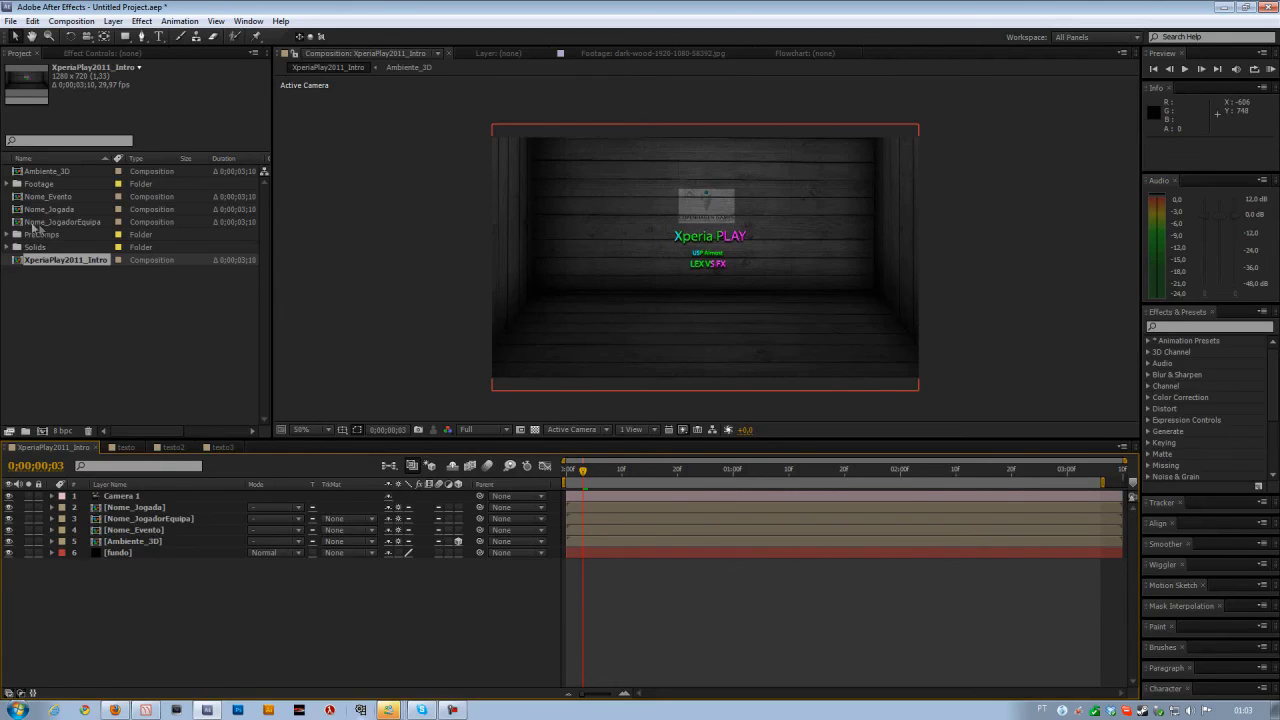
Step: Move Nome_Evento, Nome_Jogada and Nome_JogadorEquipa into the PreComps folder, then switch to Firefox
{"action": "left_click", "coordinate": [60, 197]}
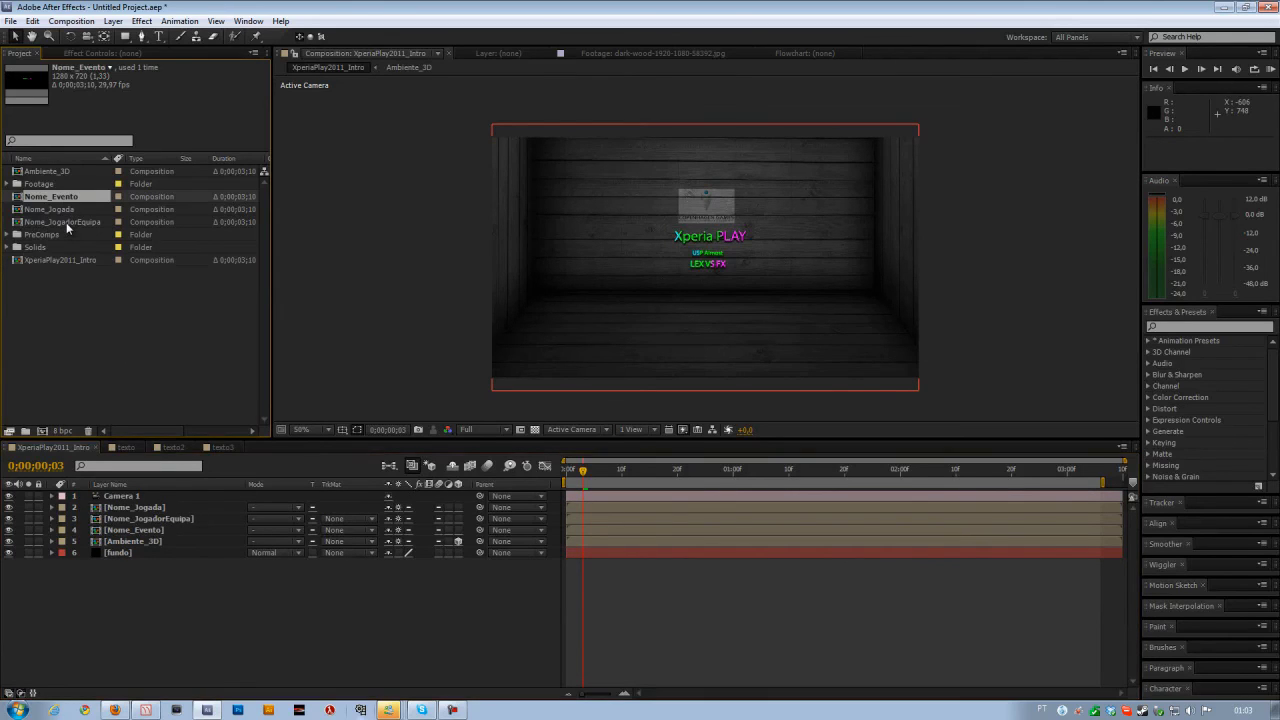
{"action": "left_click", "coordinate": [66, 223], "text": "shift"}
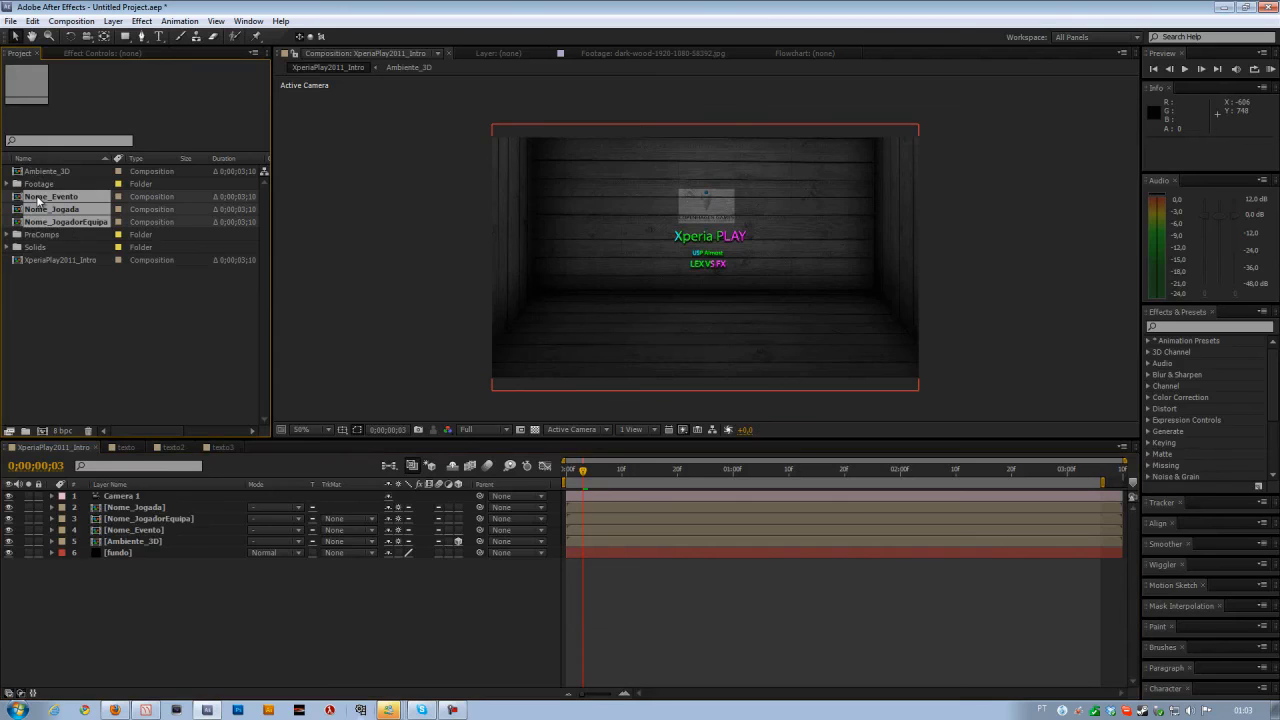
{"action": "left_click_drag", "start_coordinate": [38, 200], "coordinate": [43, 235]}
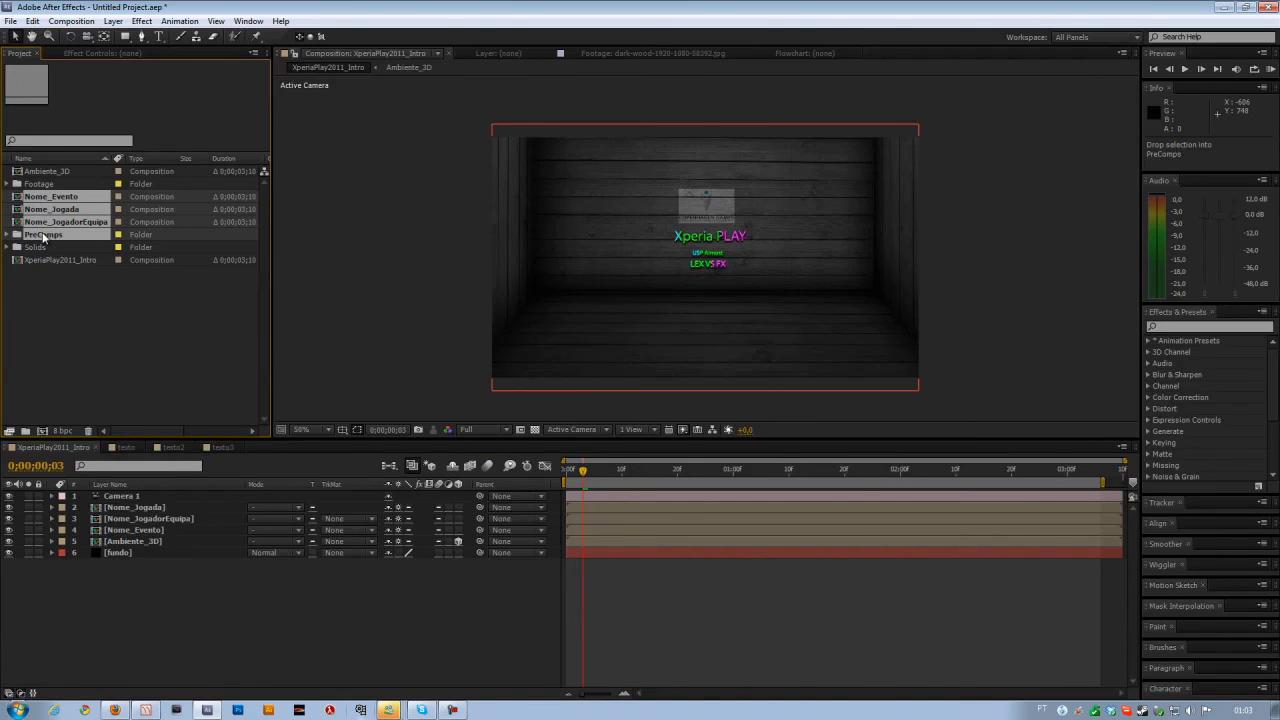
{"action": "left_click_drag", "start_coordinate": [43, 236], "coordinate": [43, 240]}
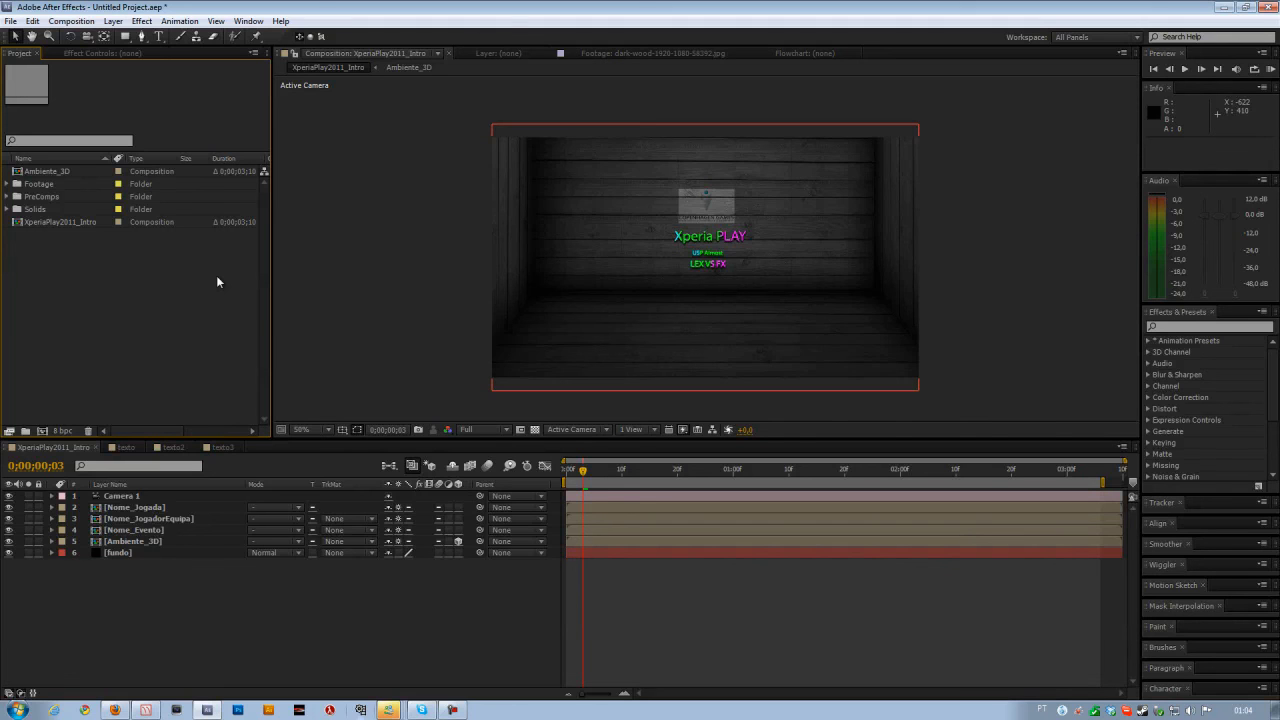
{"action": "left_click", "coordinate": [113, 709]}
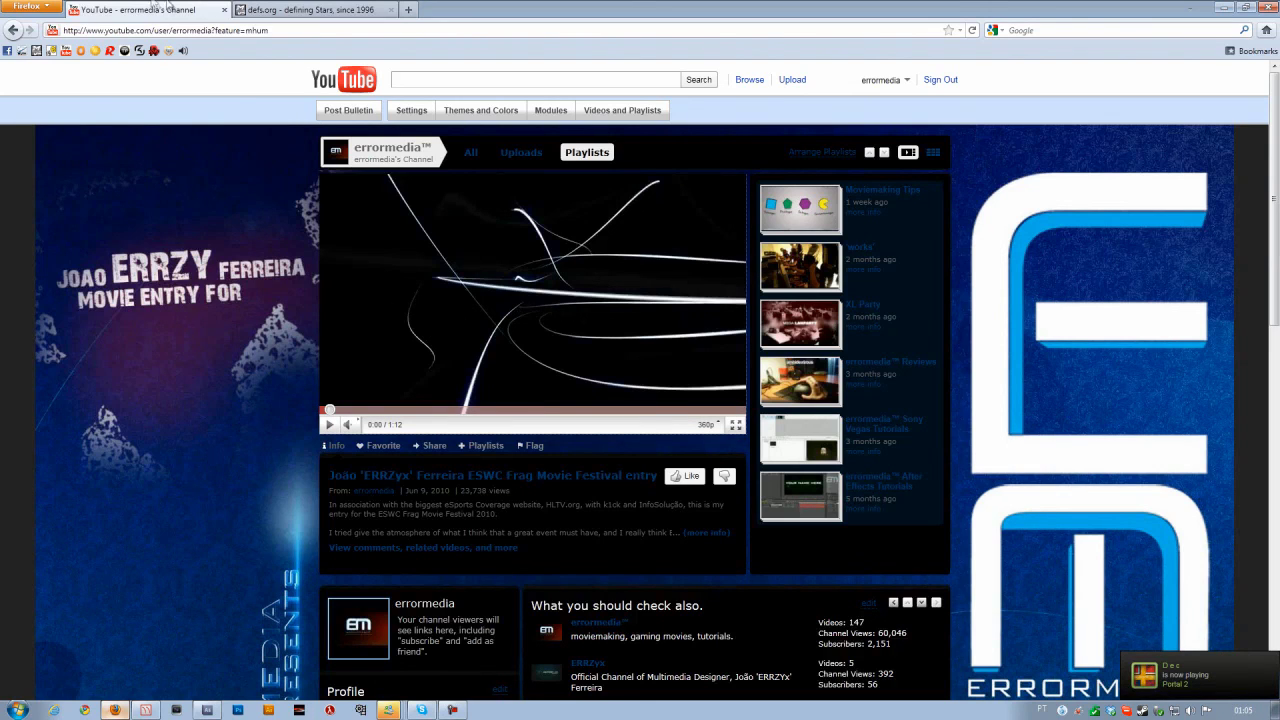
Step: Switch Firefox to the defs.org tab
{"action": "left_click", "coordinate": [280, 10]}
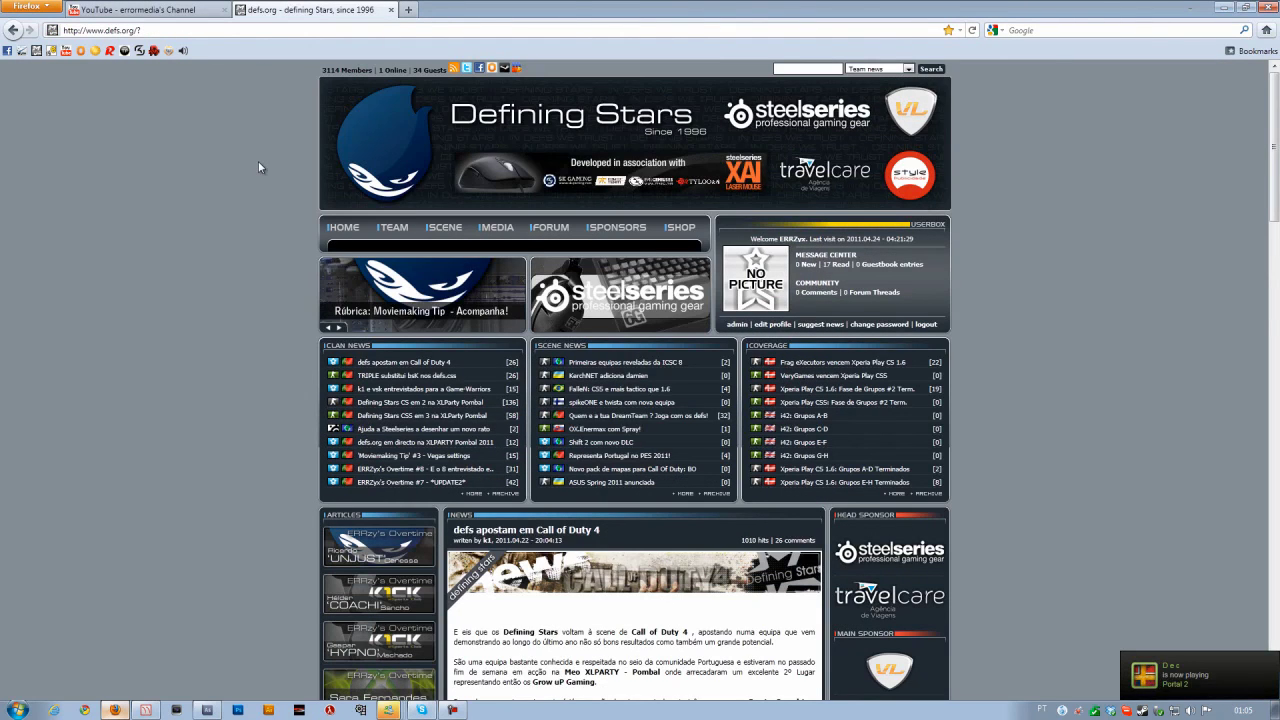